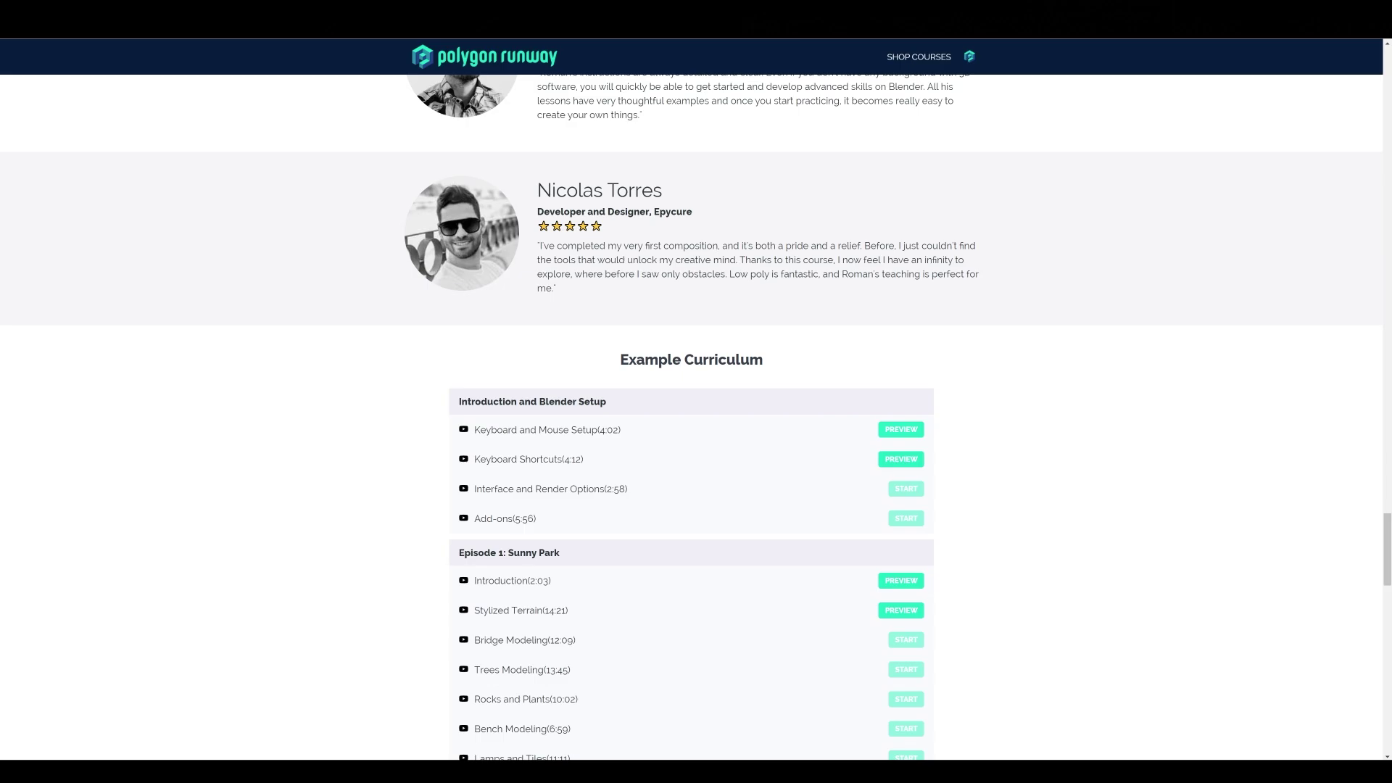
scroll(690, 418, "up", 15)
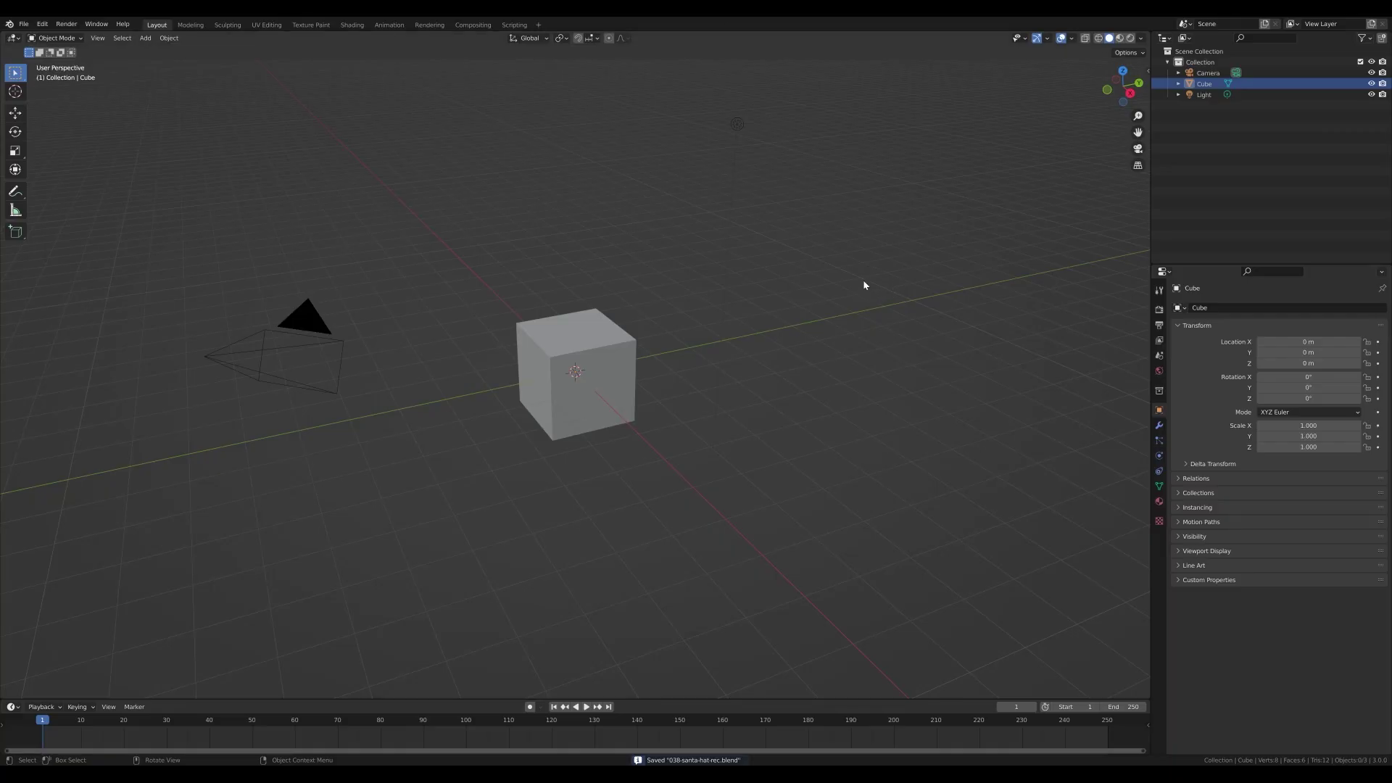
Delete the default cube and add a mesh circle at the origin
left_click(593, 341)
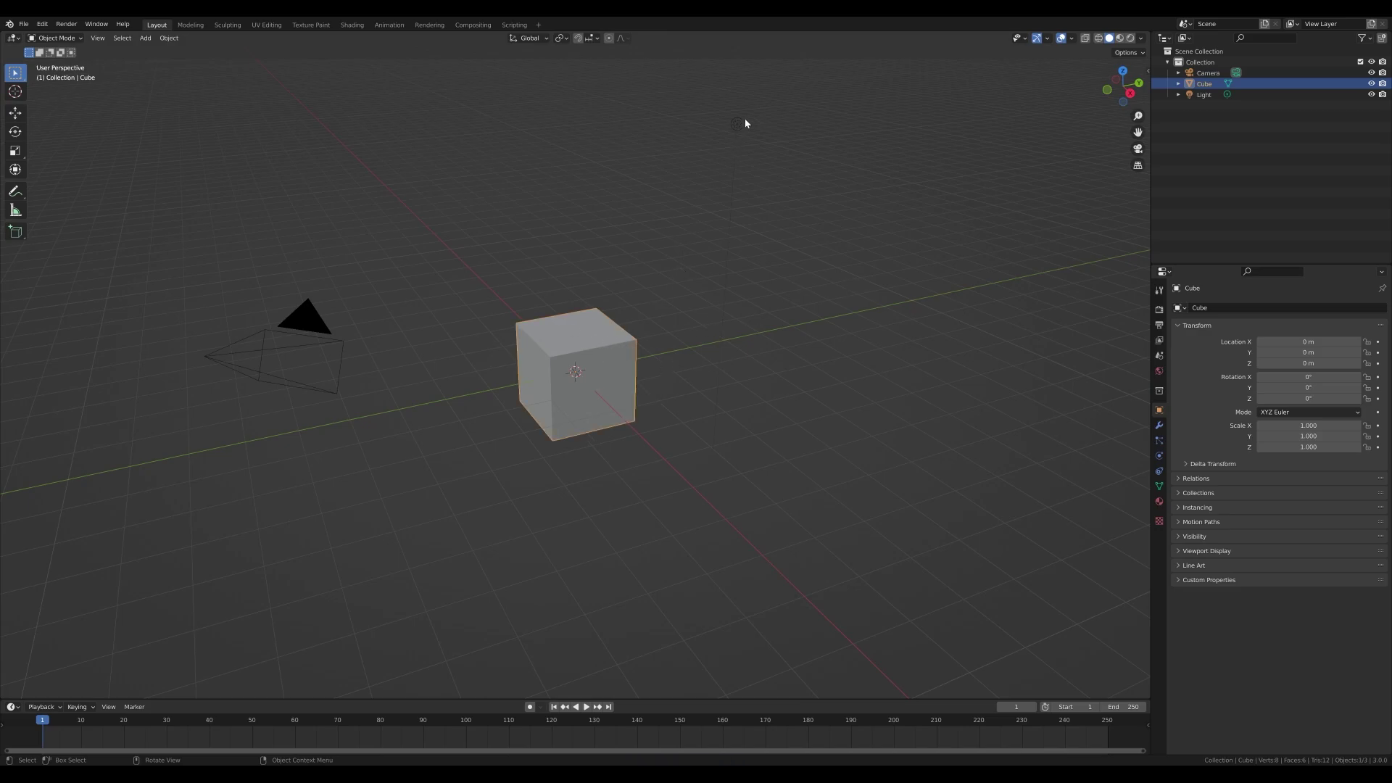
key("x")
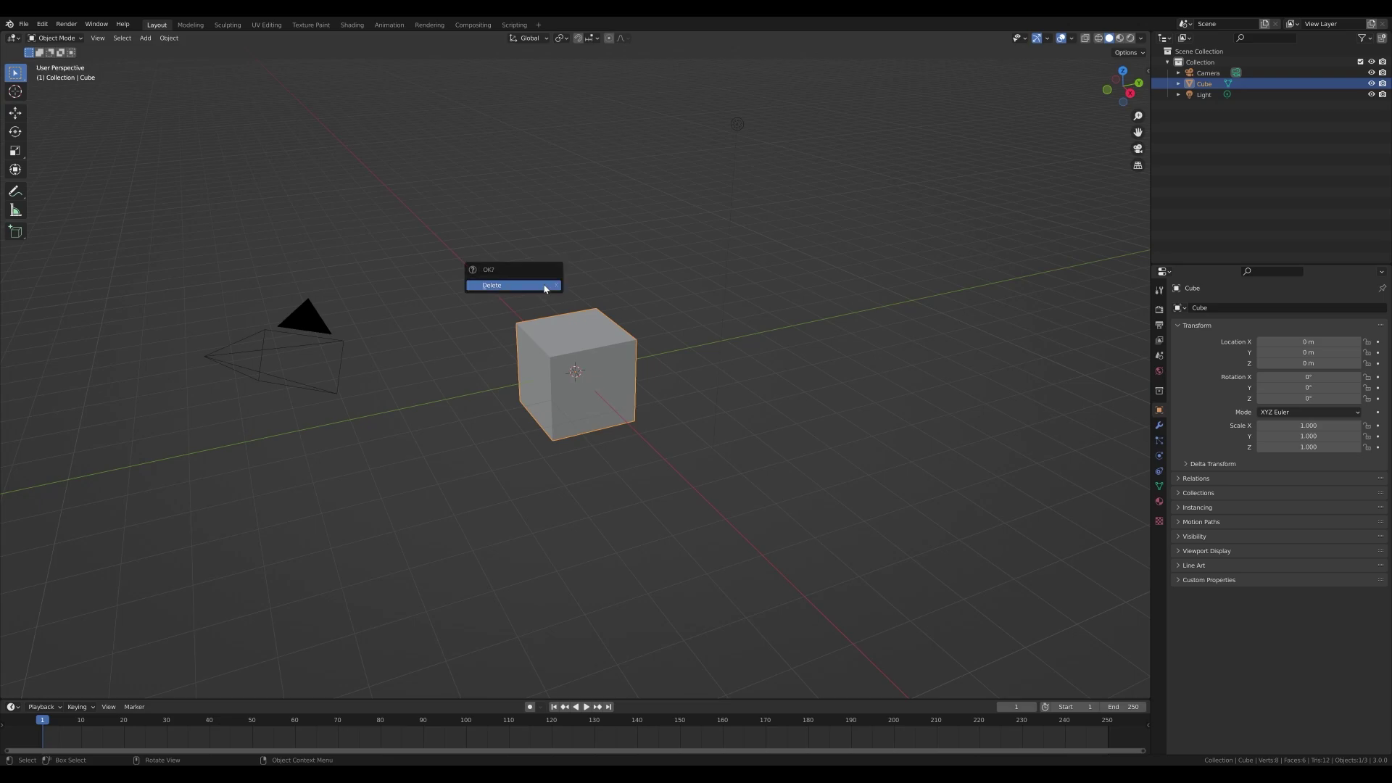
left_click(542, 286)
middle_click_drag(537, 286, 634, 379)
key("shift+a")
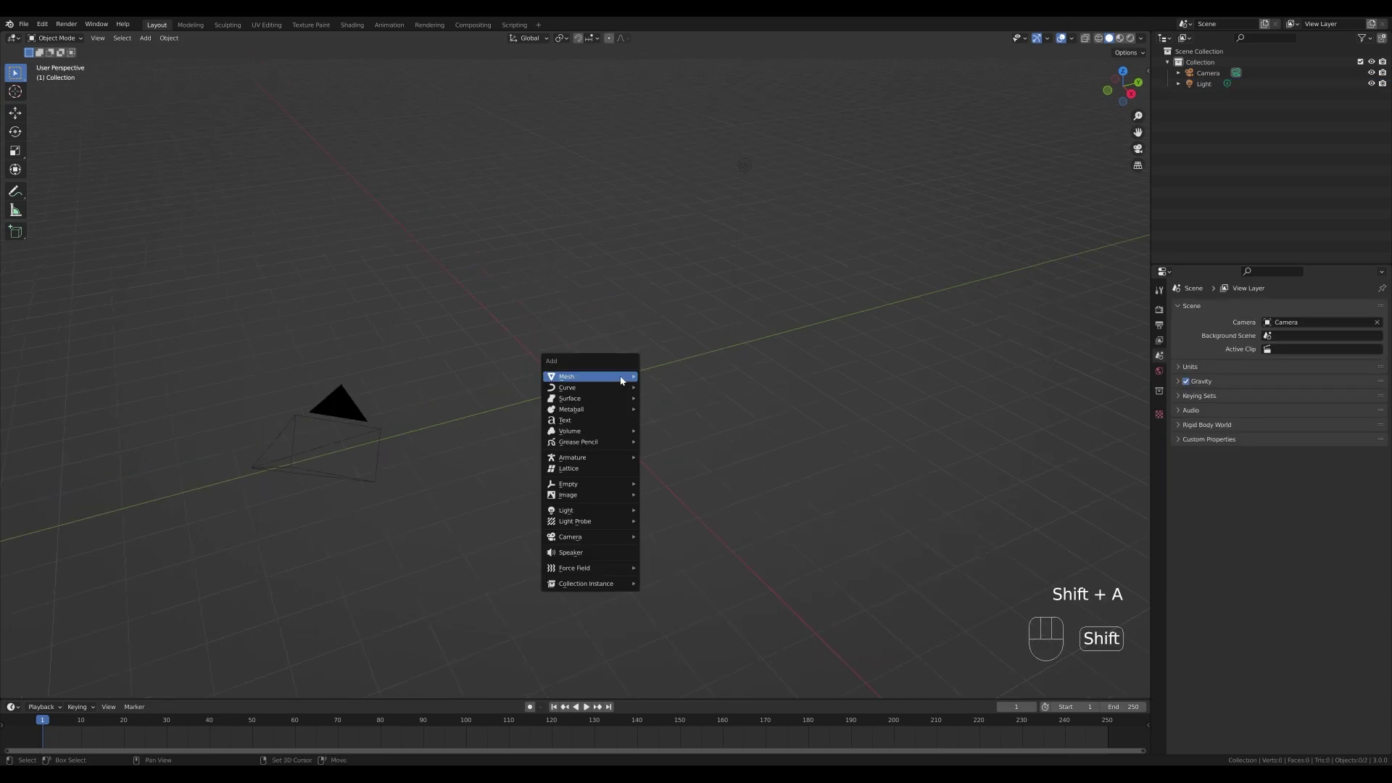
mouse_move(620, 377)
left_click(664, 400)
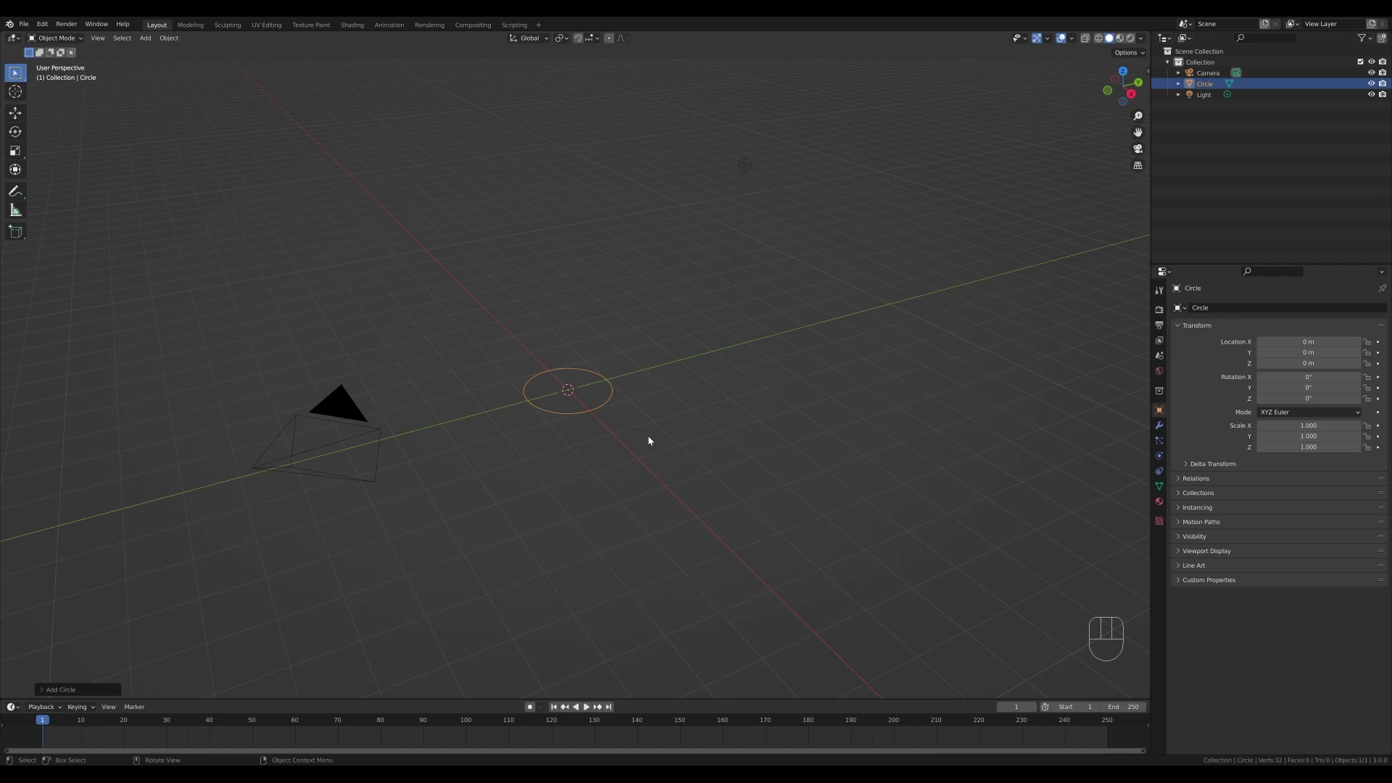
Extrude the circle's edge upward along Z by about 0.63 m to form a cylindrical wall
key("Tab")
scroll(631, 442, "up", 2)
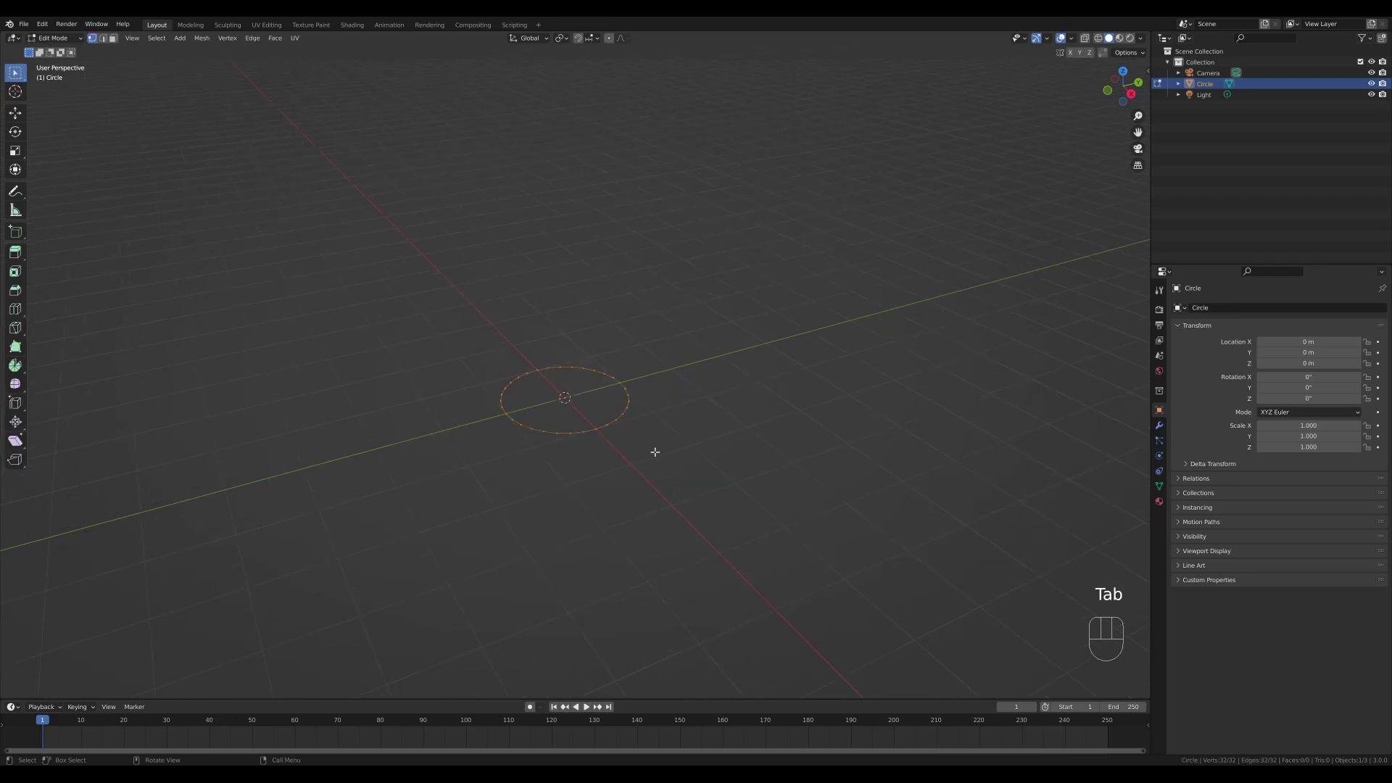
scroll(662, 460, "down", 1)
key("e")
key("z")
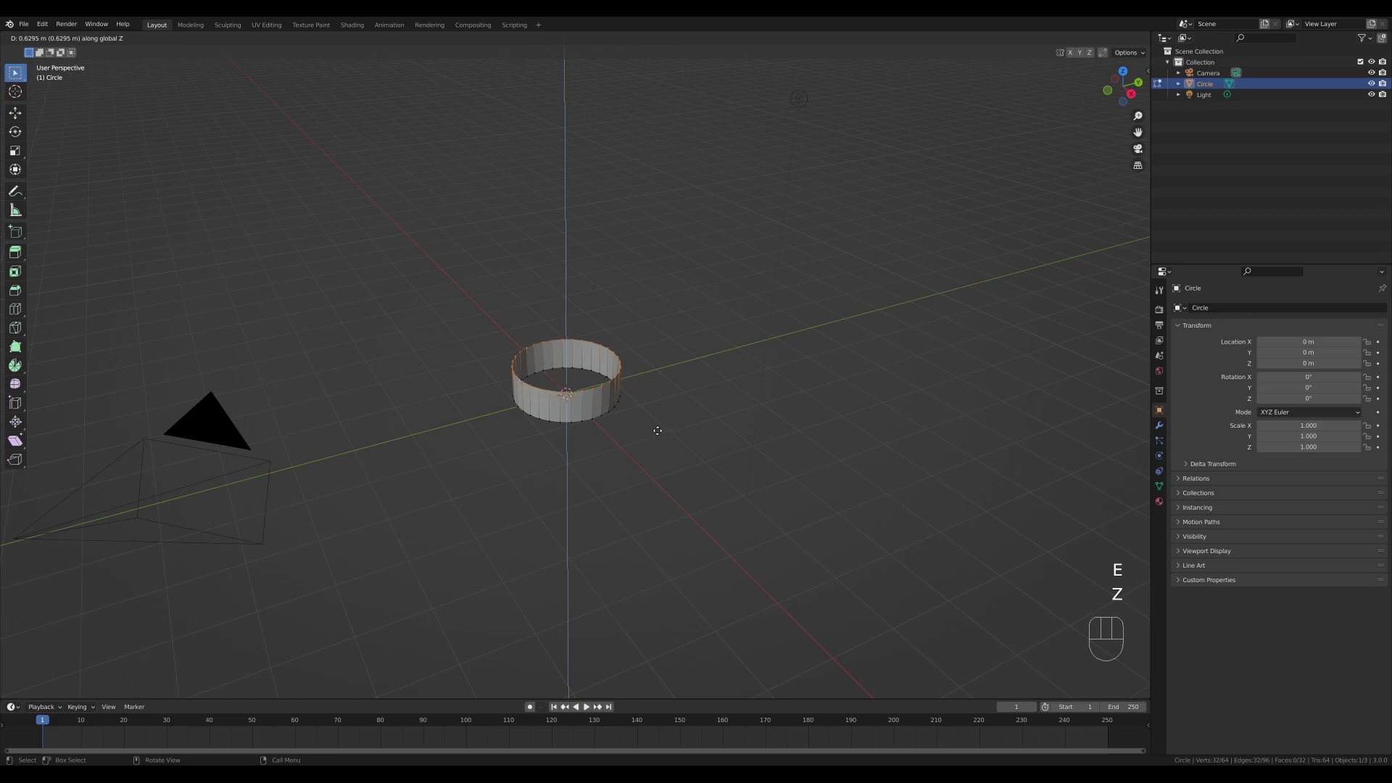
left_click(658, 430)
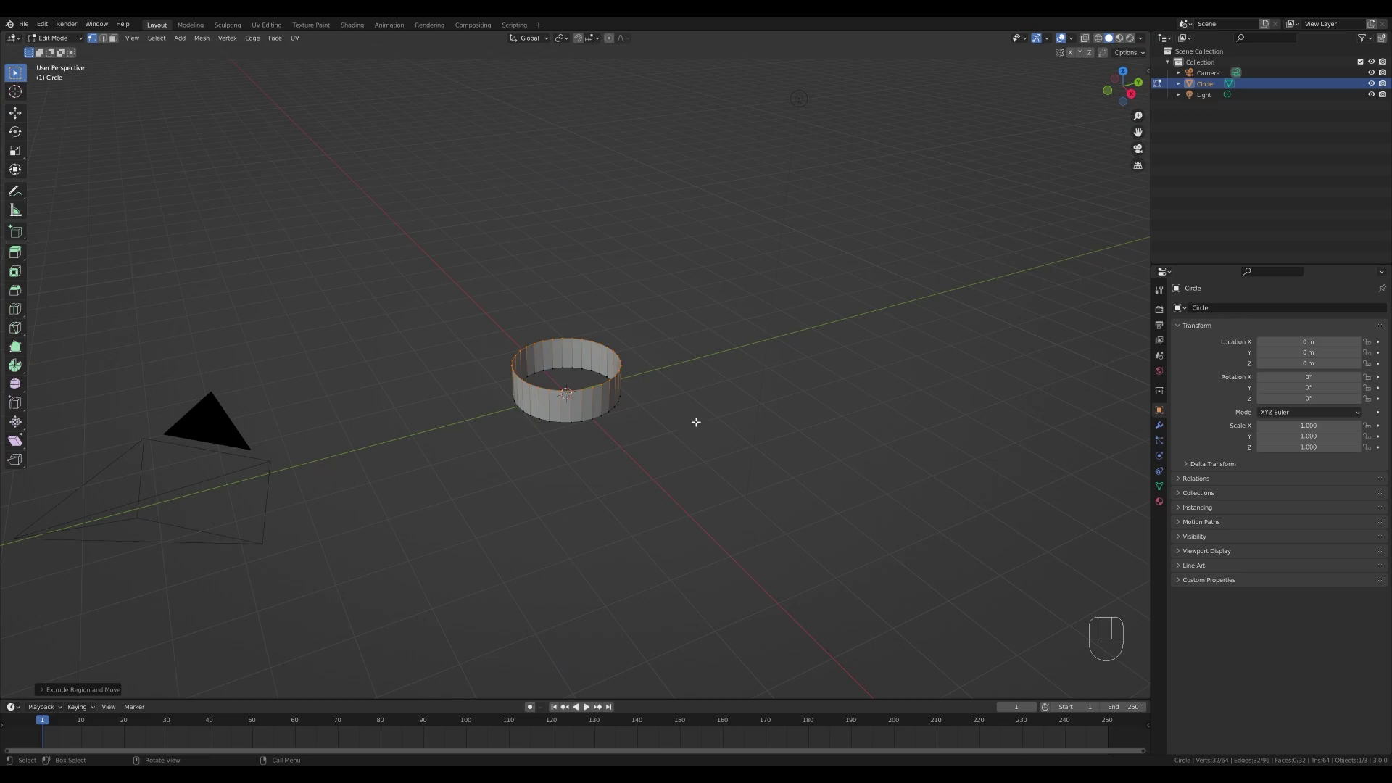
Extrude the wall's upper edge loop in place and scale it inward to about 0.65 to form a flat rim
key("e")
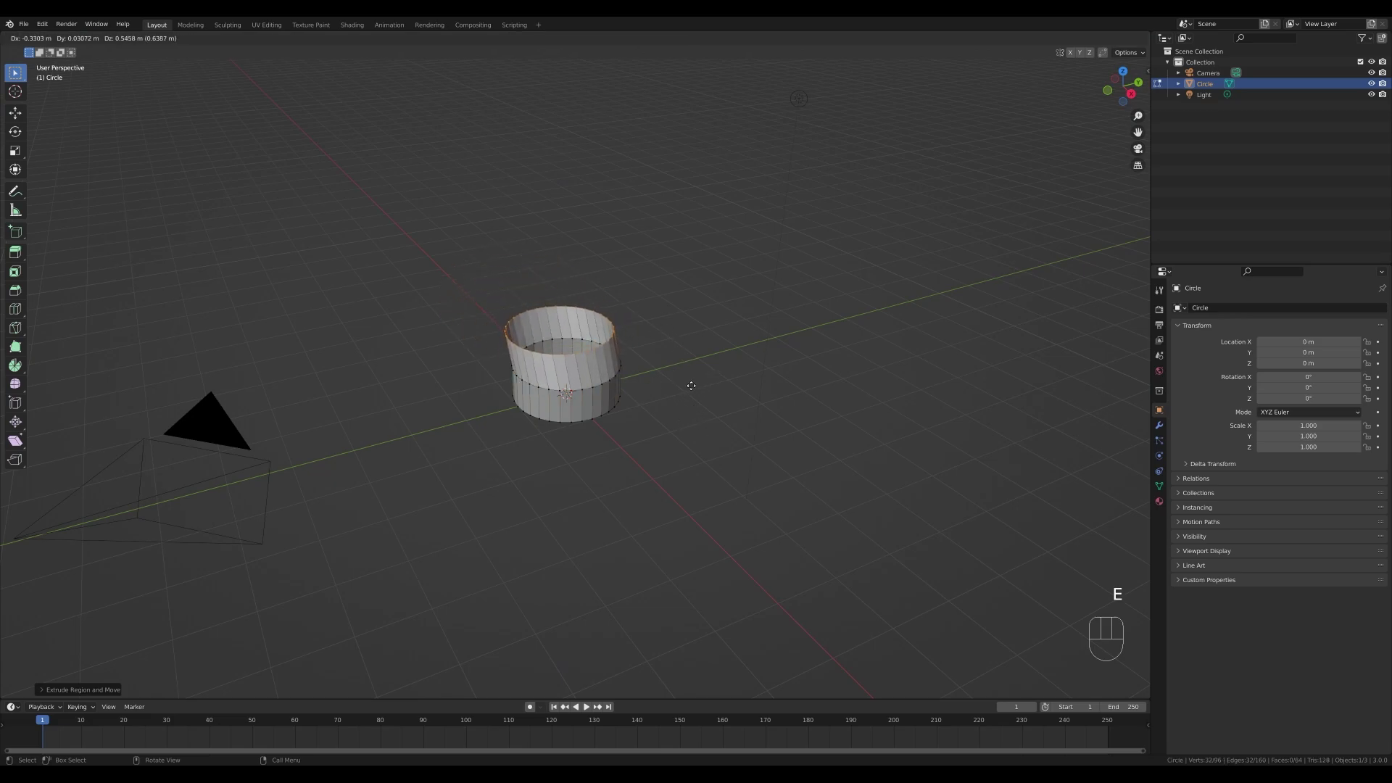
right_click(692, 385)
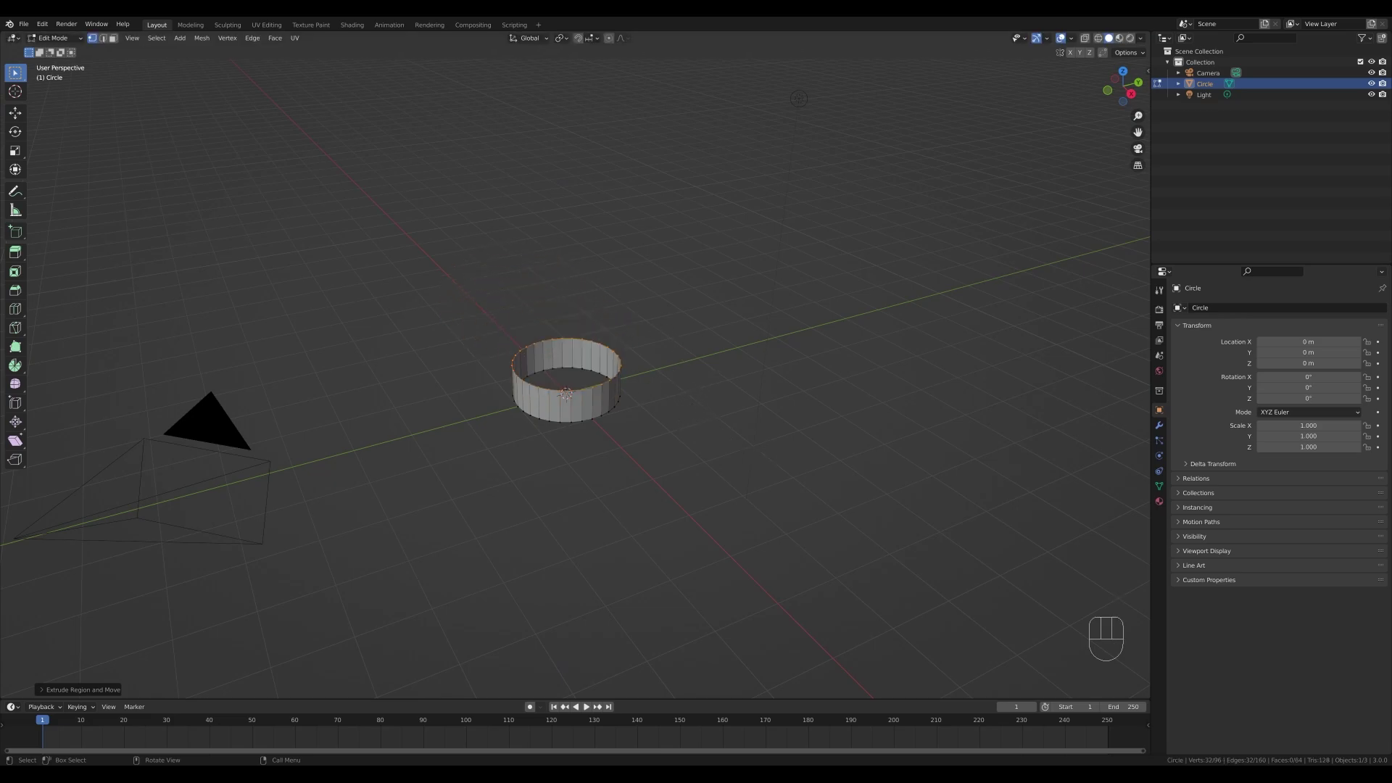
key("s")
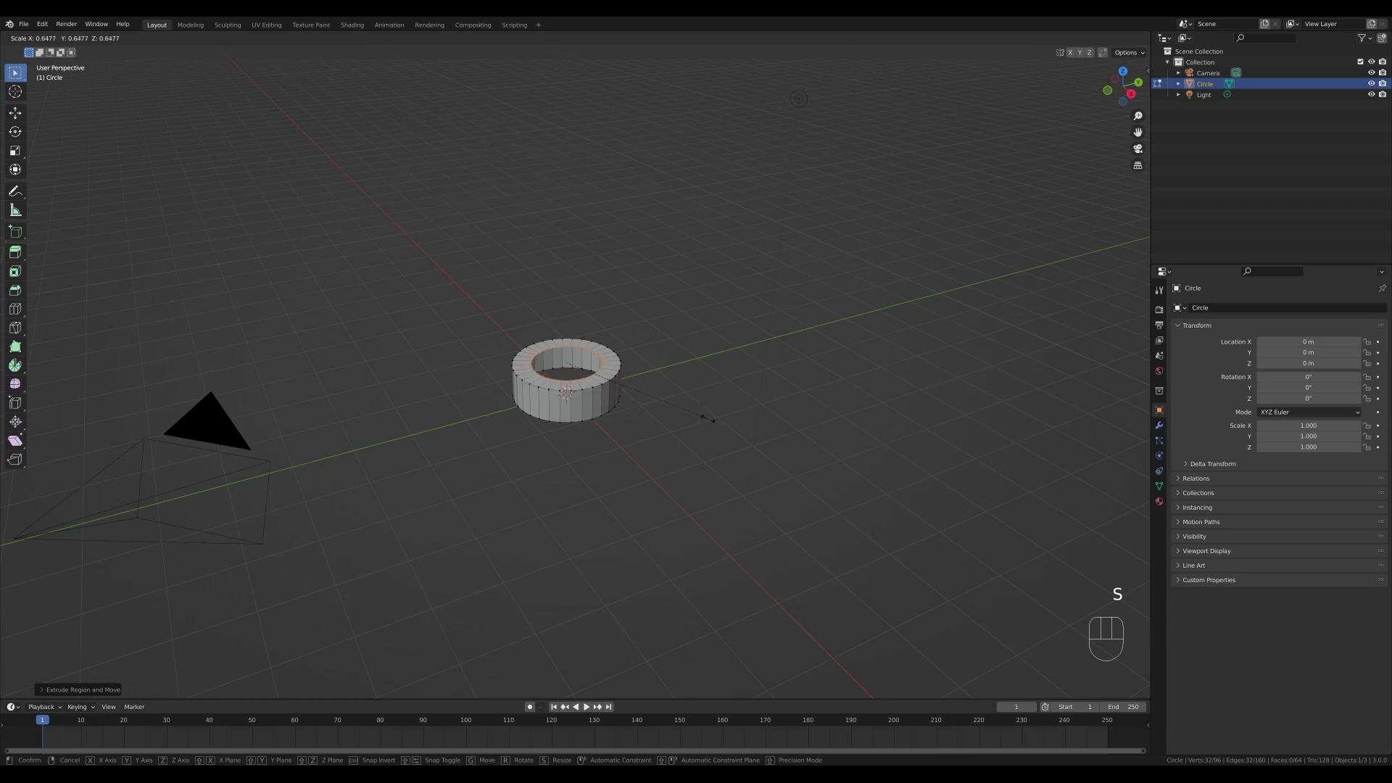
left_click(708, 419)
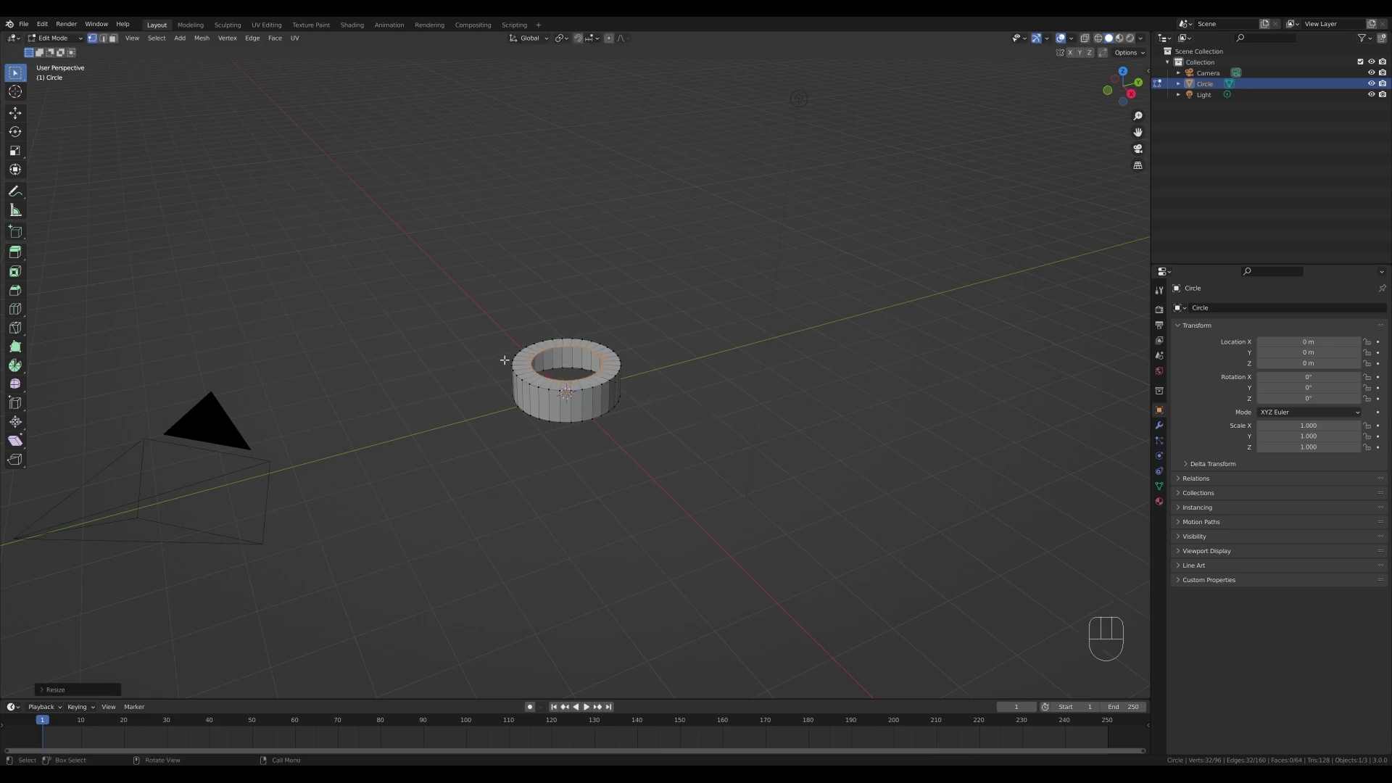
Extrude the wall's lower edge loop in place and scale it inward to about 0.70
key("alt")
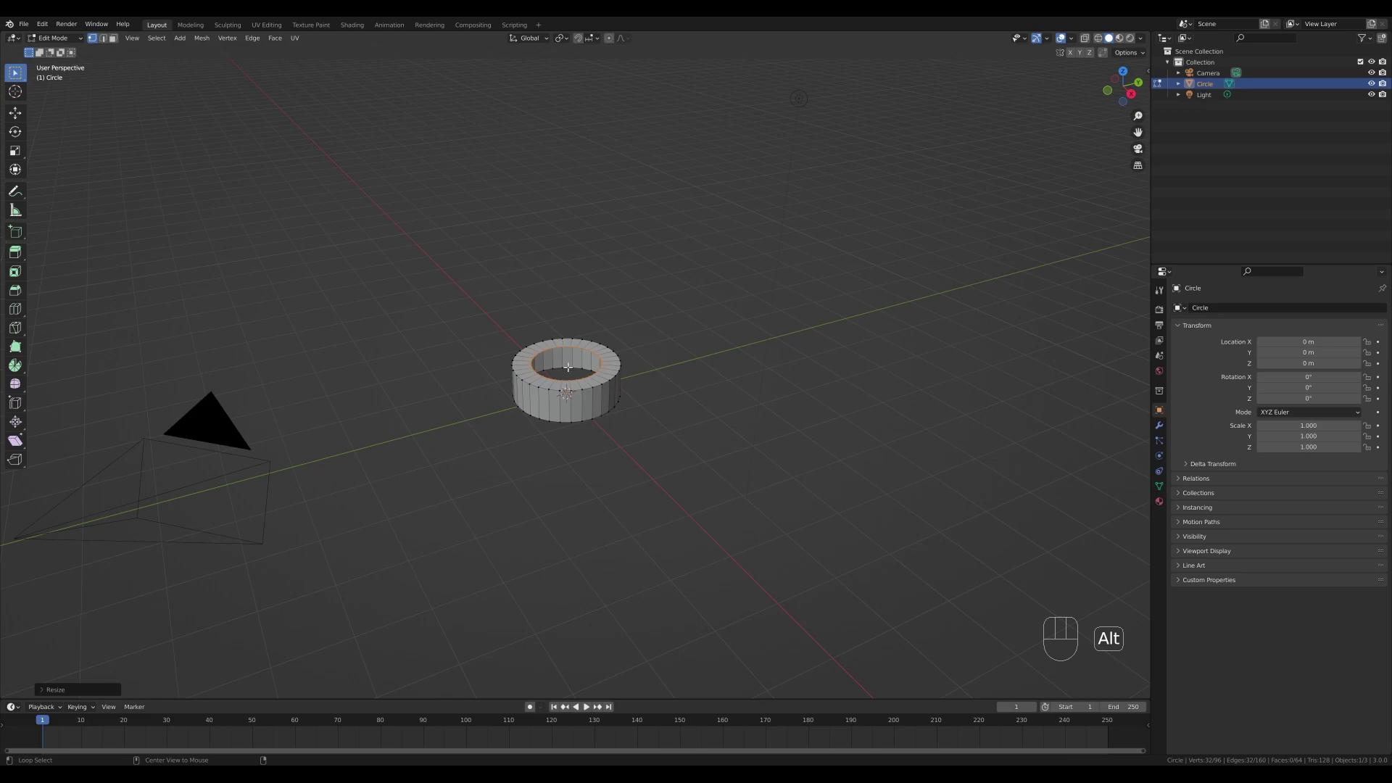
left_click(567, 367, "alt")
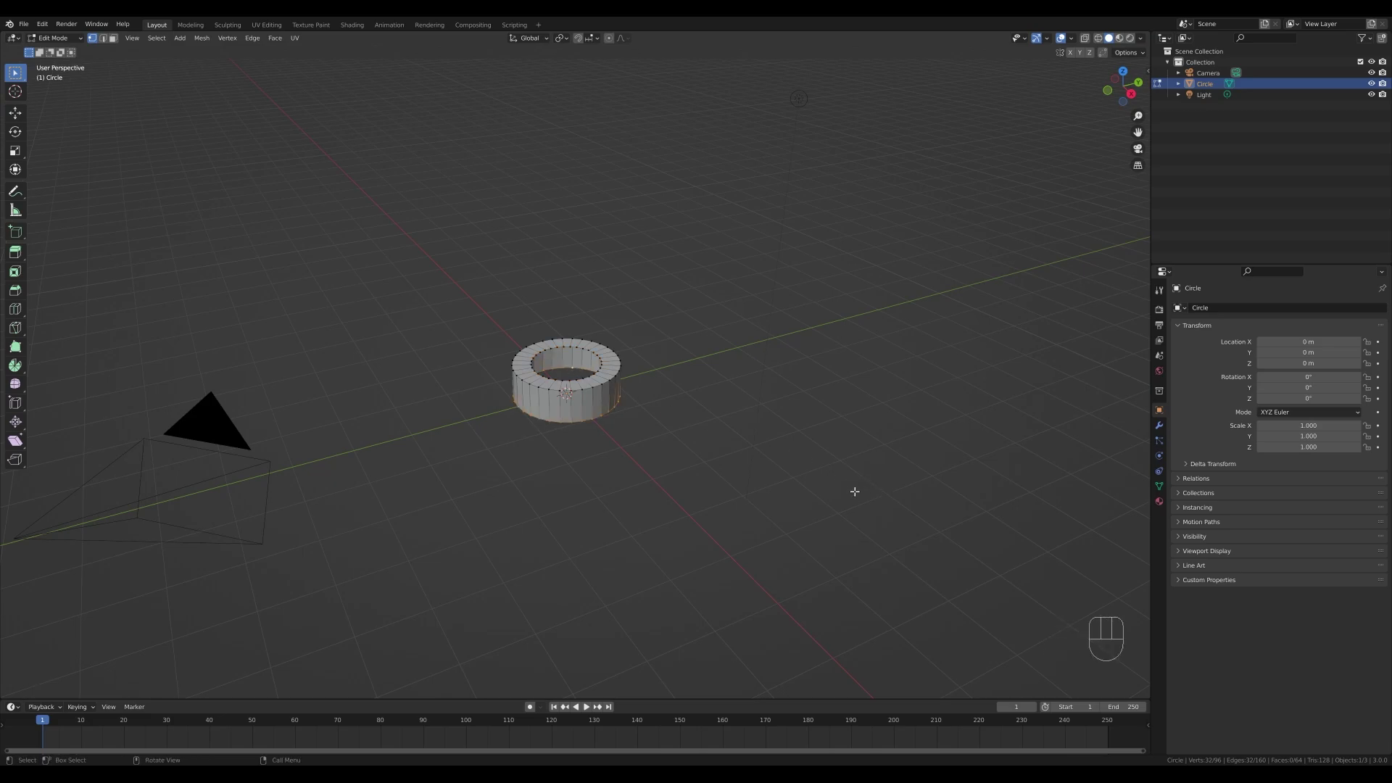
key("e")
right_click(823, 558)
key("s")
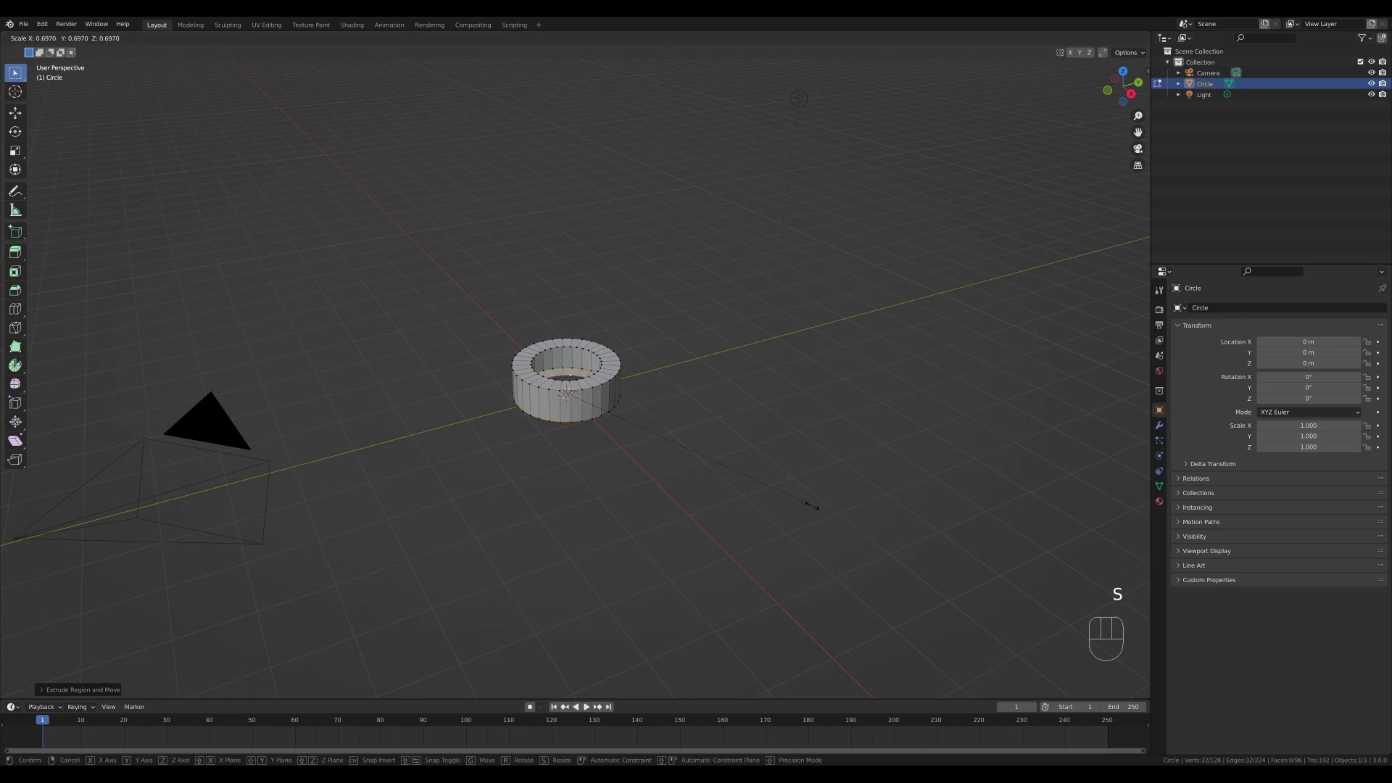
left_click(818, 507)
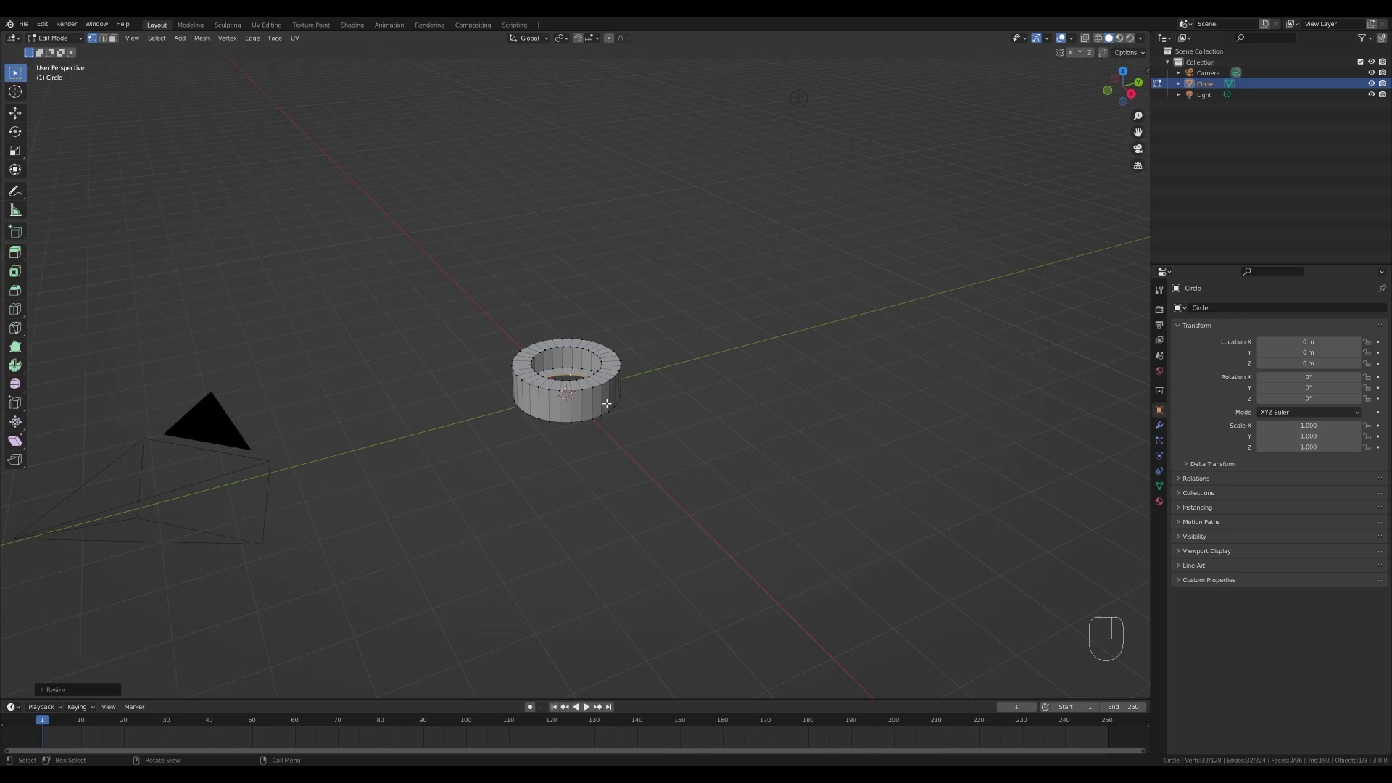
Add a horizontal loop cut around the middle of the ring's outer wall
key("ctrl")
key("ctrl+r")
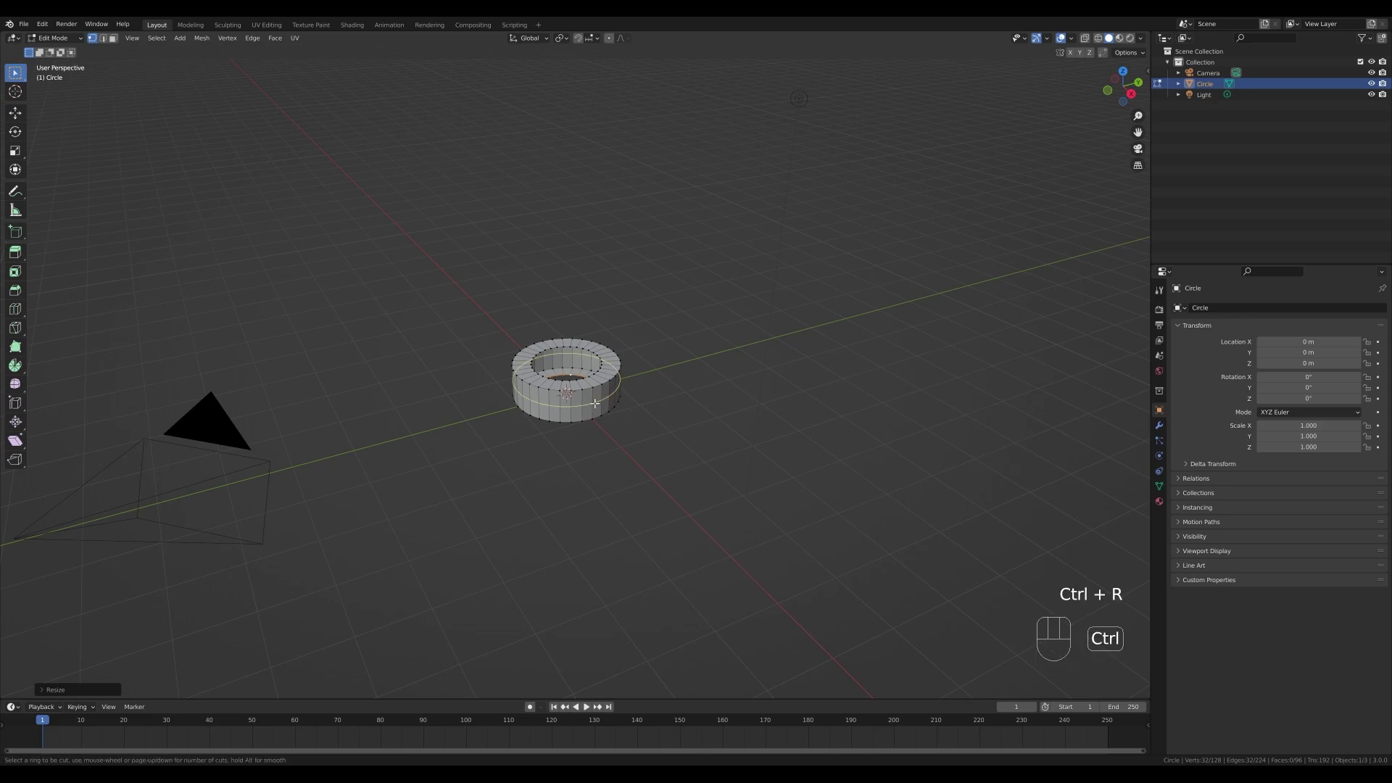
left_click(577, 407)
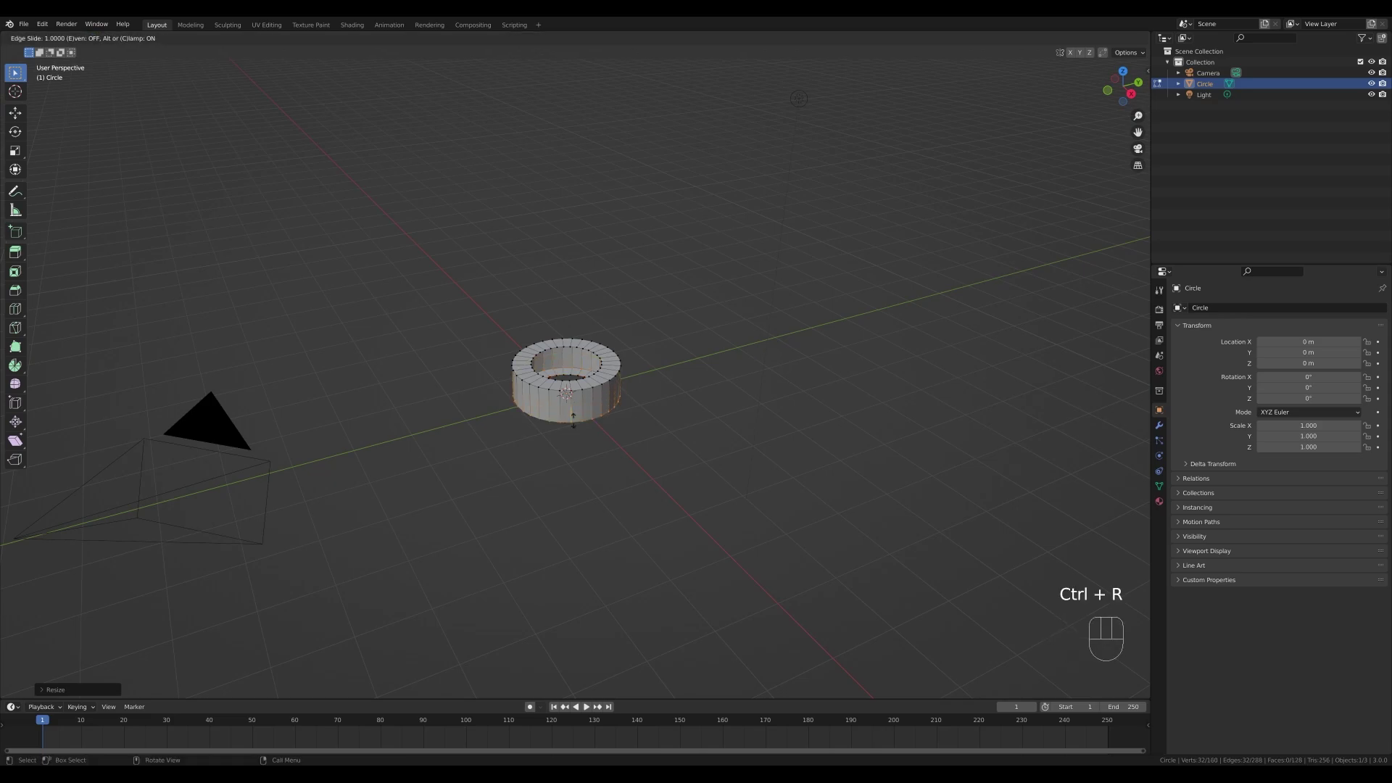
left_click(607, 392)
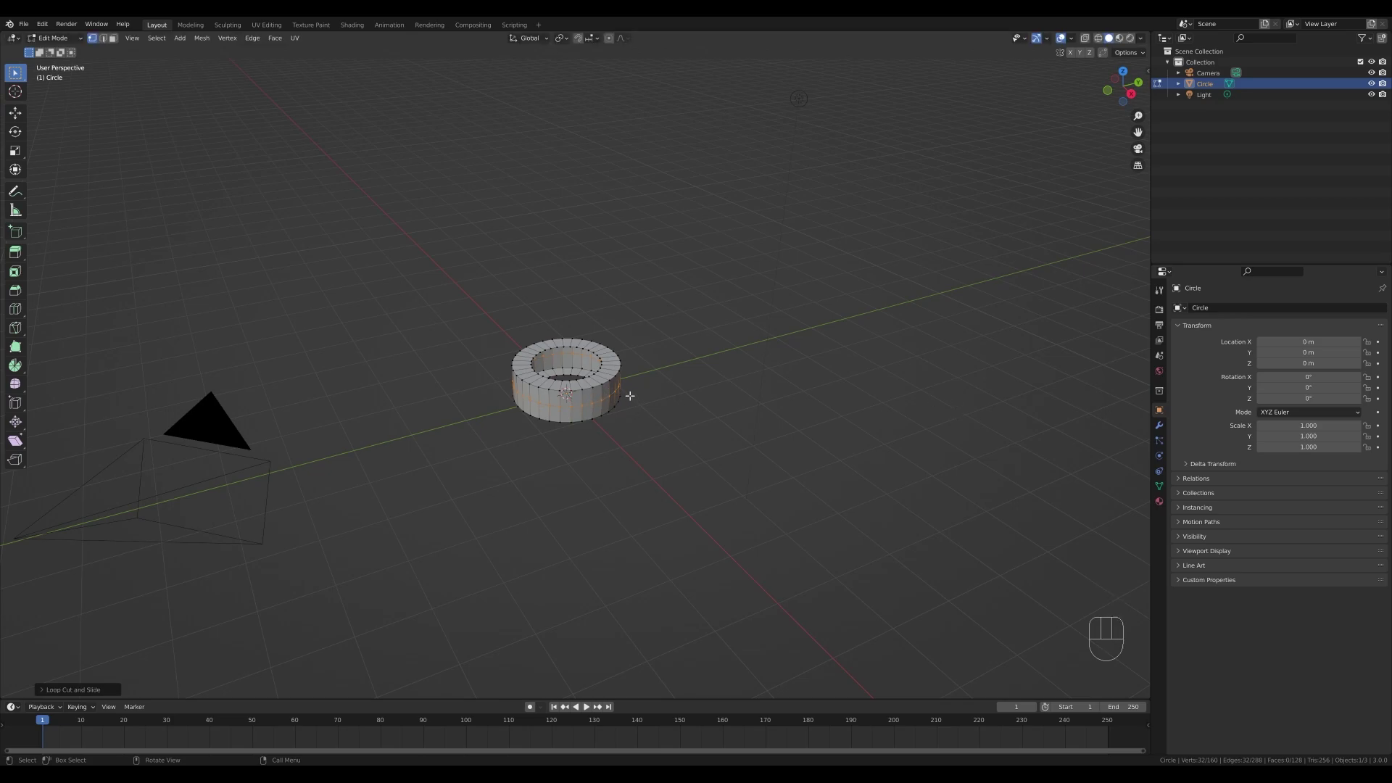
Smooth the ring in Object Mode with a level 2 subdivision surface
key("Tab")
key("ctrl")
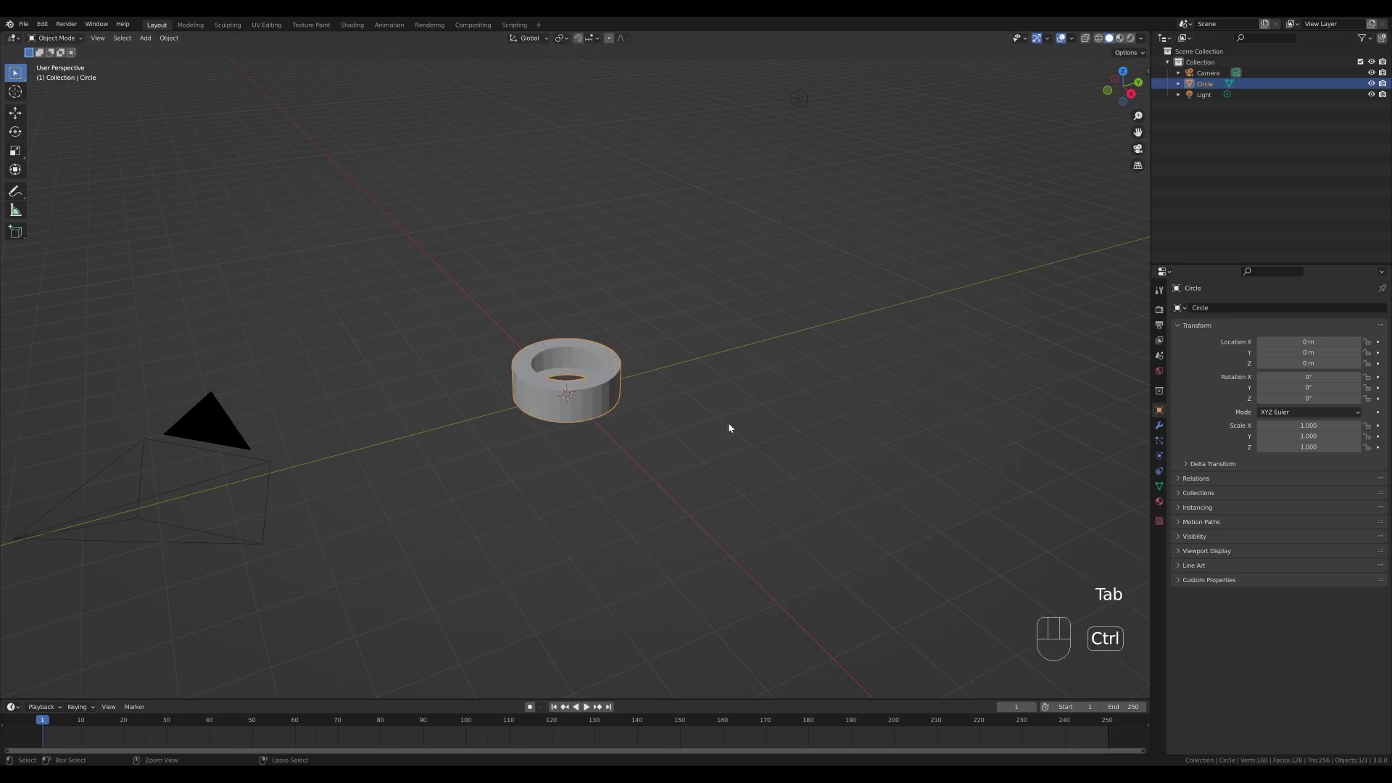
key("ctrl+2")
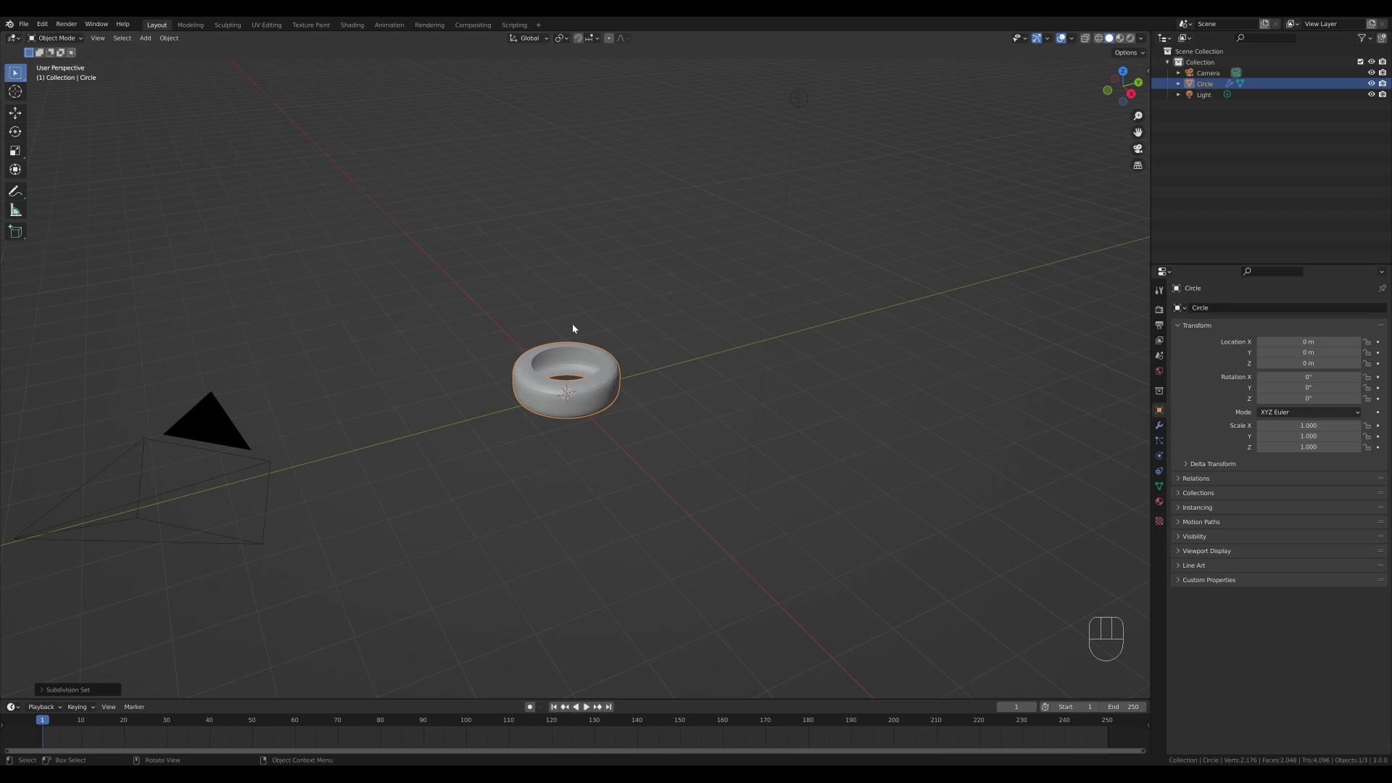
Duplicate the ring's upper inner edge loop in place and separate the copy into its own object
key("Tab")
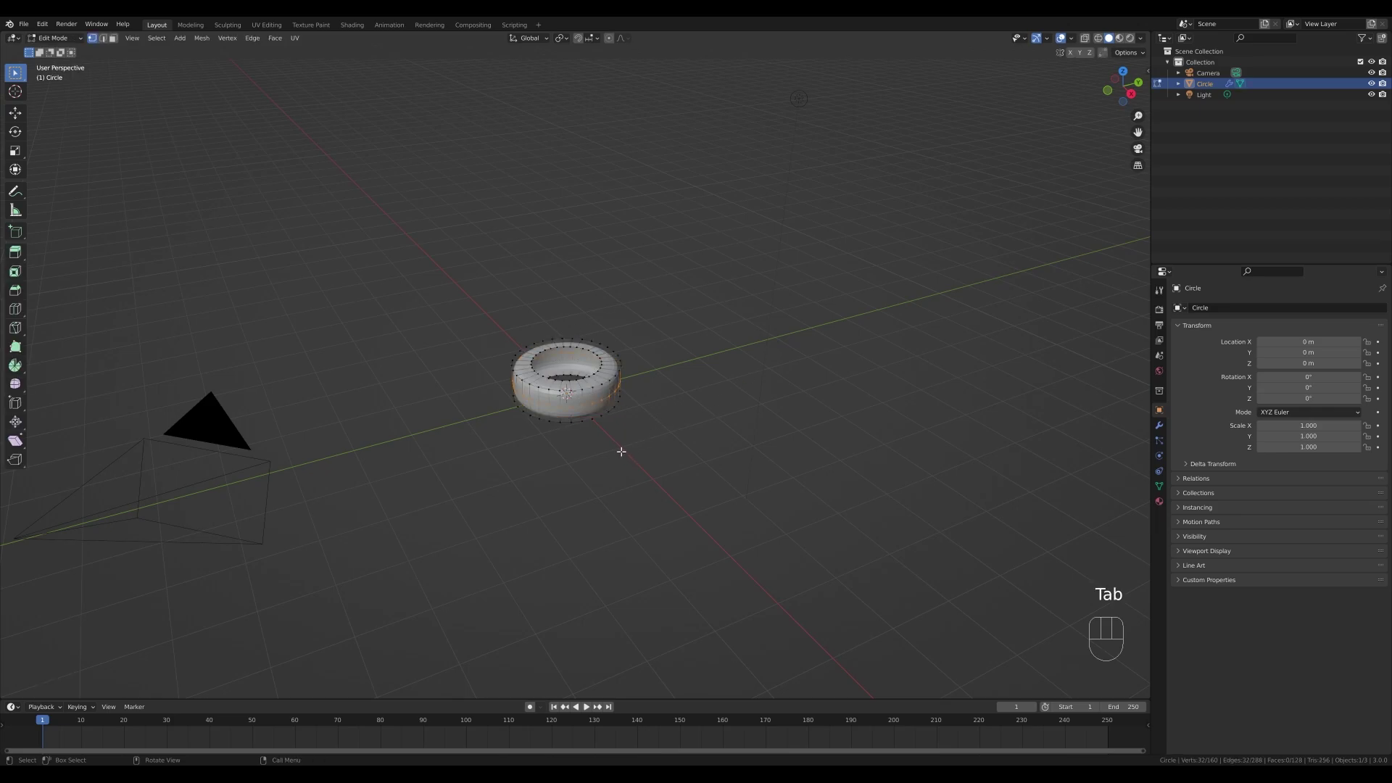
left_click(555, 350, "alt")
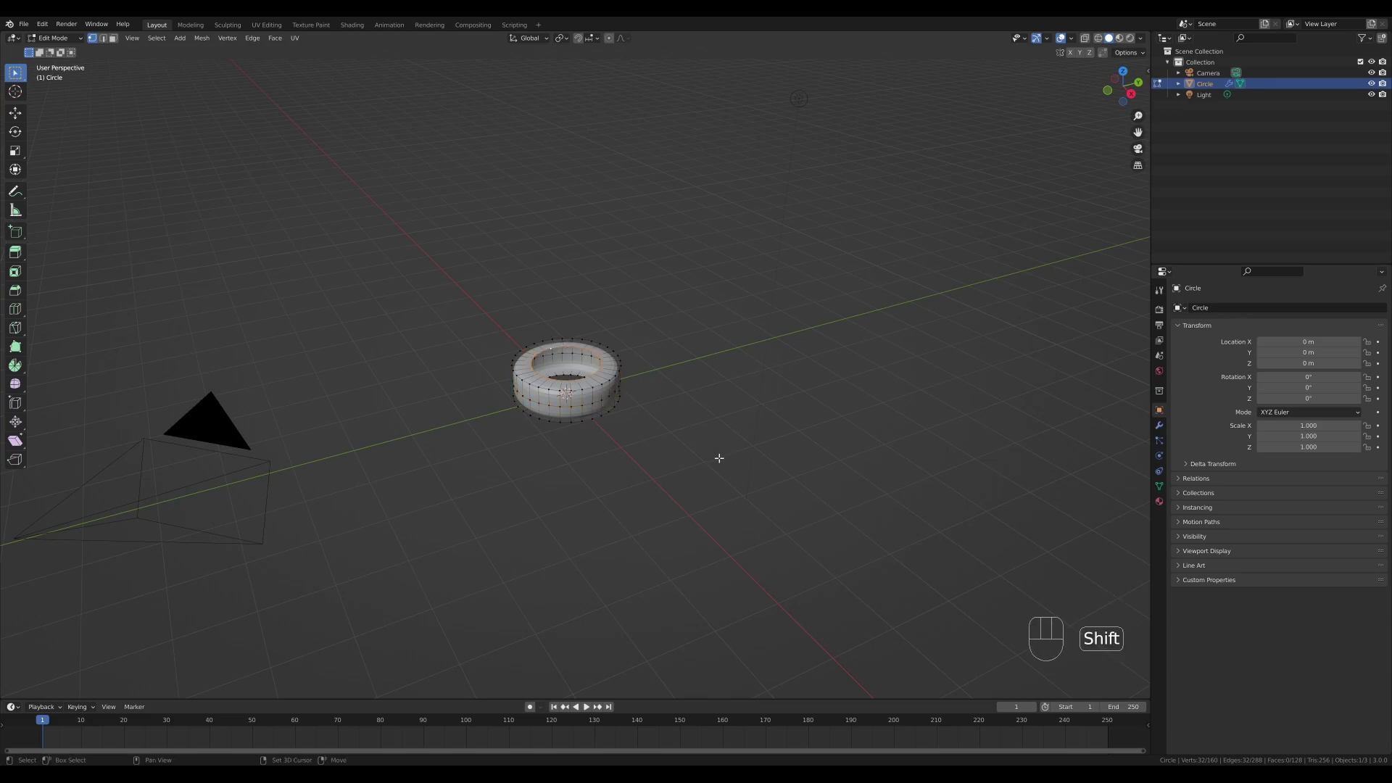
key("shift+d")
right_click(707, 395)
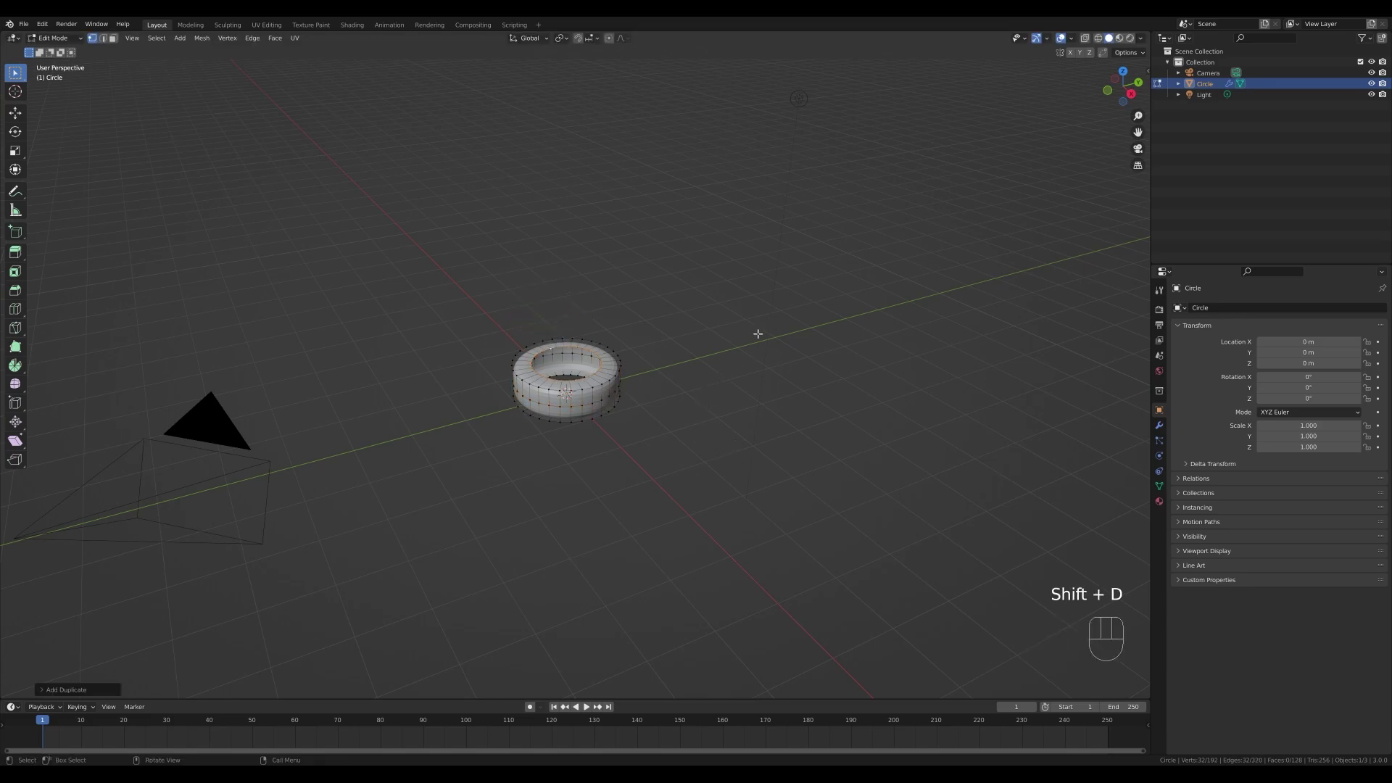
key("p")
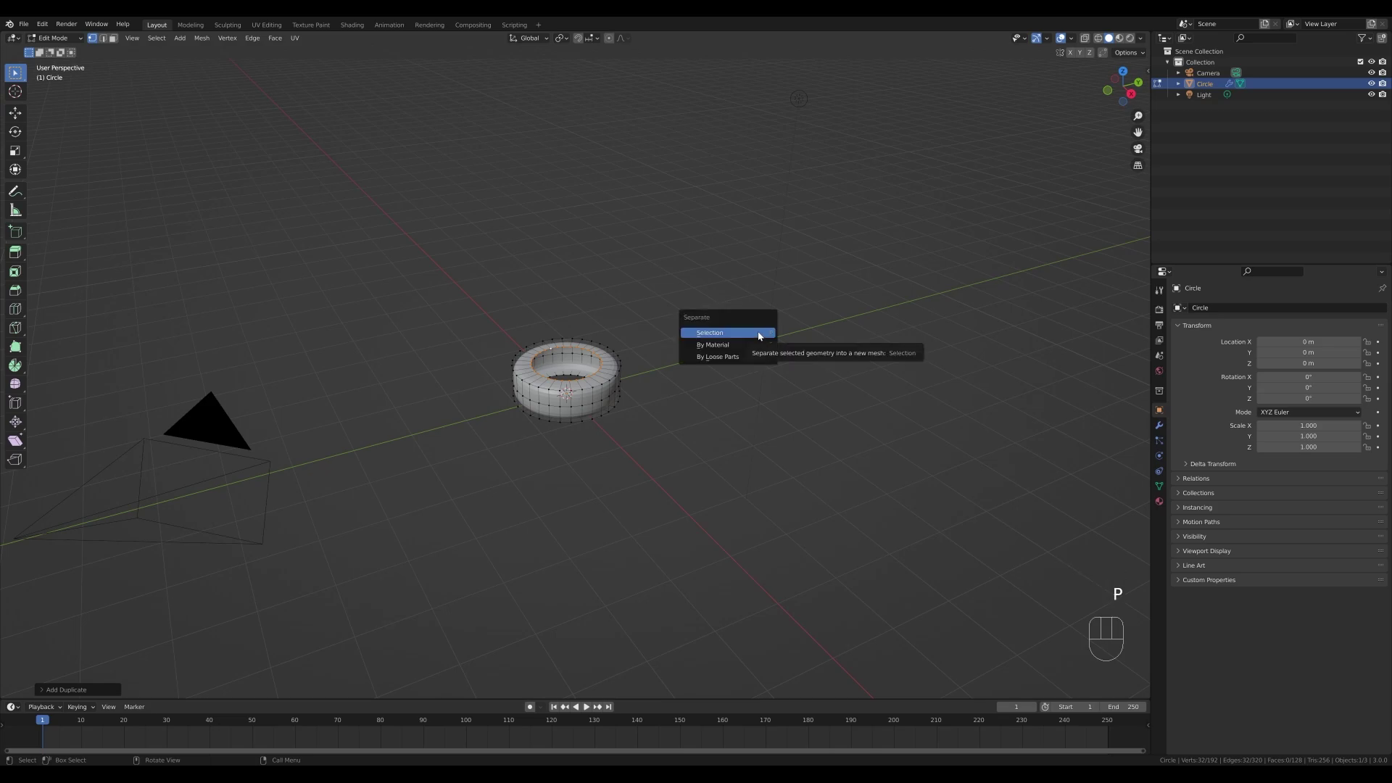
left_click(758, 332)
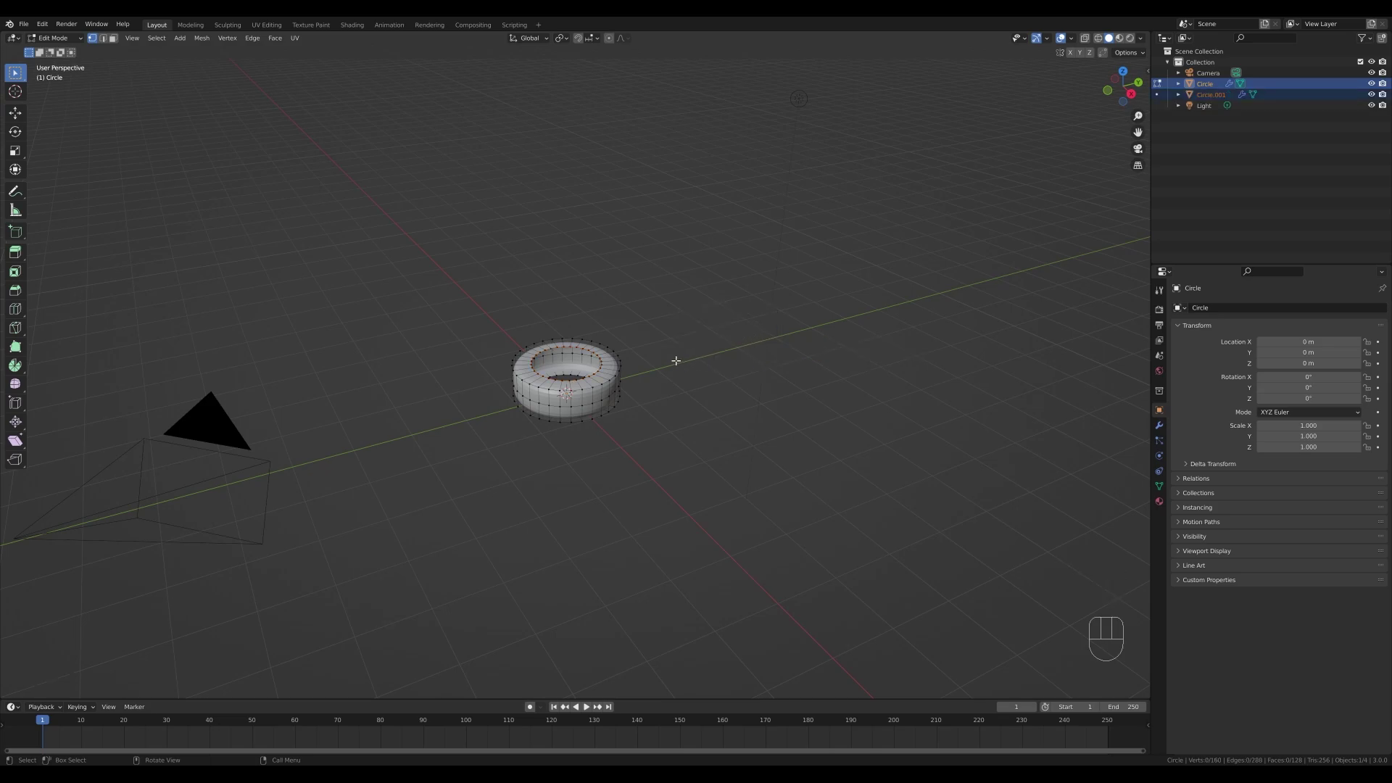
Lower all vertices of the separated loop along Z by about 0.18 m and scale them up to about 1.13
key("Tab")
left_click(569, 348)
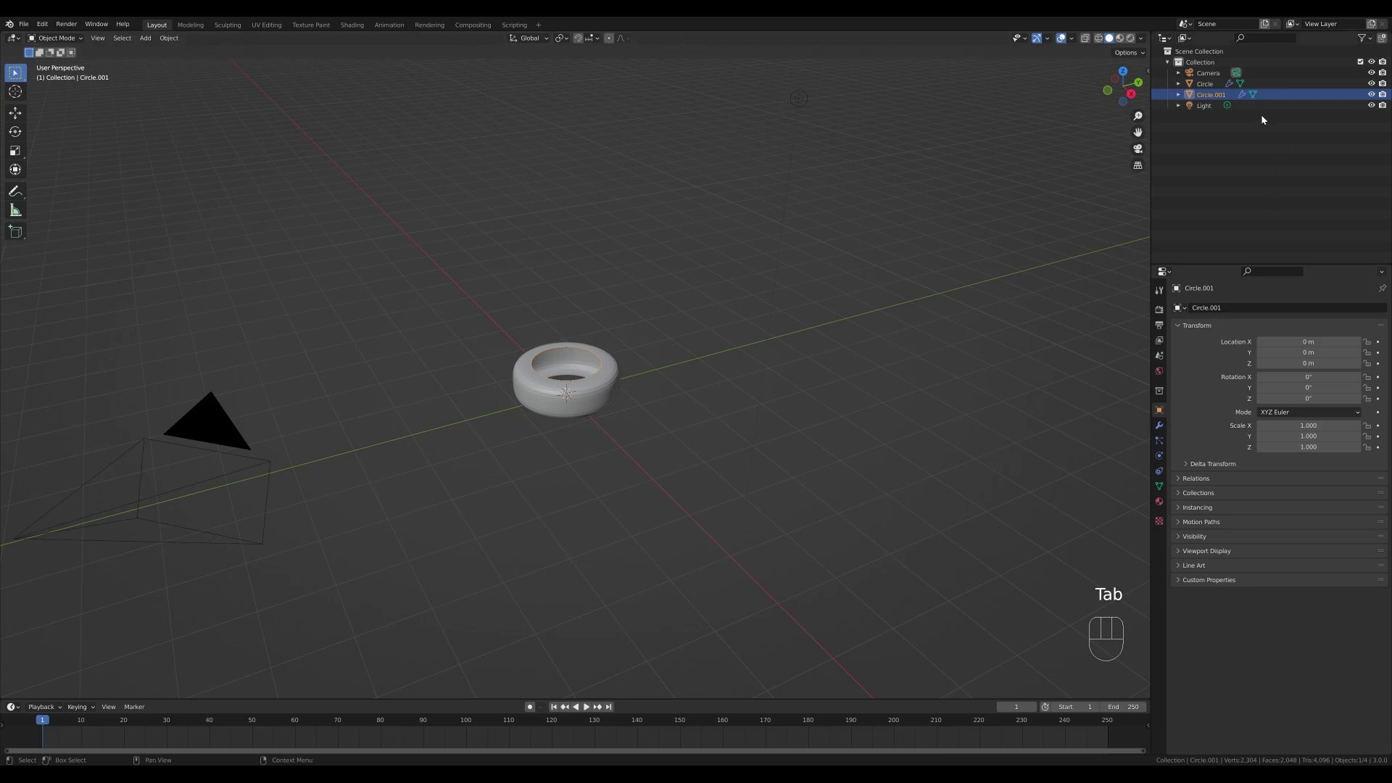
left_click(1210, 95)
key("Tab")
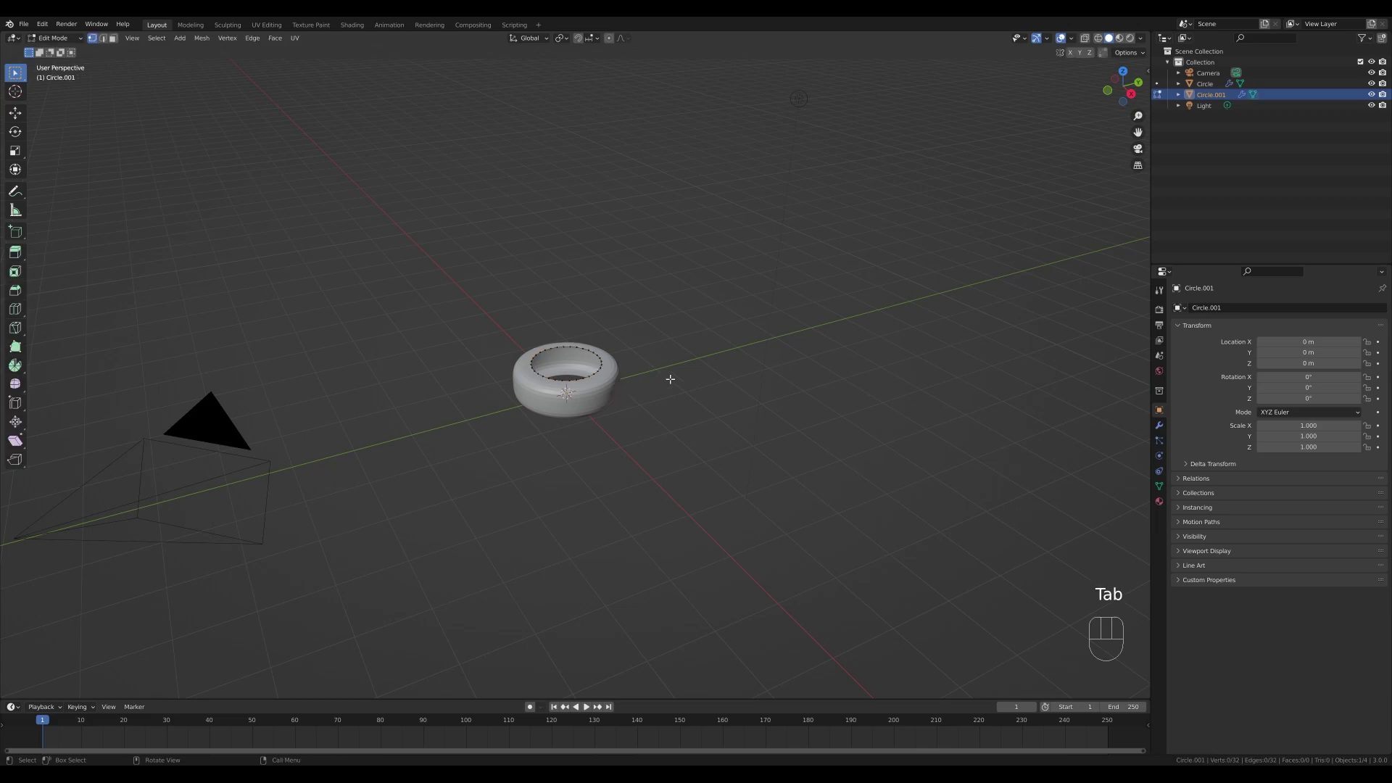
middle_click_drag(670, 379, 661, 335)
key("a")
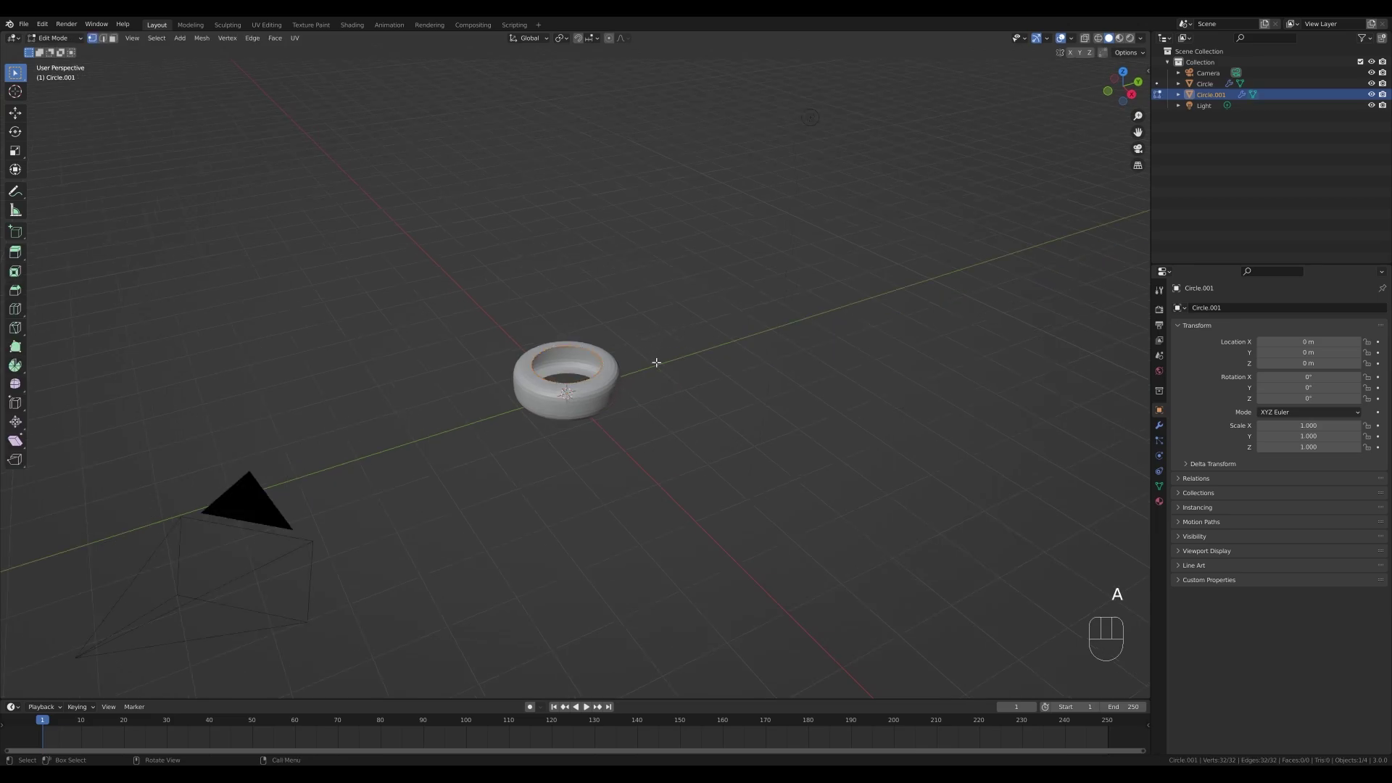
key("g")
key("z")
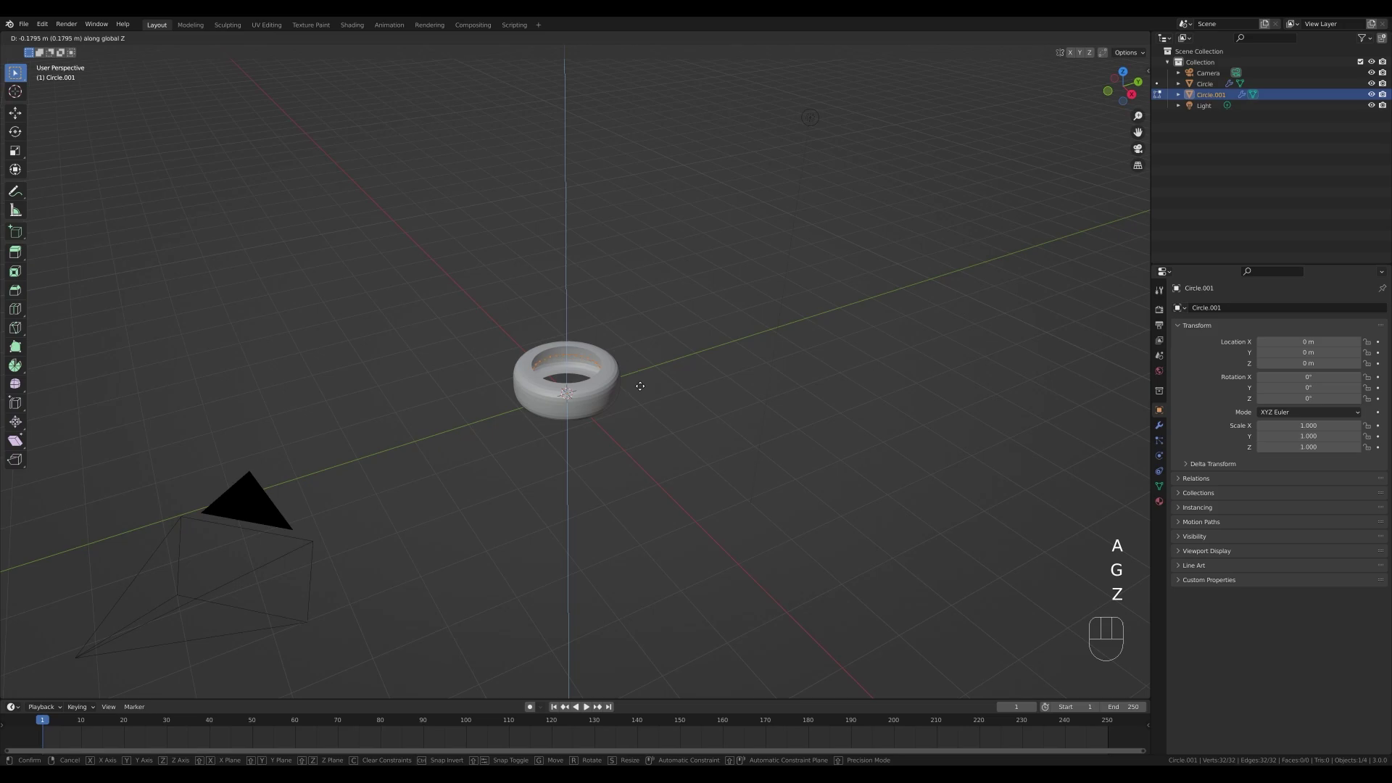
left_click(640, 386)
key("s")
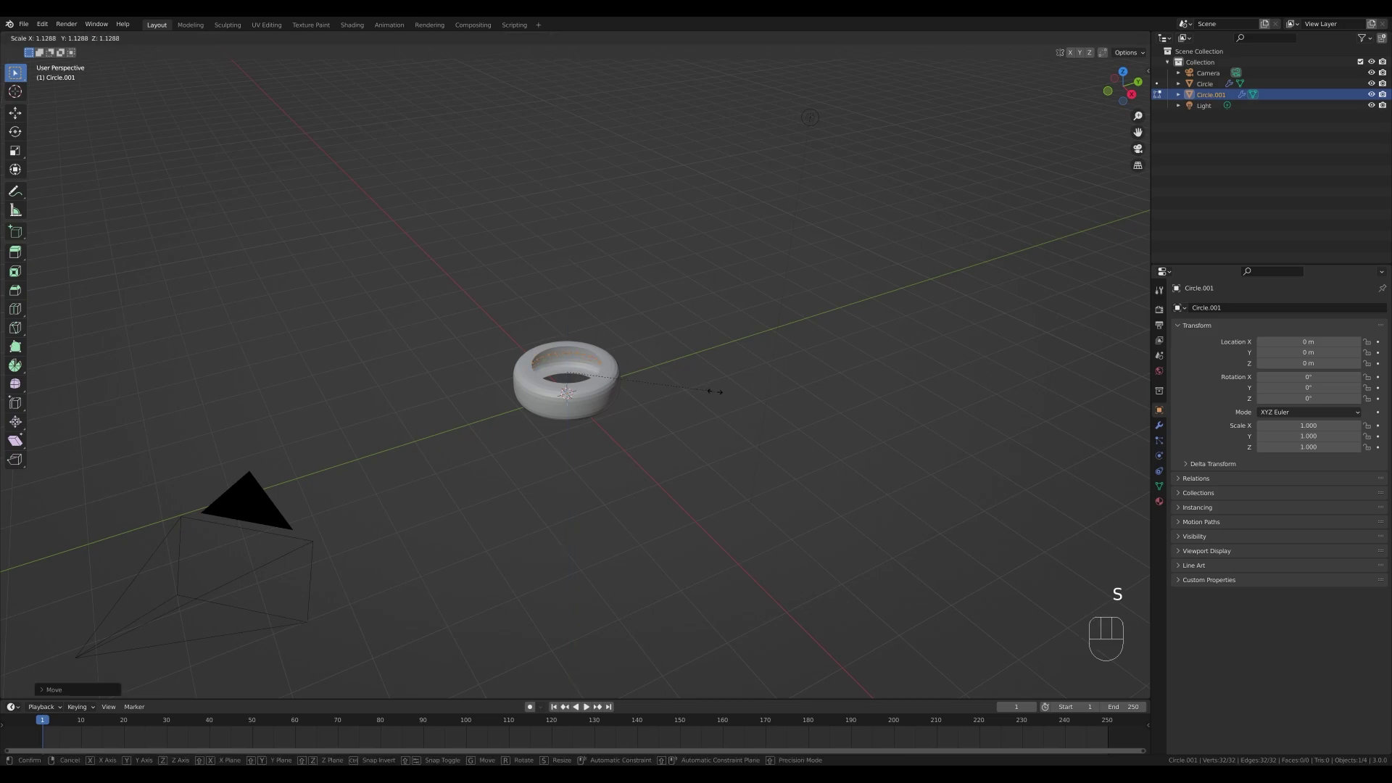
left_click(716, 390)
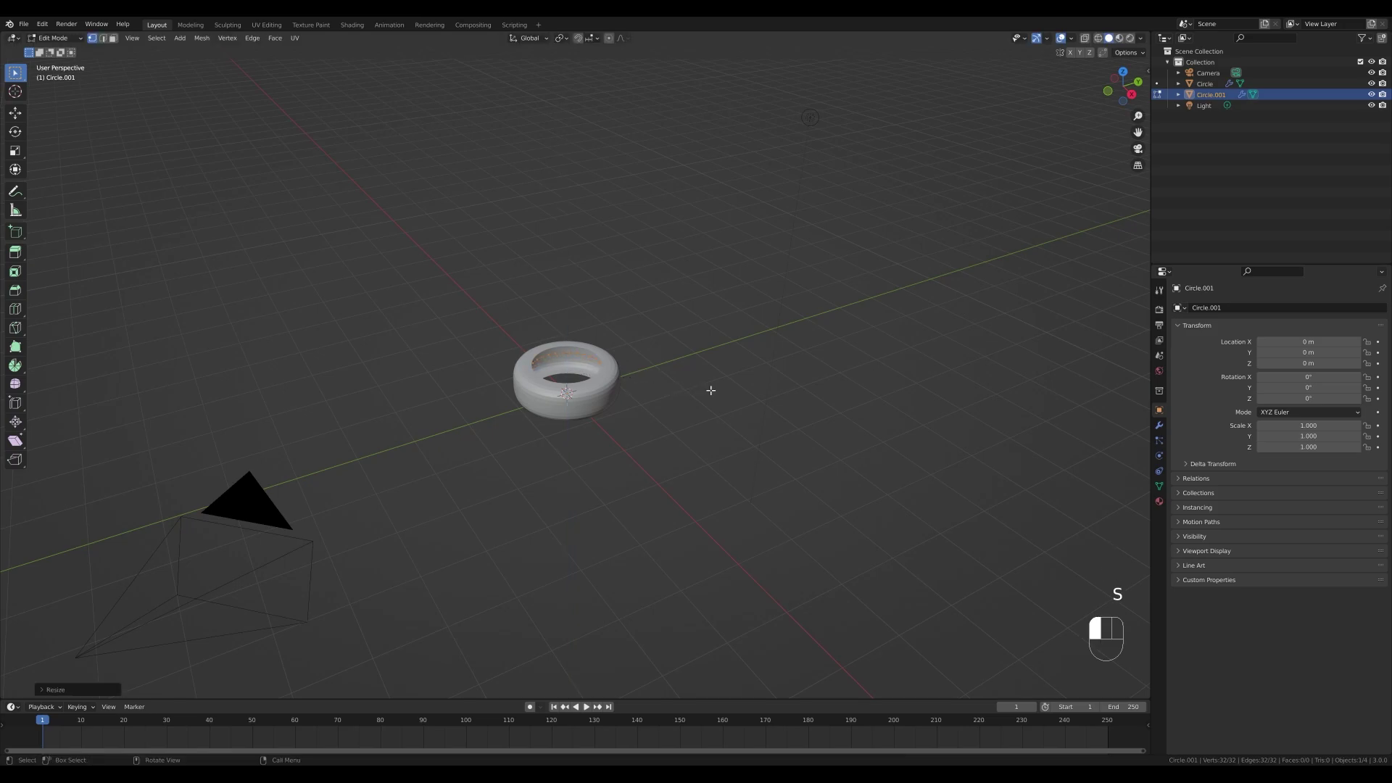
Extrude the separated loop upward by about 0.45 m to start the hat's body above the brim
key("KP_3")
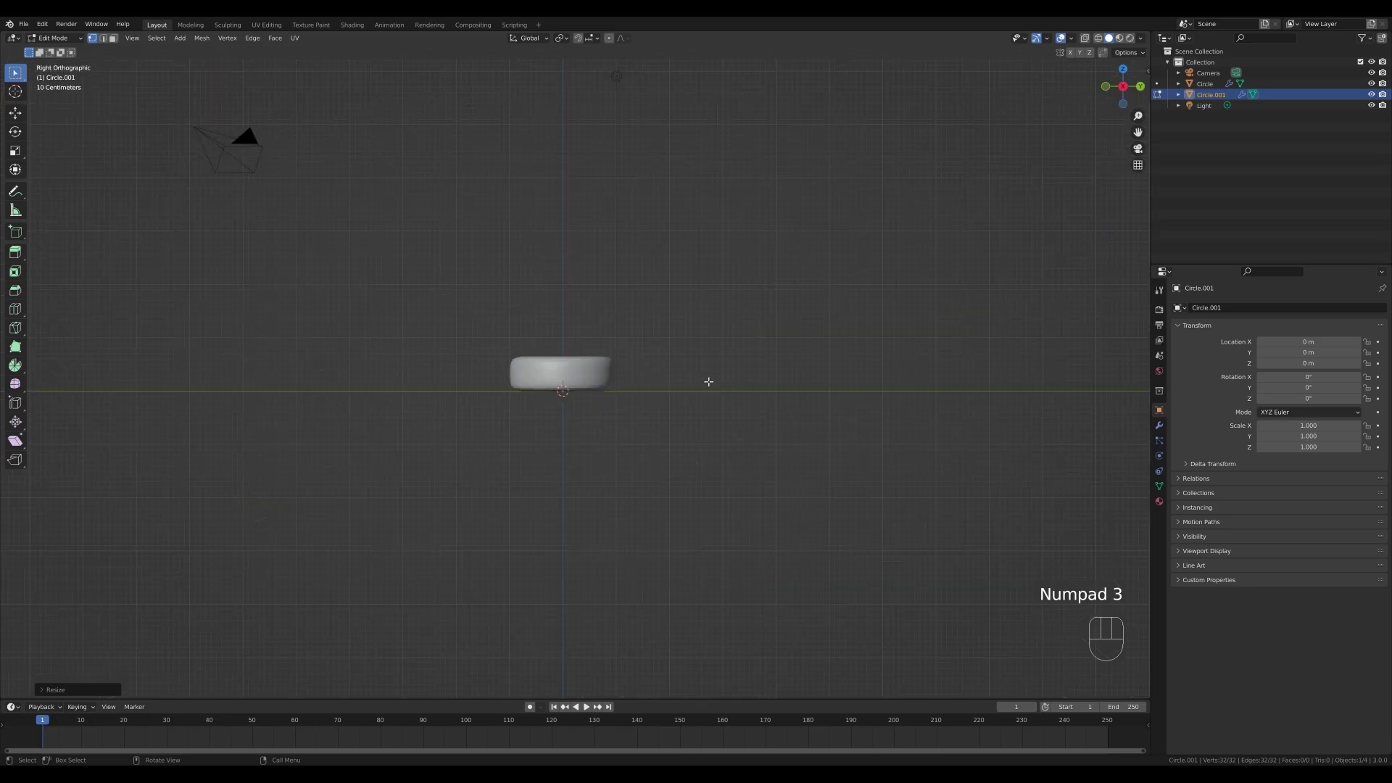
scroll(678, 405, "up", 1)
key("e")
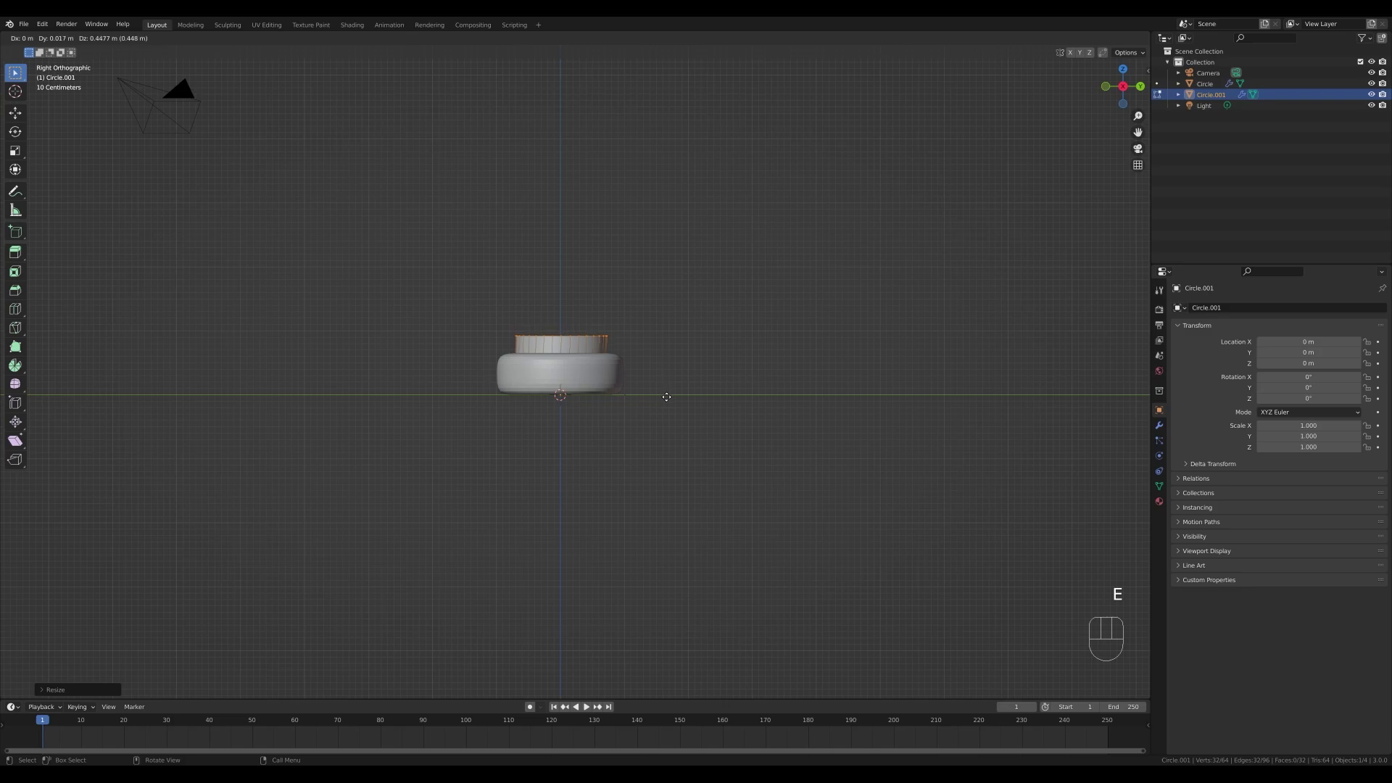
left_click(664, 395)
key("ctrl+z")
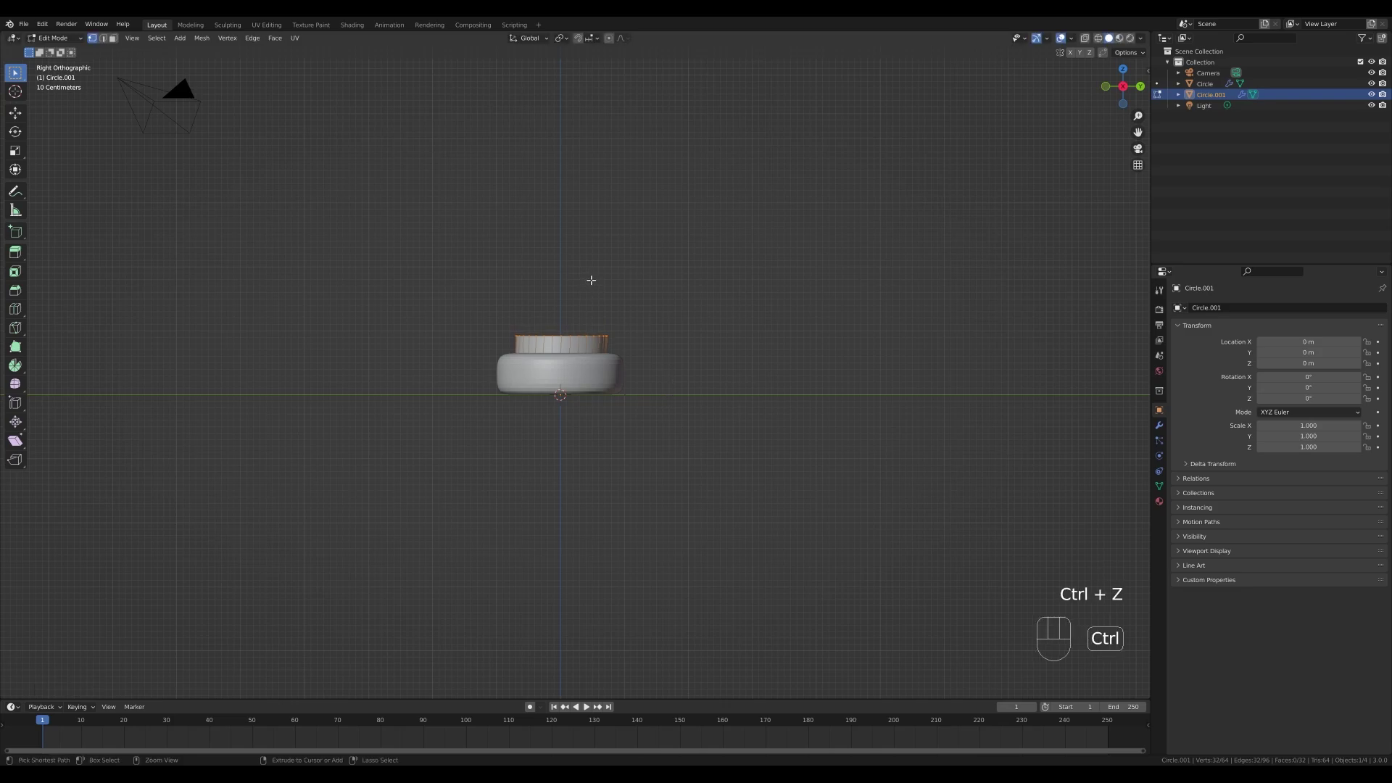
Extrude the body's upper loop twice upward, curving toward positive Y, and scale down each new loop, the first to about 0.64
right_click(581, 283, "ctrl")
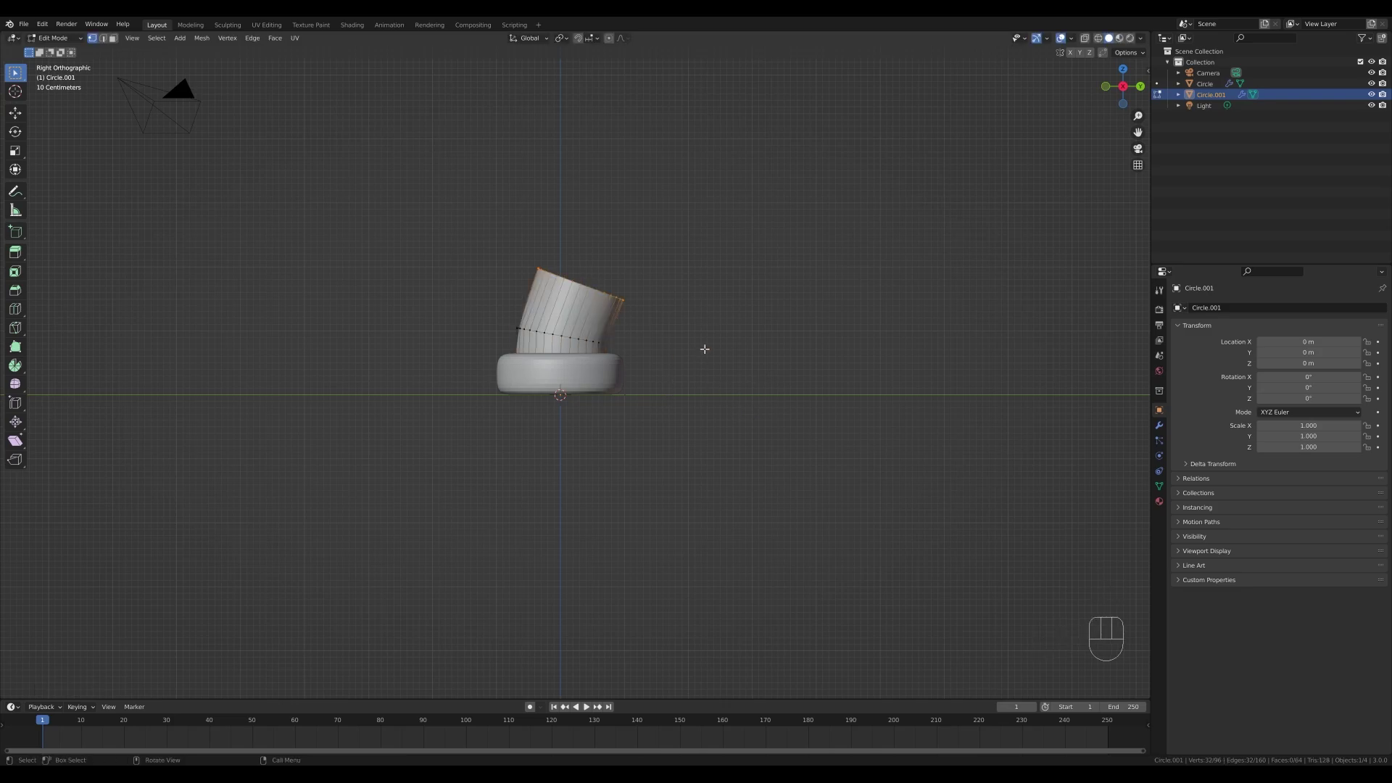
key("s")
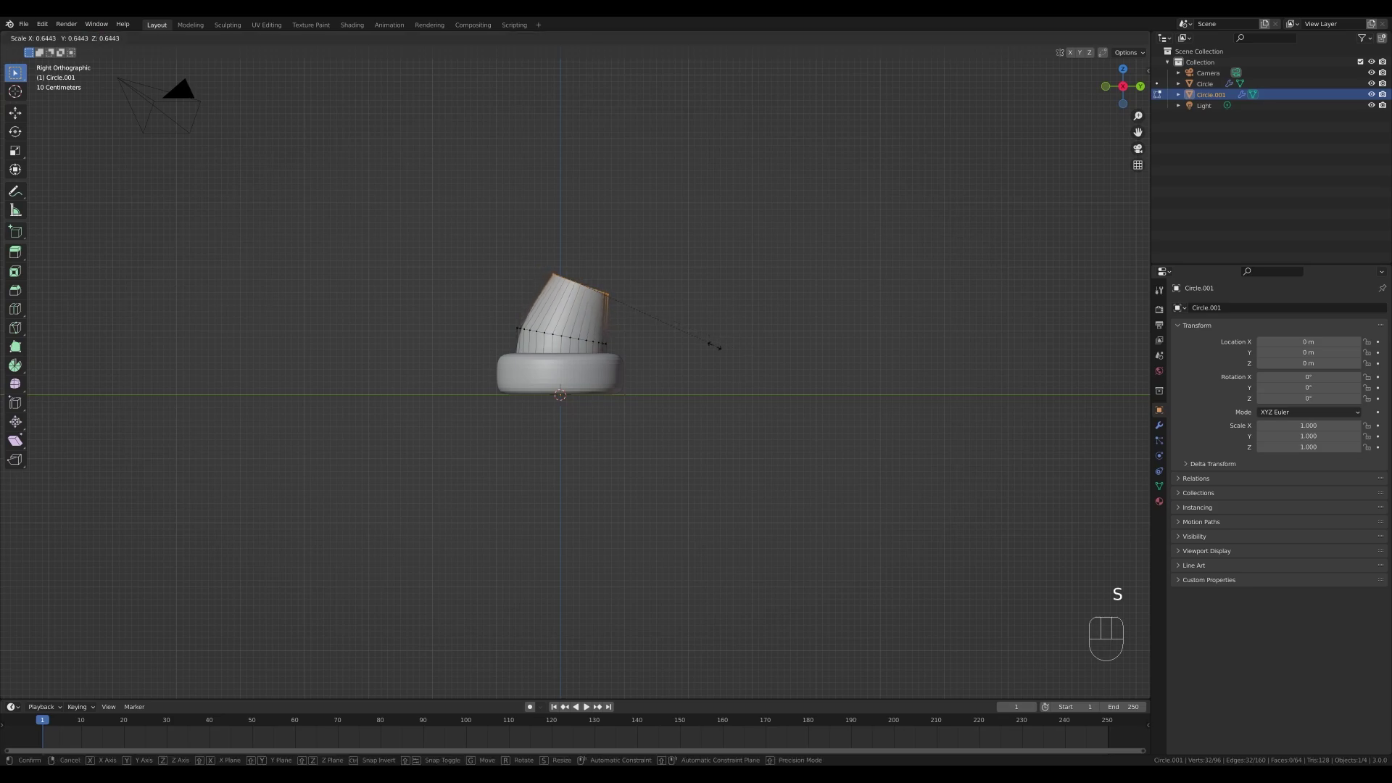
left_click(718, 350)
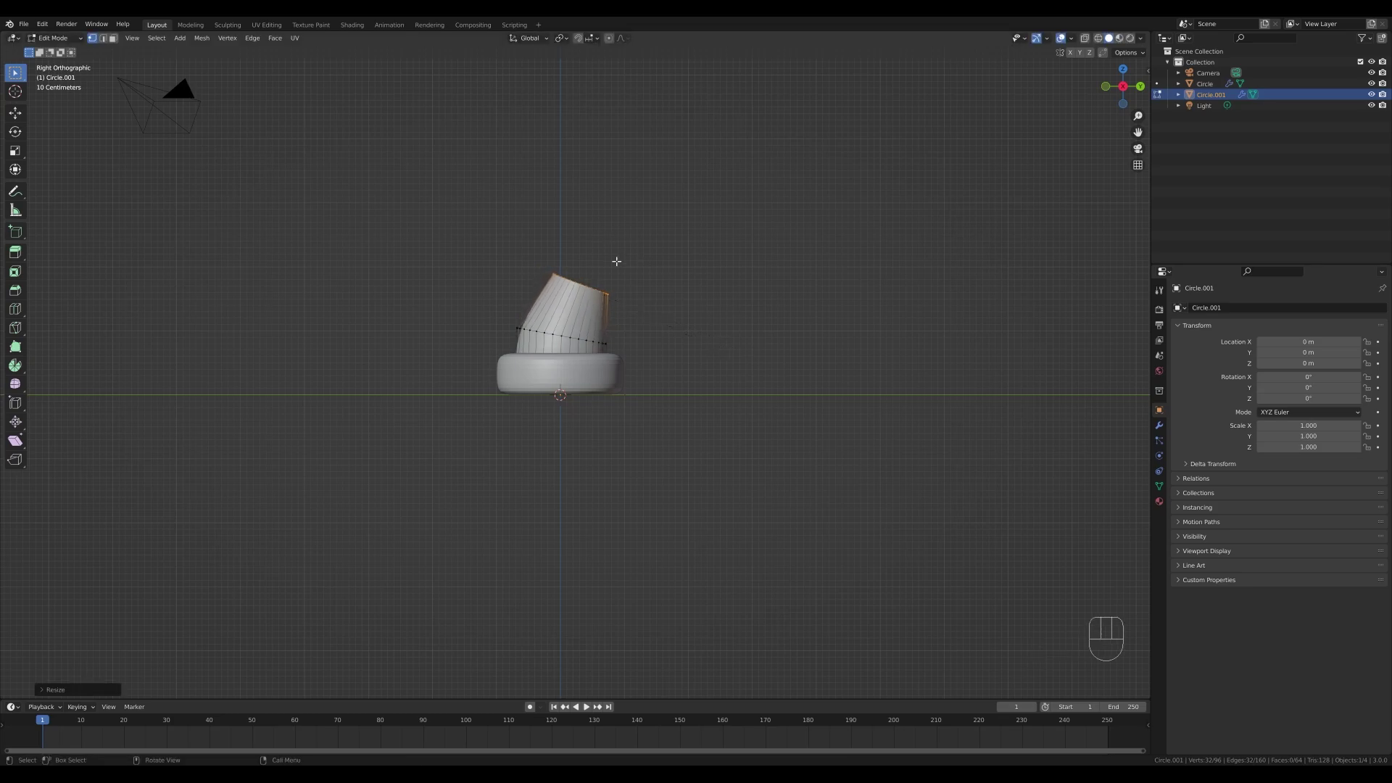
right_click(614, 260, "ctrl")
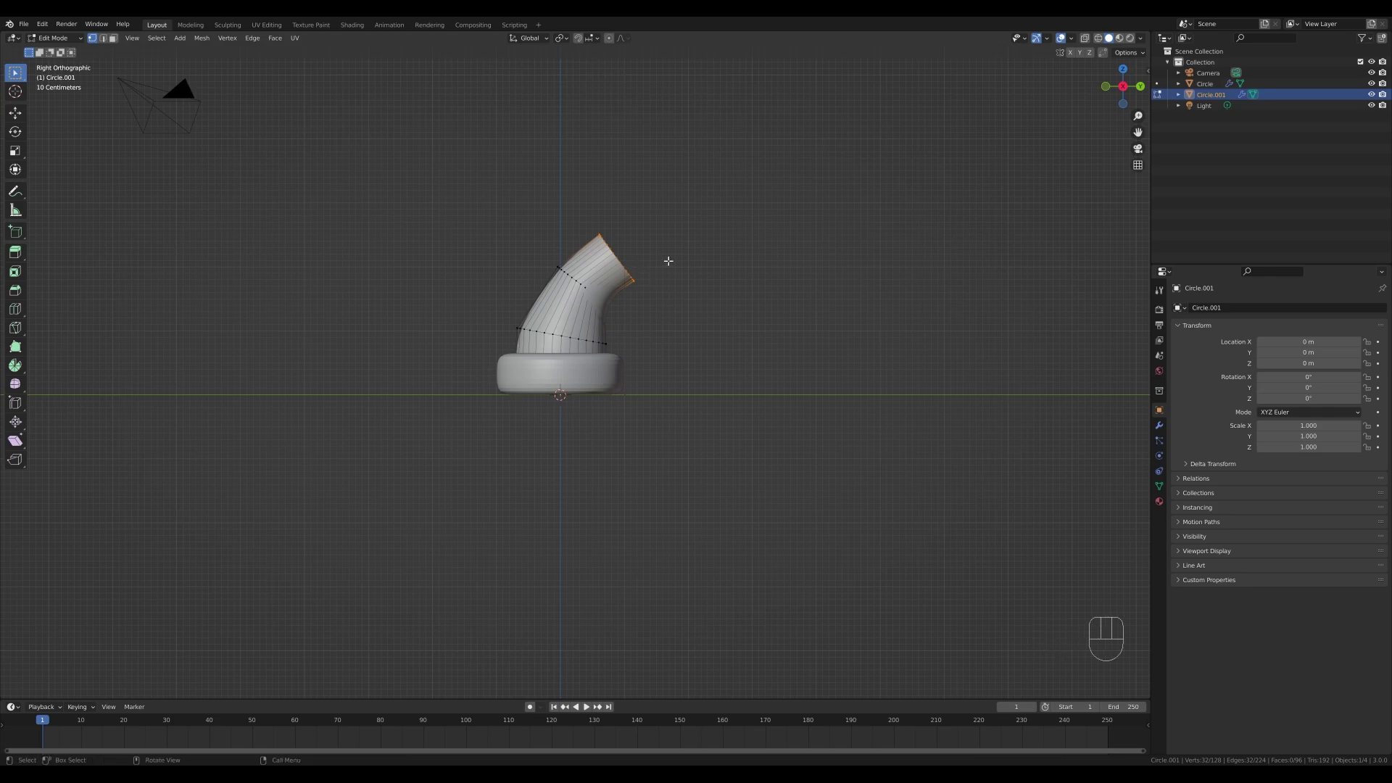
key("s")
left_click(652, 265)
Extrude a short final segment along the hat's curve and scale its end loop down into a narrow tip
right_click(636, 255, "ctrl")
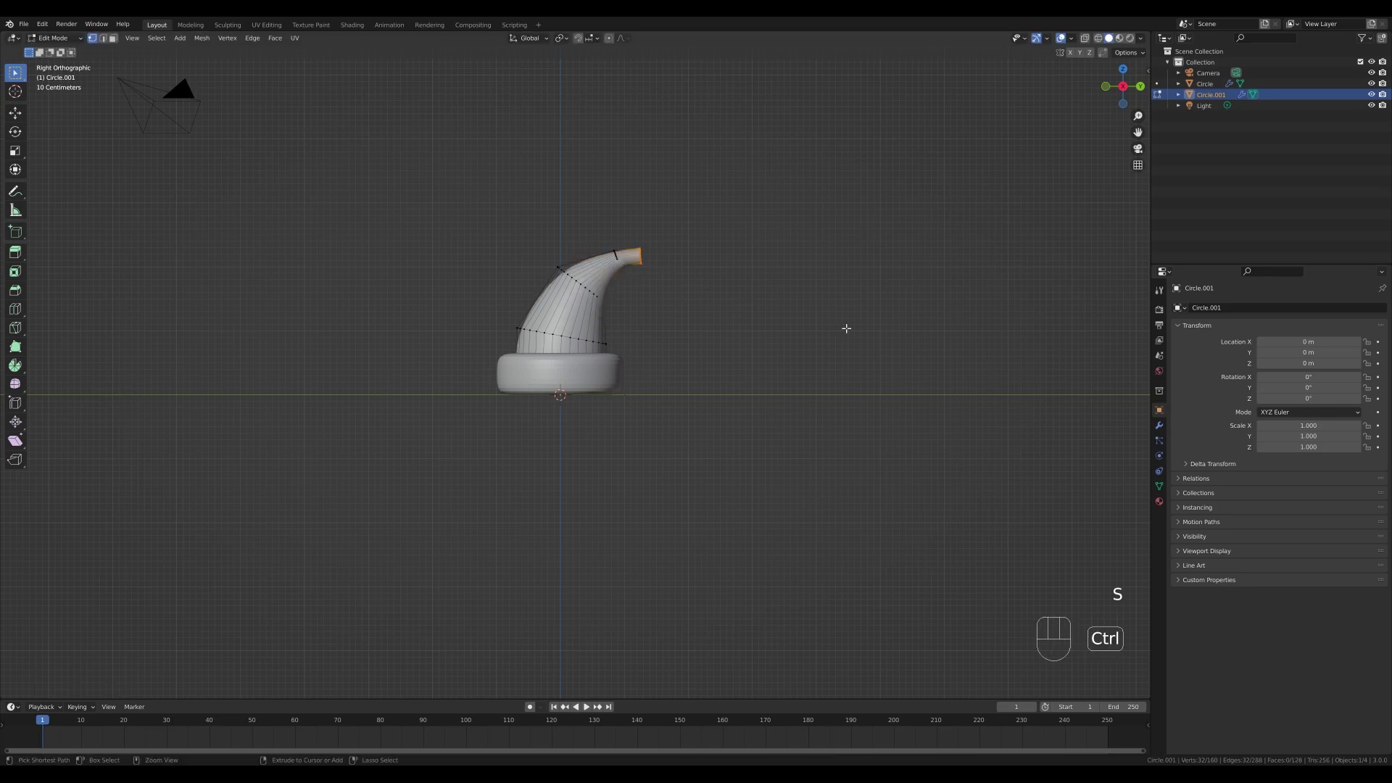
key("s")
left_click(716, 294)
key("Tab")
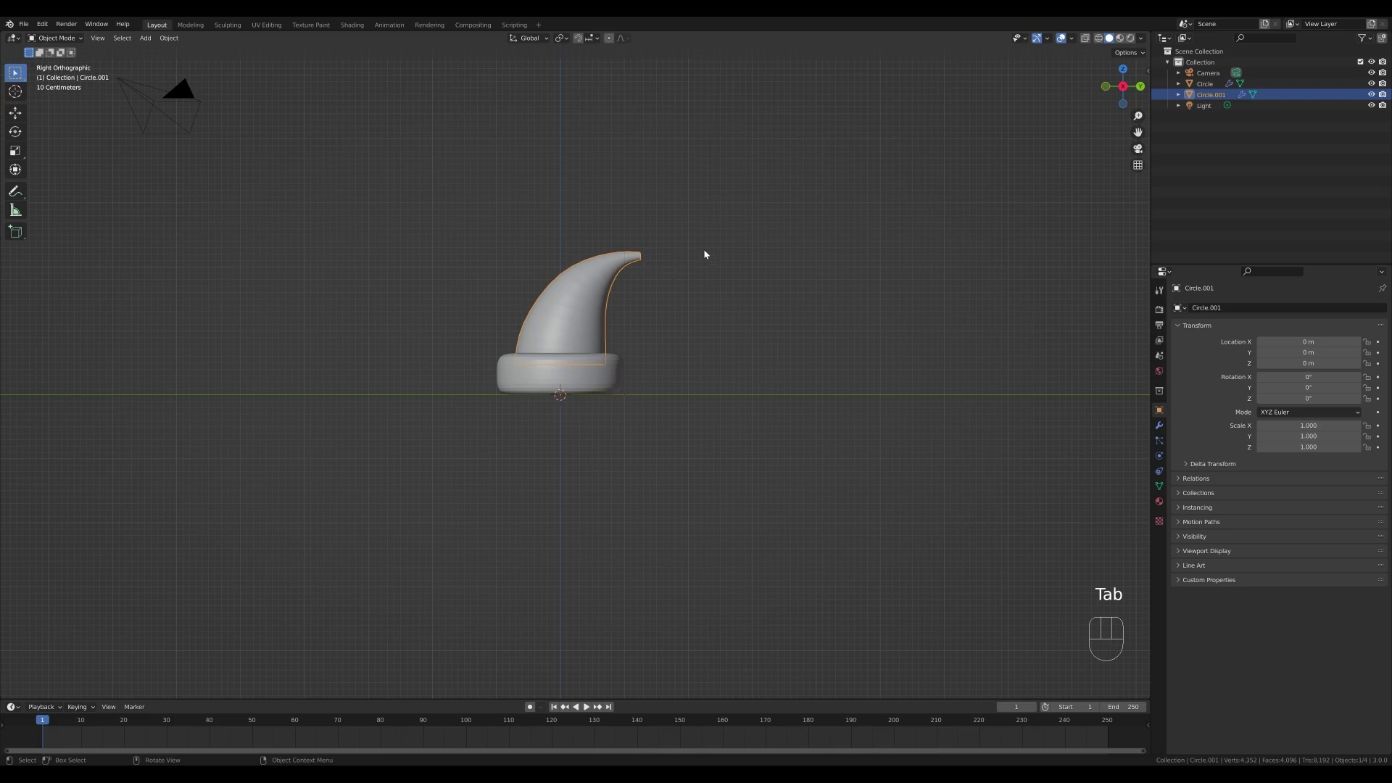
Snap the 3D cursor to the selected end loop at the hat's tip
middle_click_drag(705, 254, 706, 270)
key("Tab")
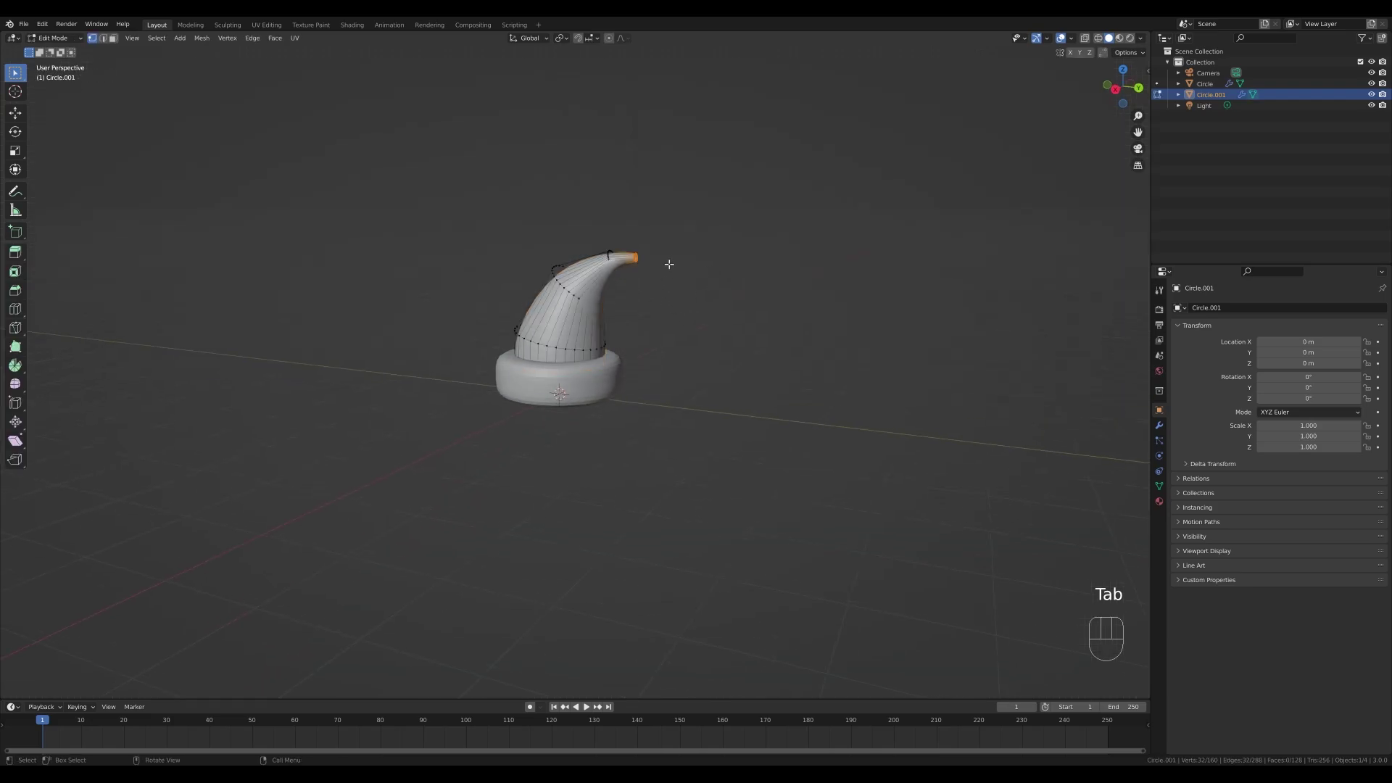
key("shift+s")
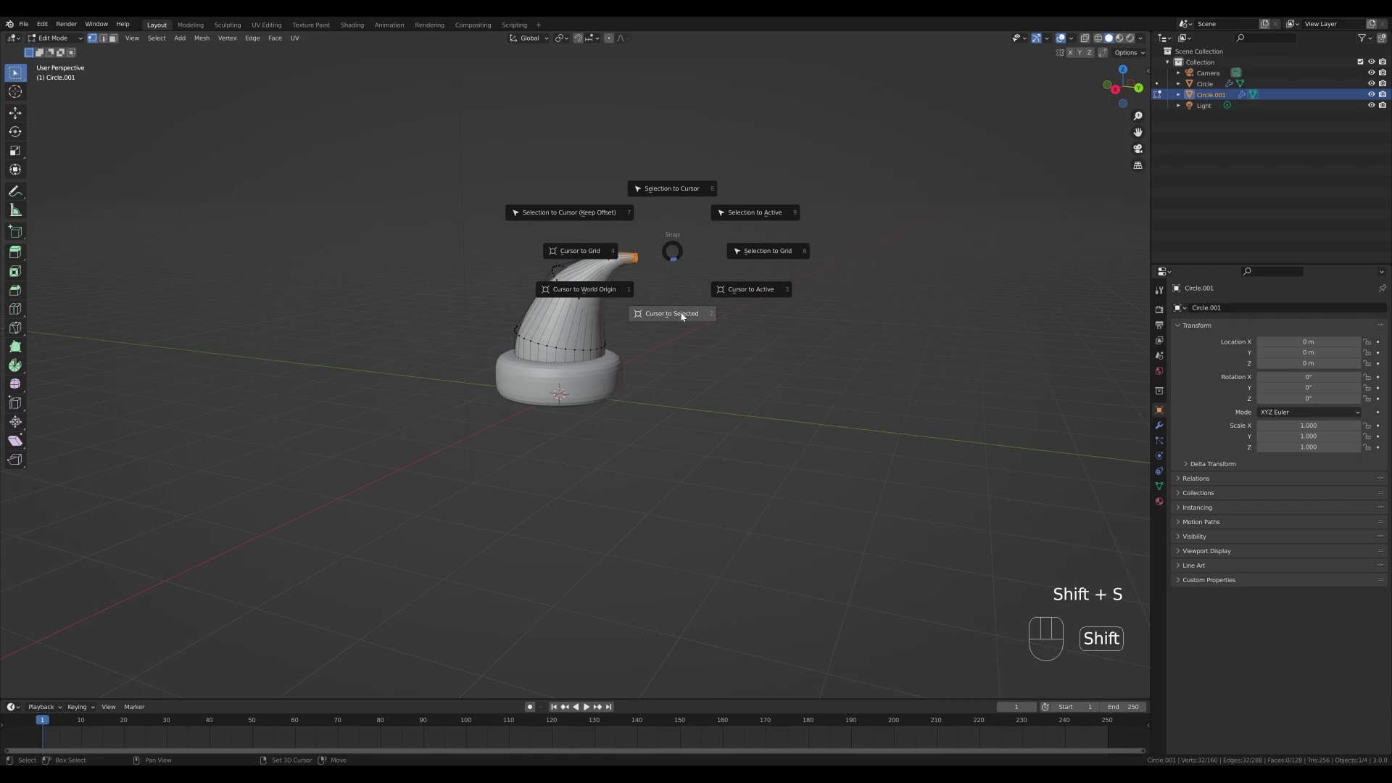
left_click(681, 316)
Add a Round Cube mesh in Object Mode at the hat's tip, using the Quadsphere preset
key("Tab")
key("shift+a")
mouse_move(685, 274)
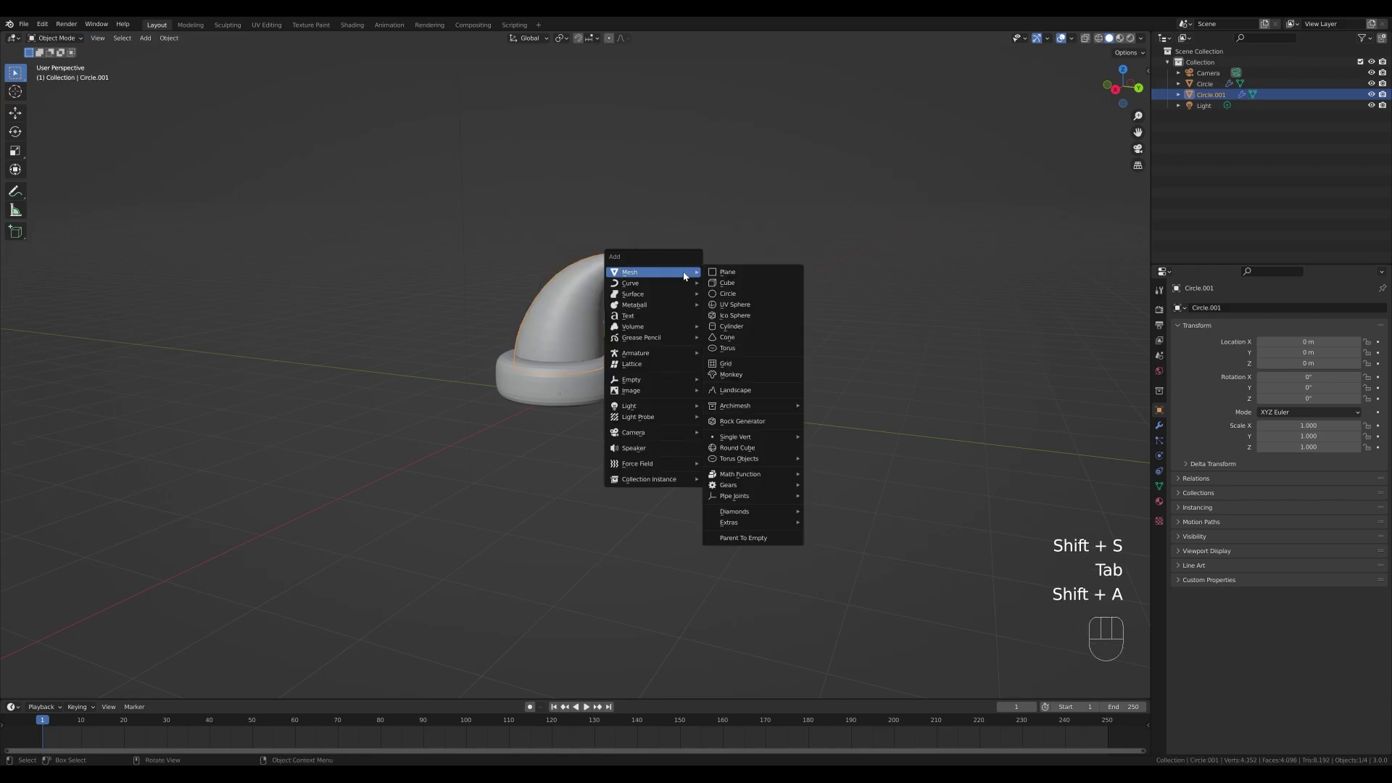
key("shift+a")
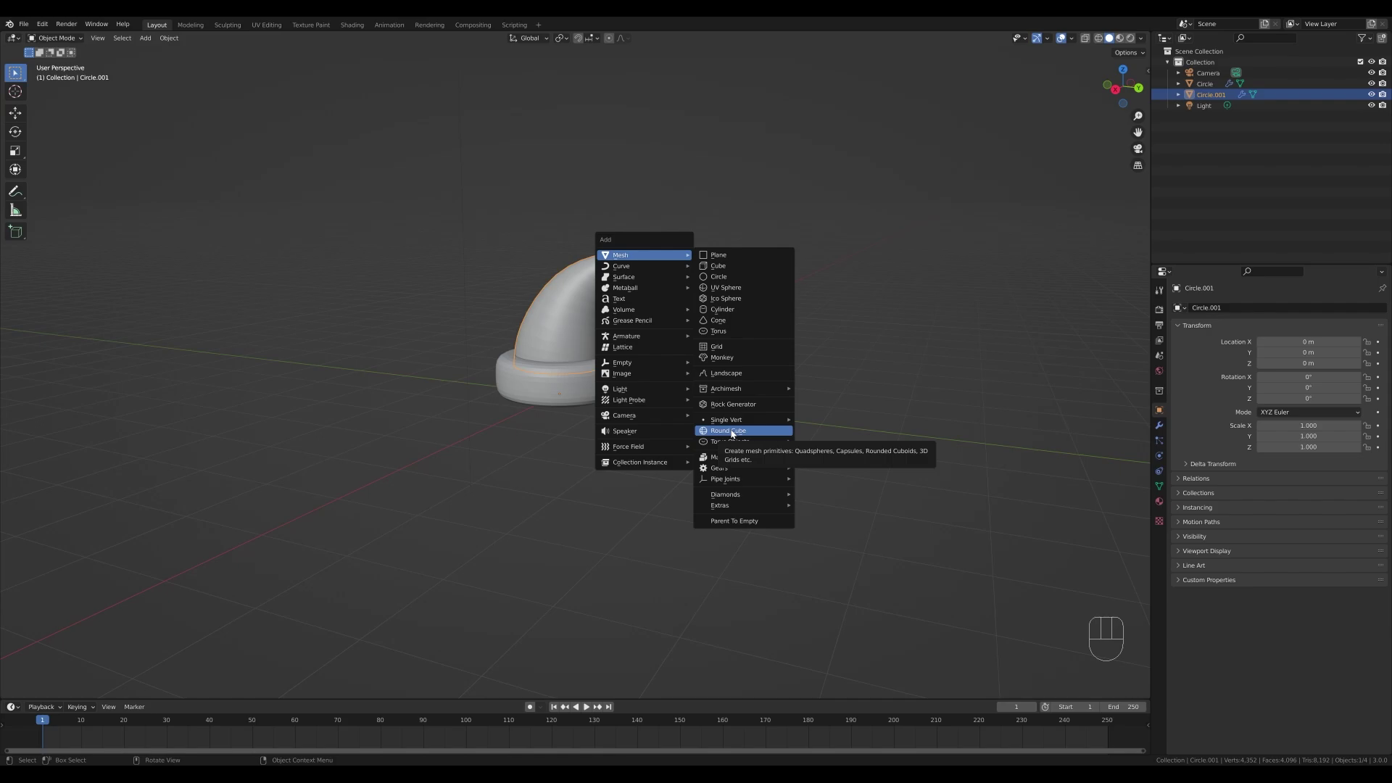
left_click(729, 430)
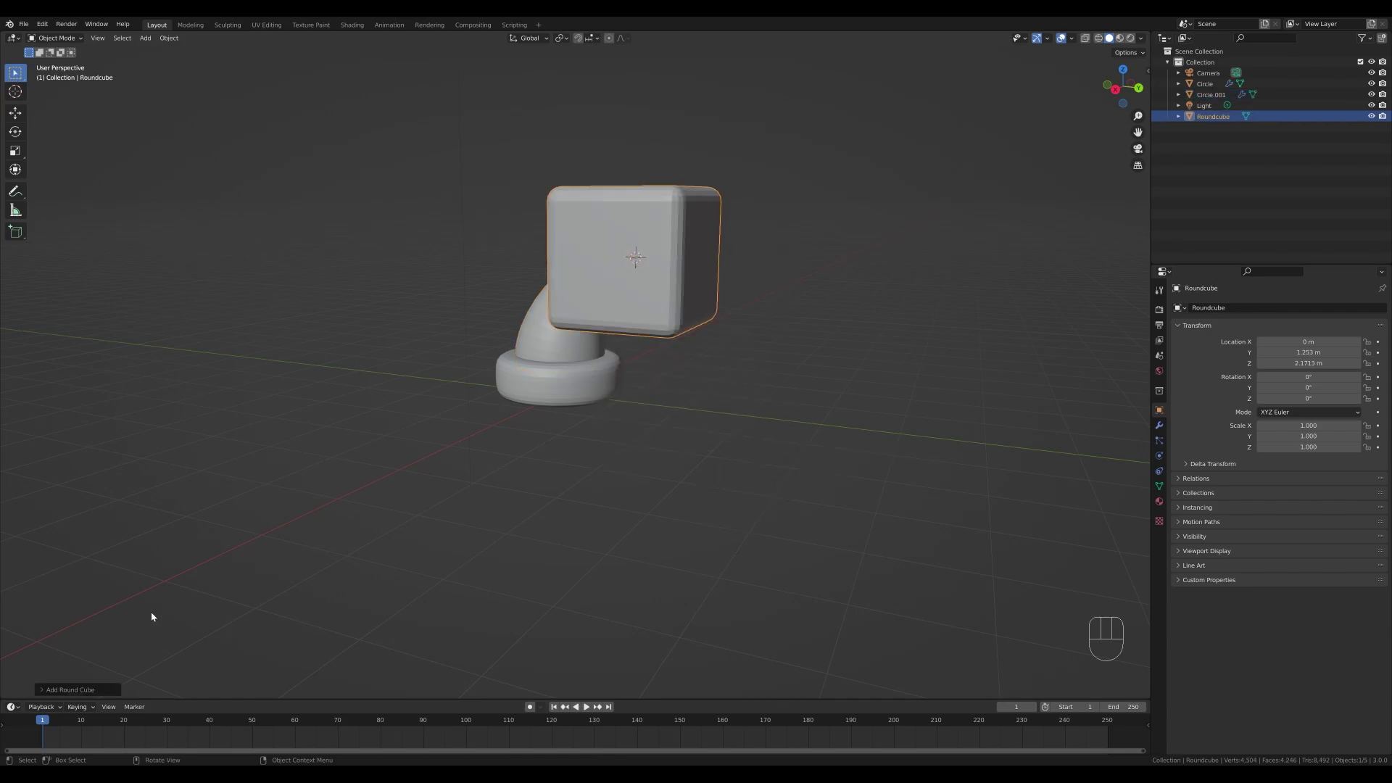
left_click(74, 689)
left_click(74, 418)
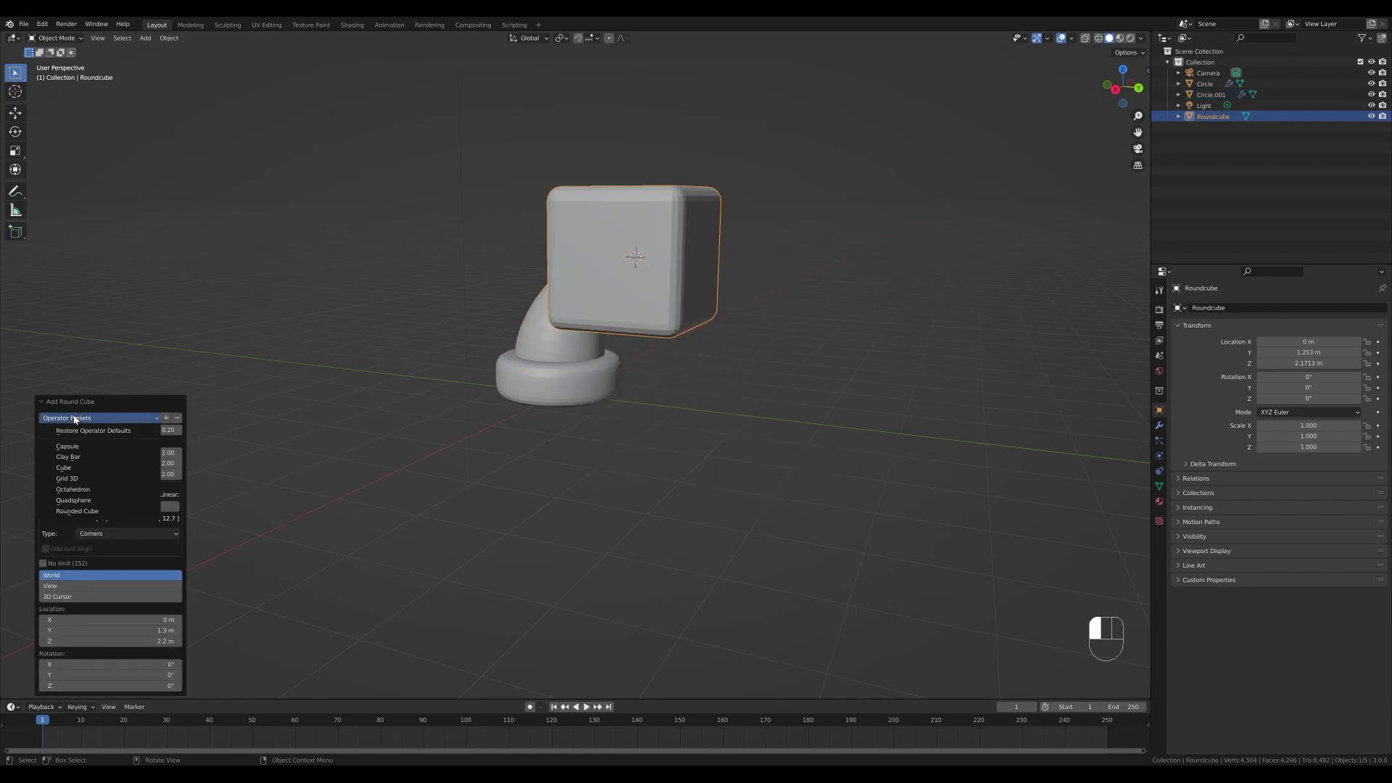
left_click(74, 500)
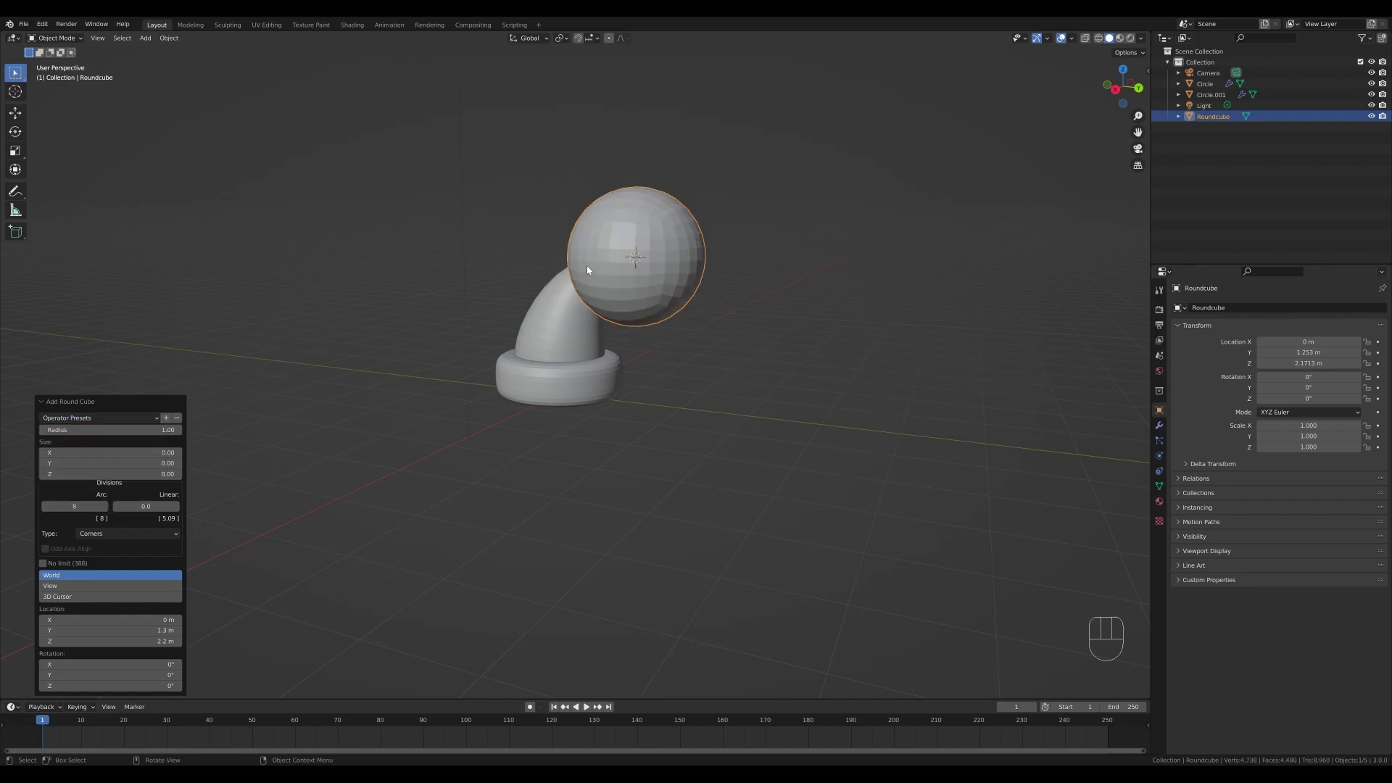
Reduce the quadsphere's arc divisions to 4
left_click(44, 506)
left_click(45, 506)
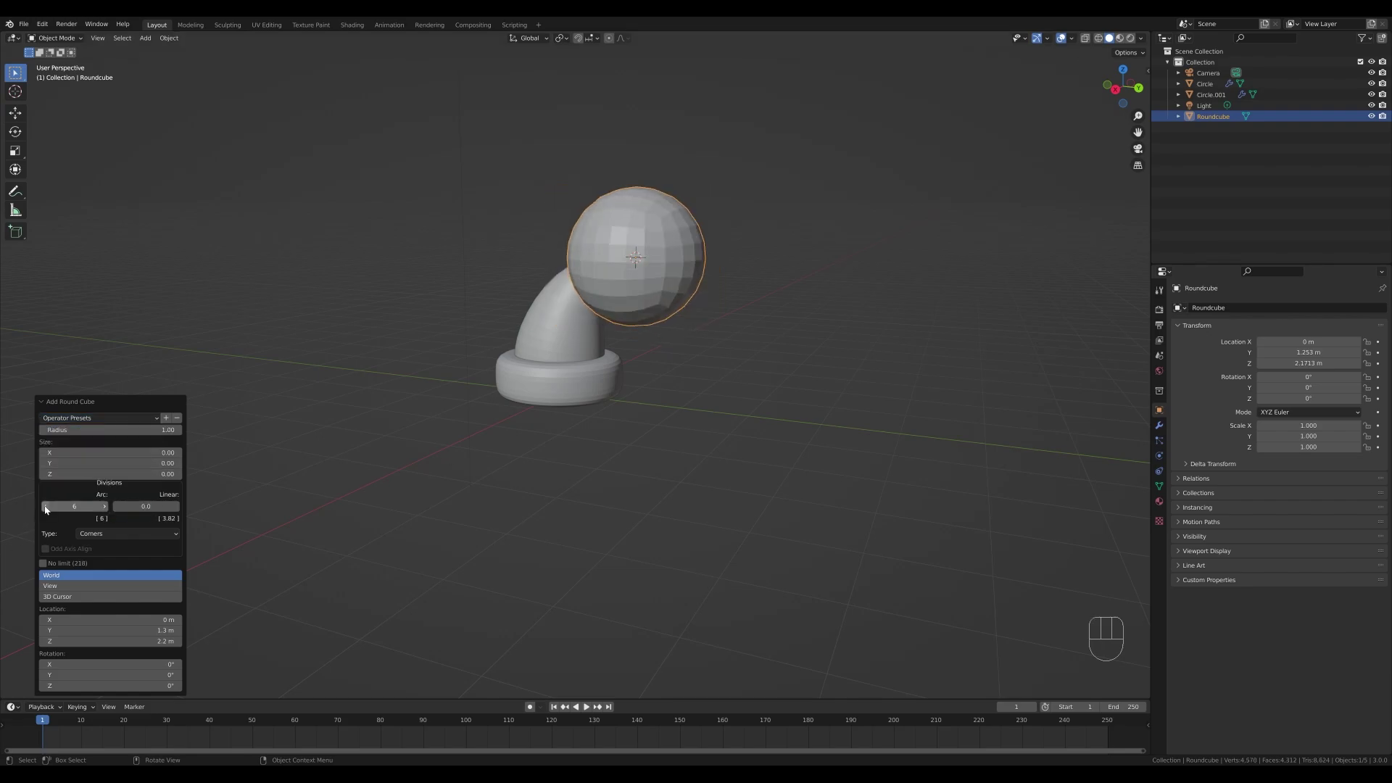
left_click(45, 506)
left_click(45, 506)
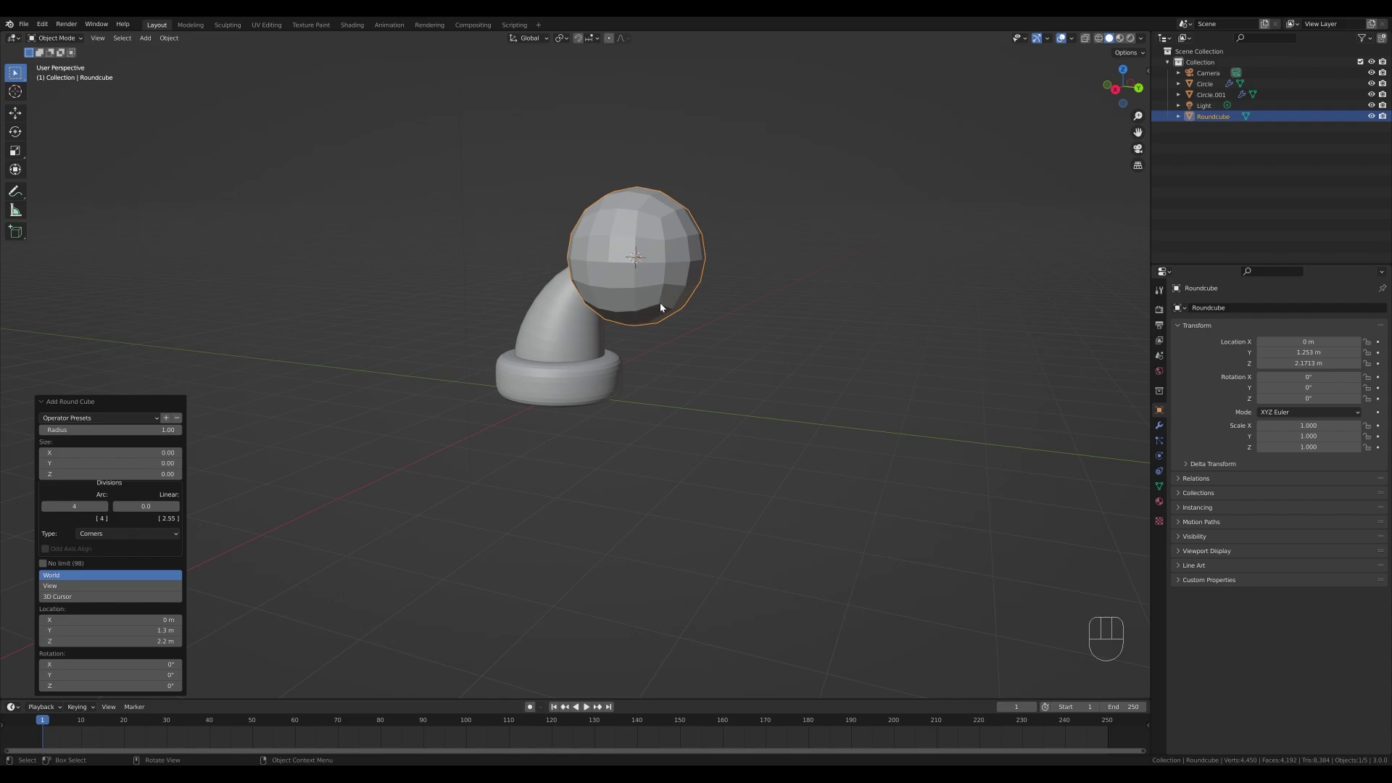
Scale the sphere's mesh to about 0.457 in Edit Mode to form the pom-pom, and return to Object Mode
middle_click_drag(660, 307, 800, 263)
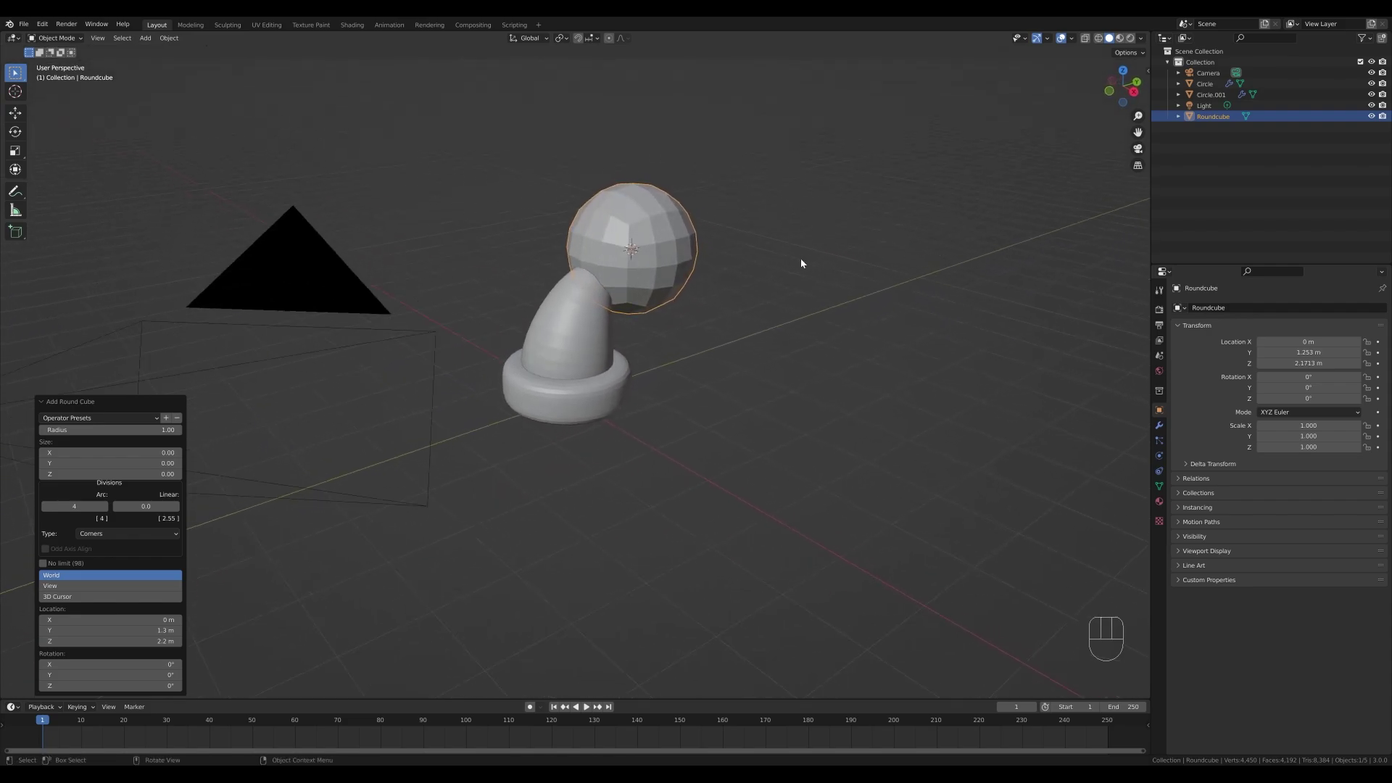
key("Tab")
key("s")
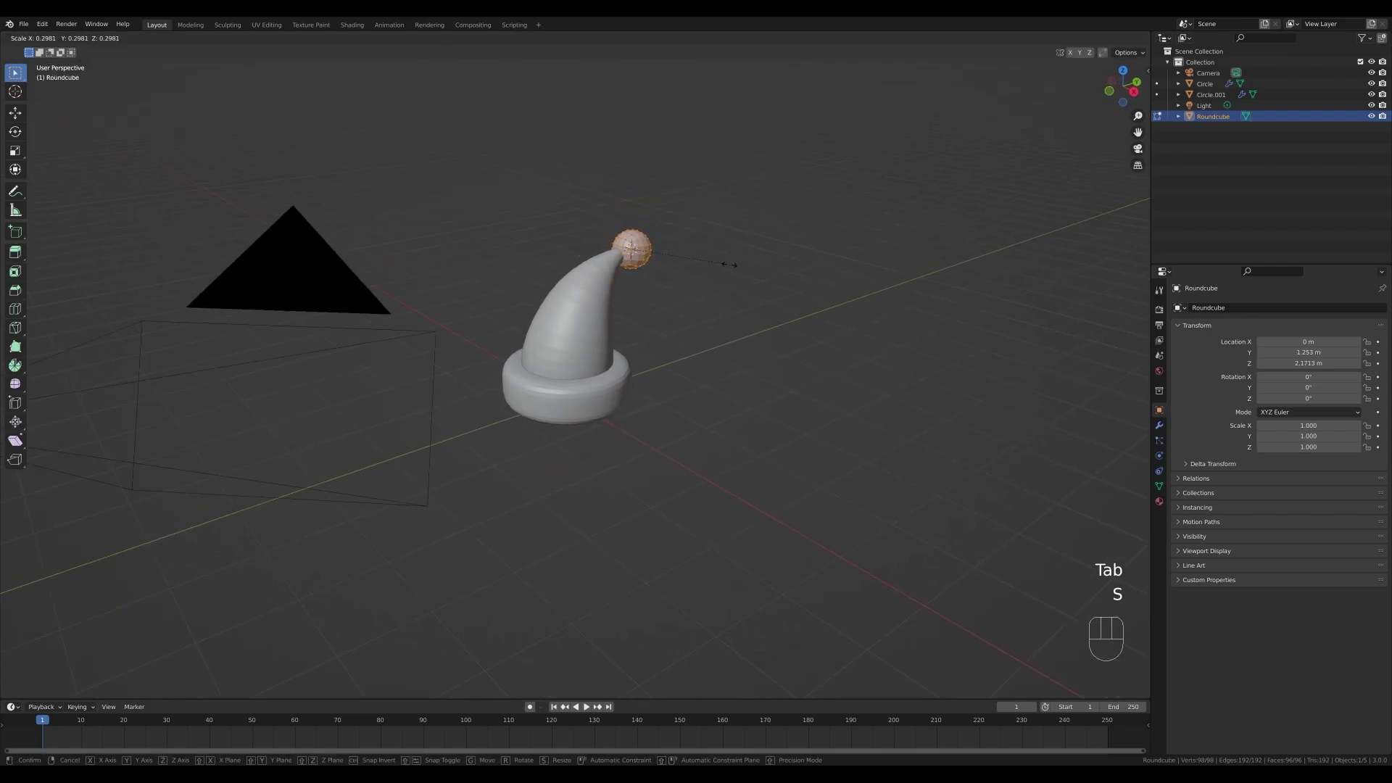
left_click(767, 282)
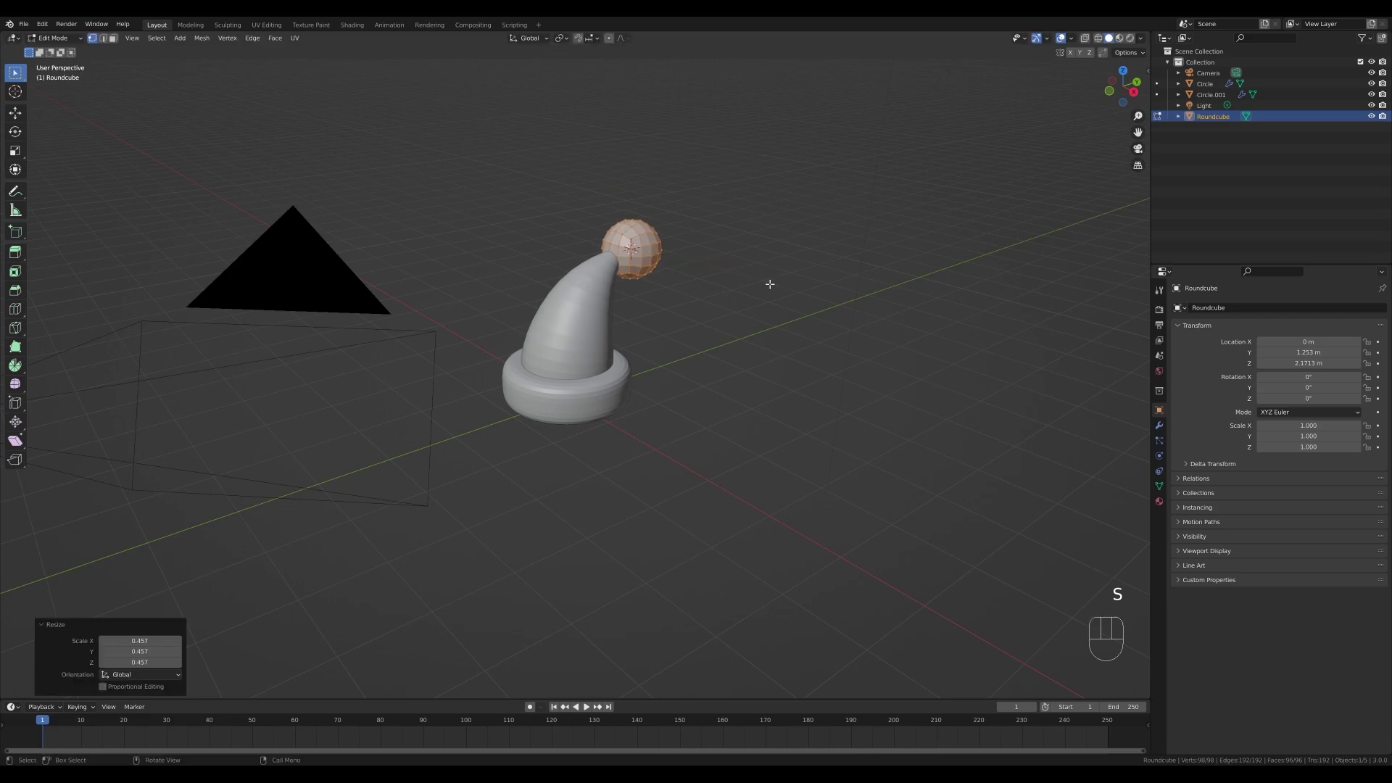
middle_click_drag(767, 283, 688, 347)
key("Tab")
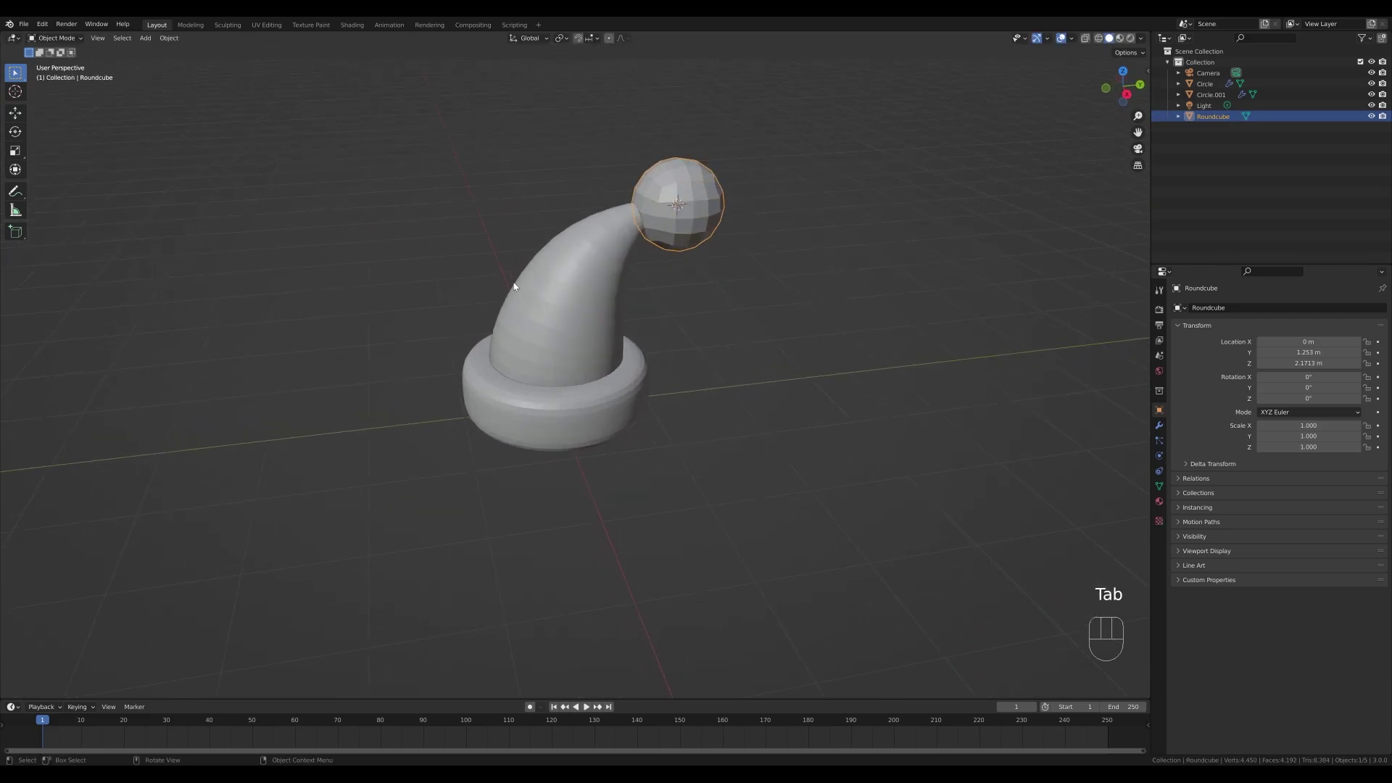
Apply smooth shading to the hat's curved body
left_click(568, 315)
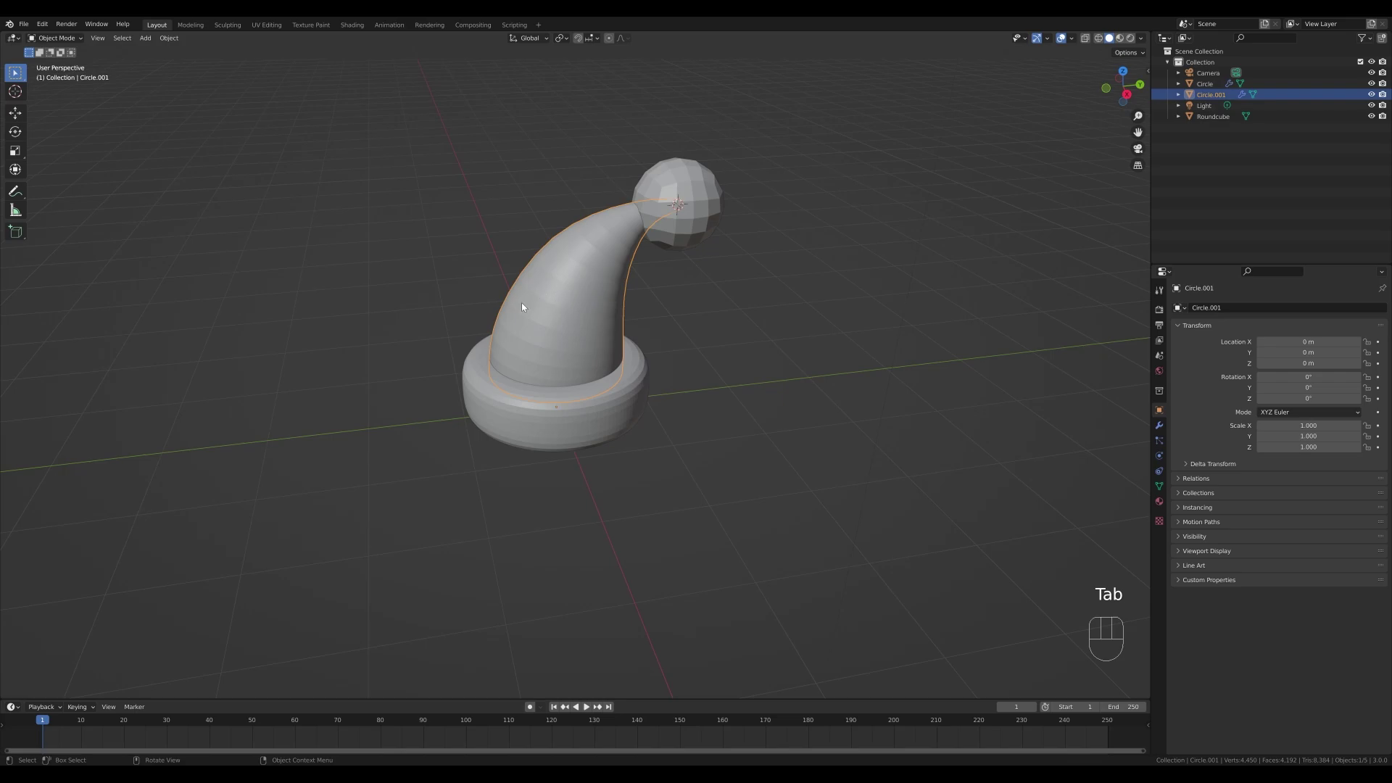
right_click(554, 315)
left_click(506, 313)
Add a centred loop cut around the middle of the hat's body and move it about -0.035 m along Y in the right view
key("Tab")
middle_click_drag(572, 325, 620, 312)
key("ctrl+r")
left_click(590, 290)
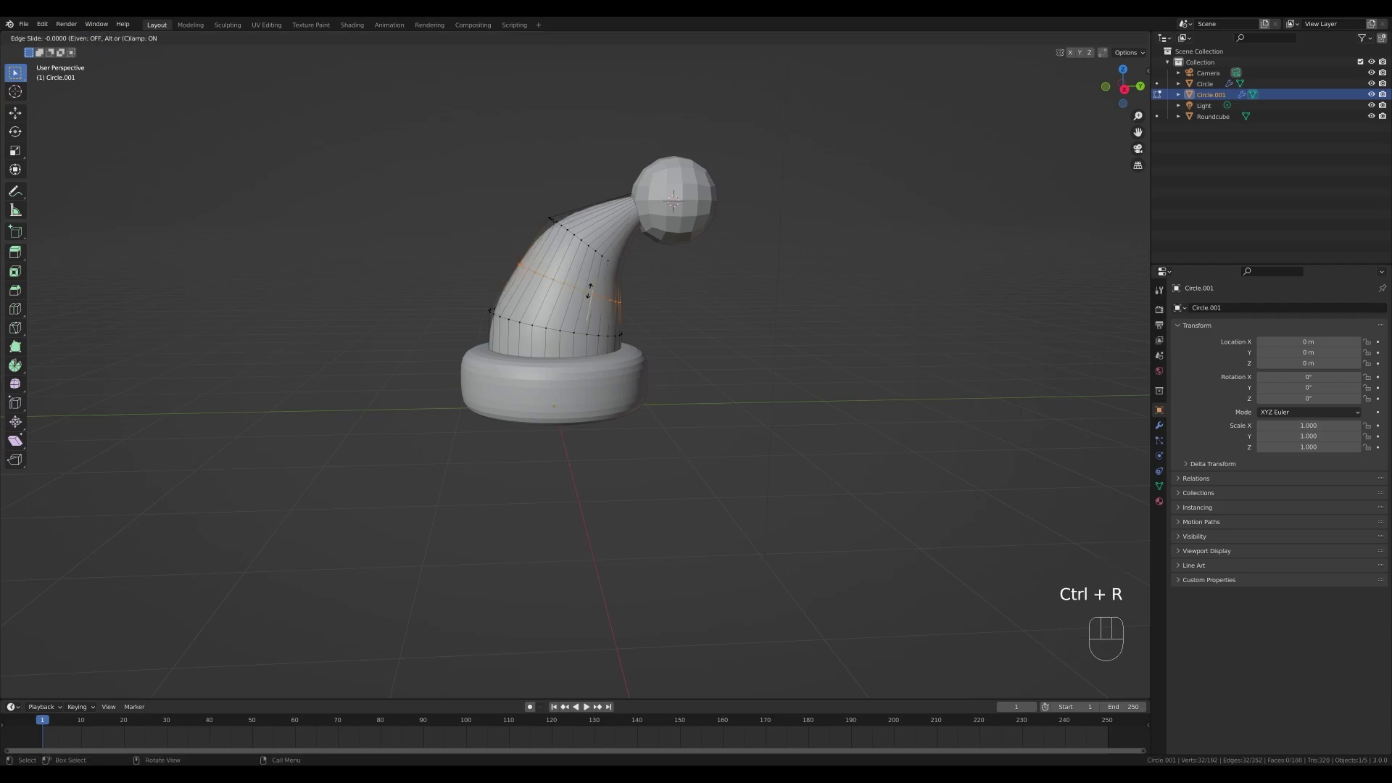
right_click(590, 290)
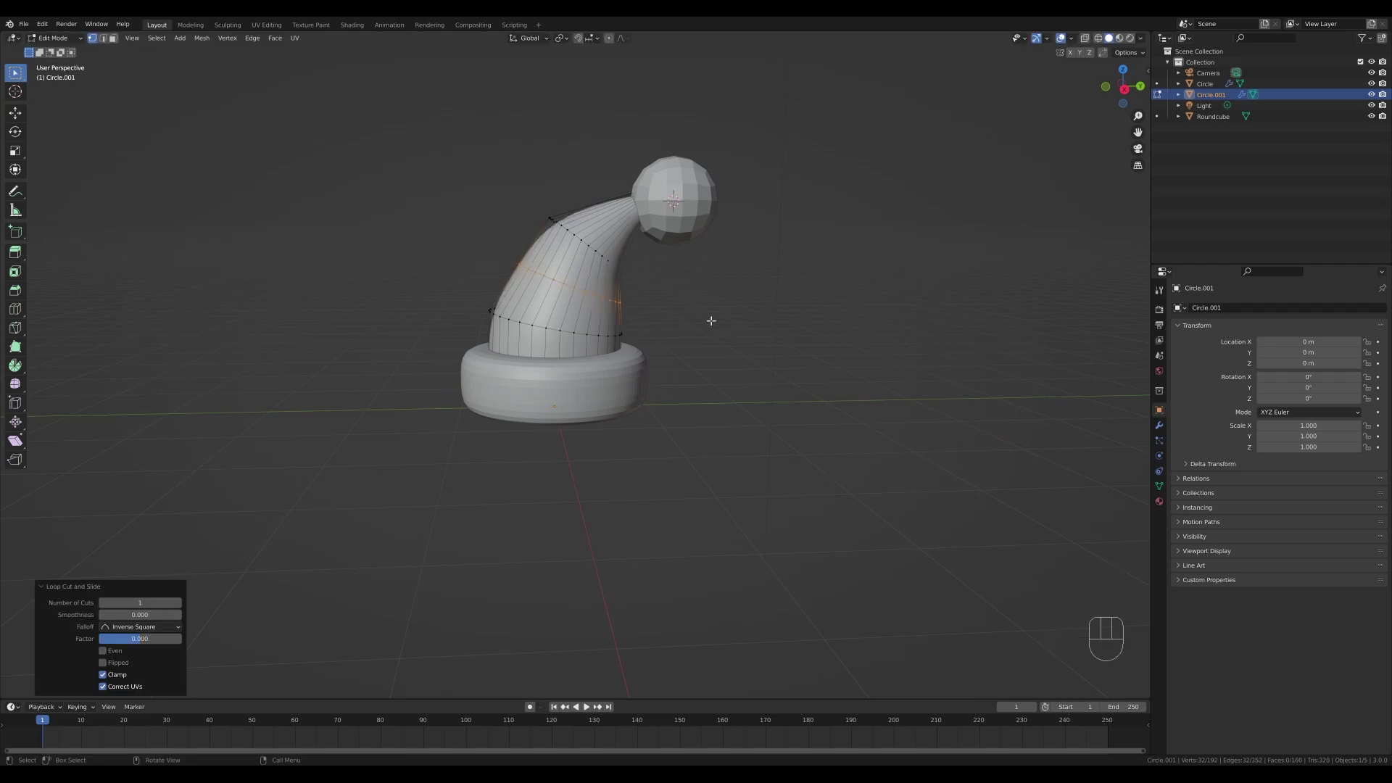
key("KP_3")
key("g")
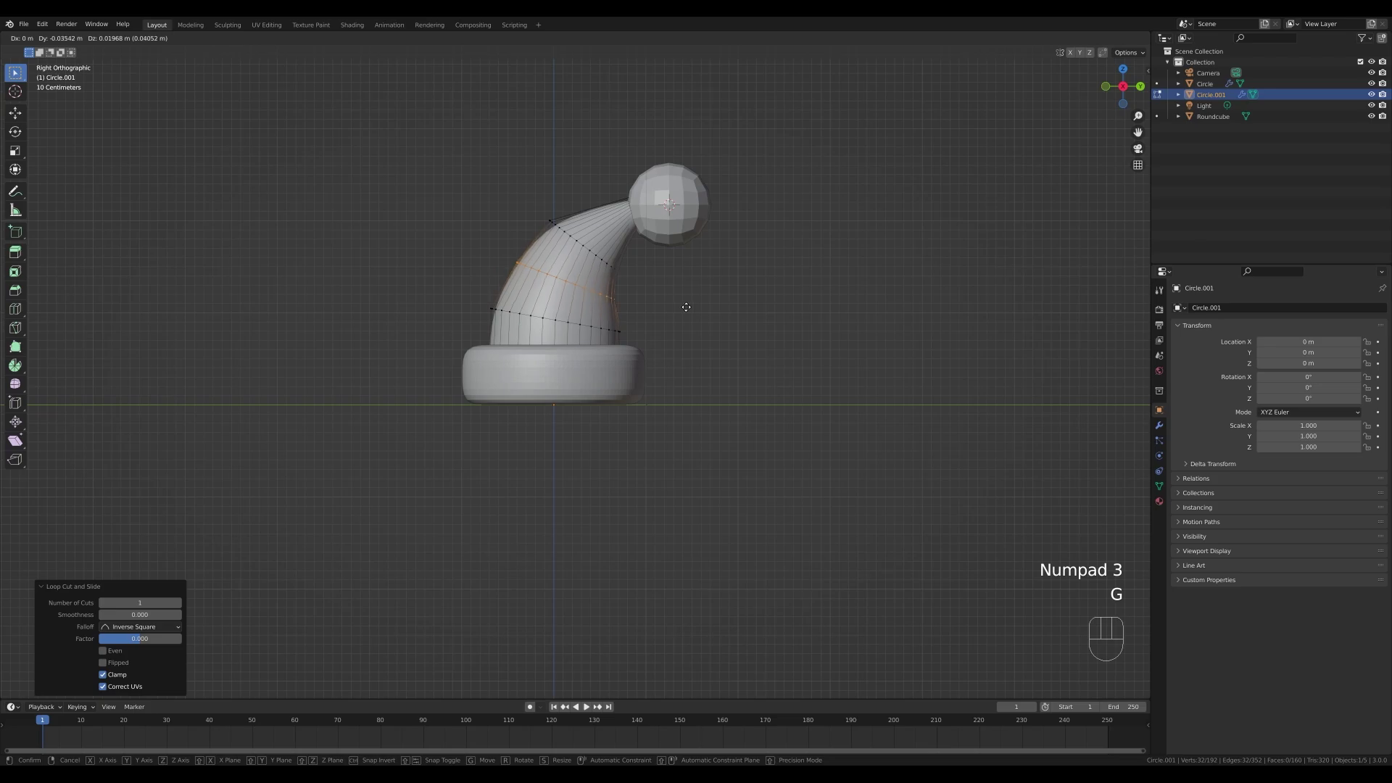
left_click(686, 308)
Add a loop cut in the body's section below, scale it to about 0.9 and move it about 0.02 m in Y and -0.07 m in Z
key("ctrl+r")
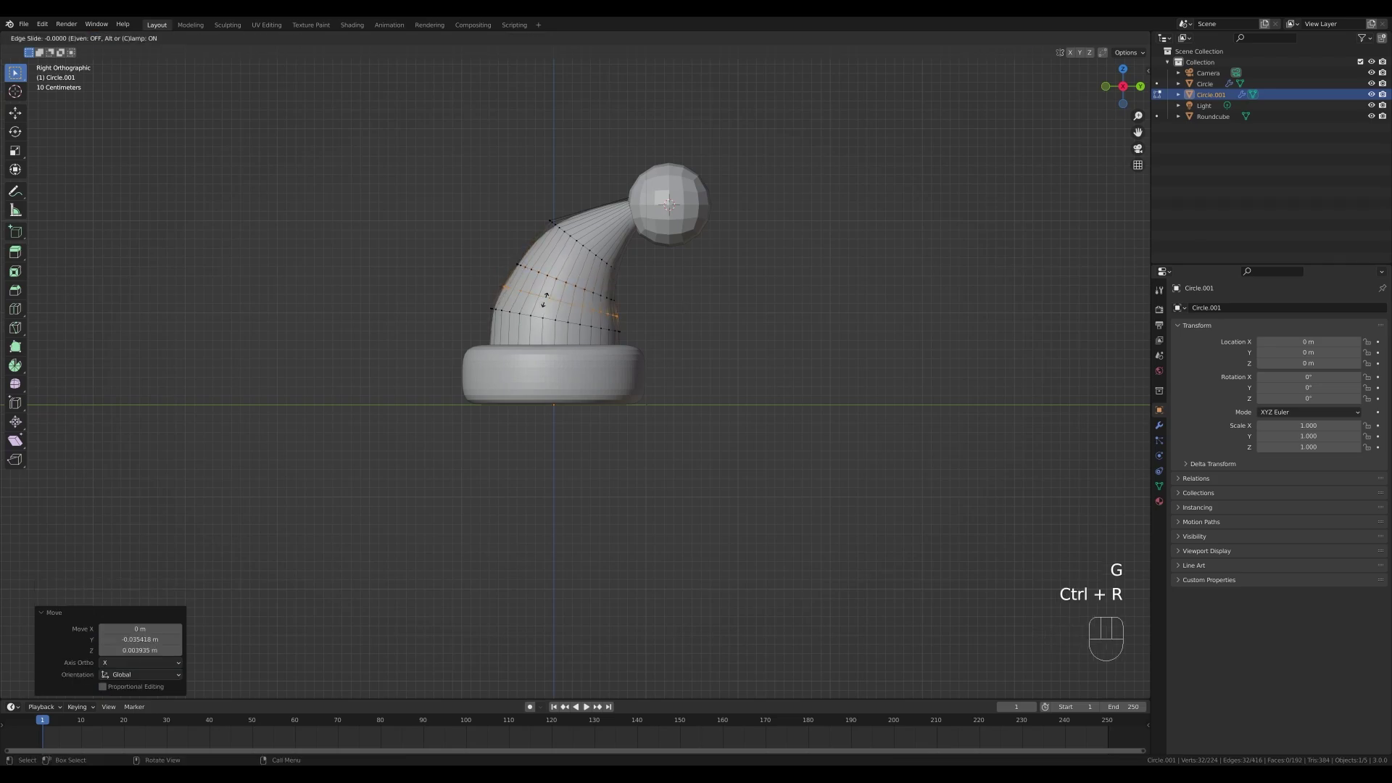
left_click(540, 298)
left_click(540, 299)
key("s")
left_click(711, 332)
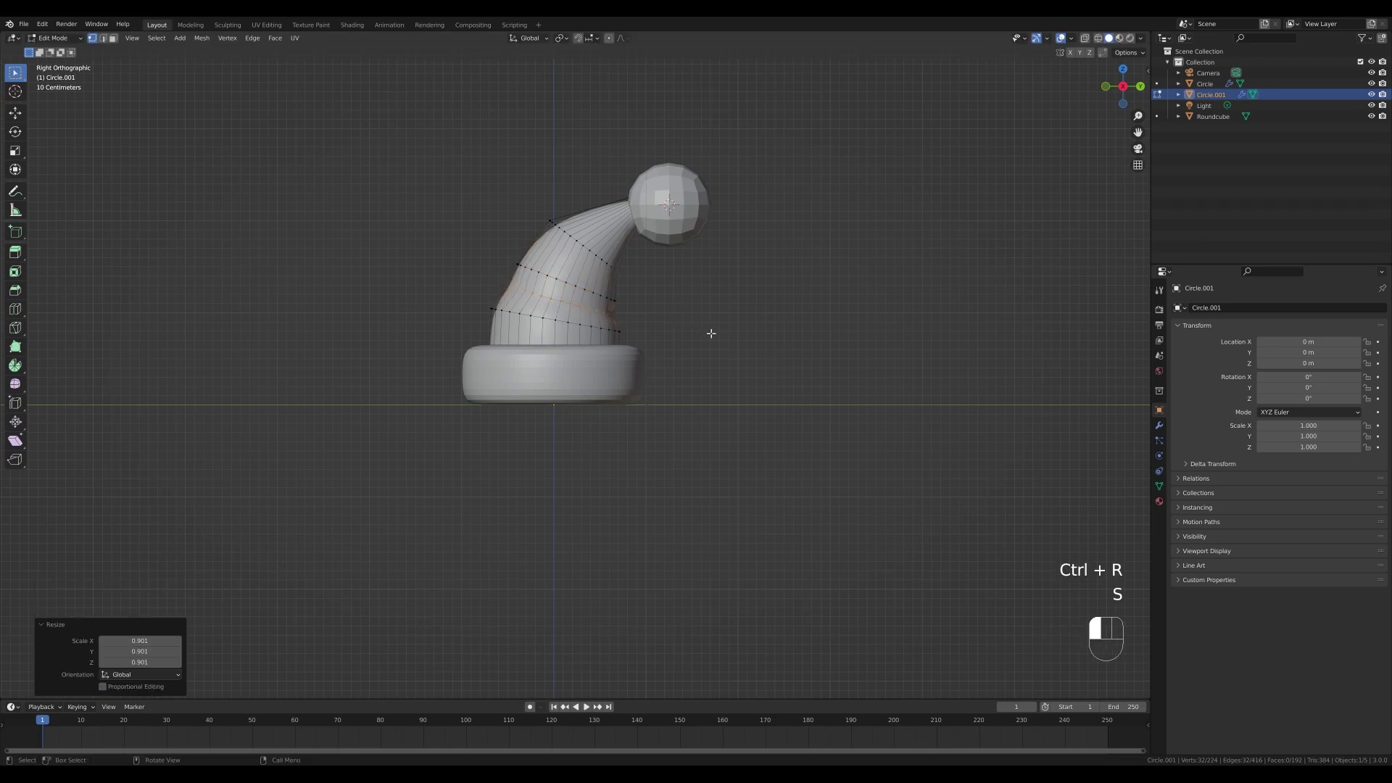
key("g")
key("z")
key("z")
left_click(715, 339)
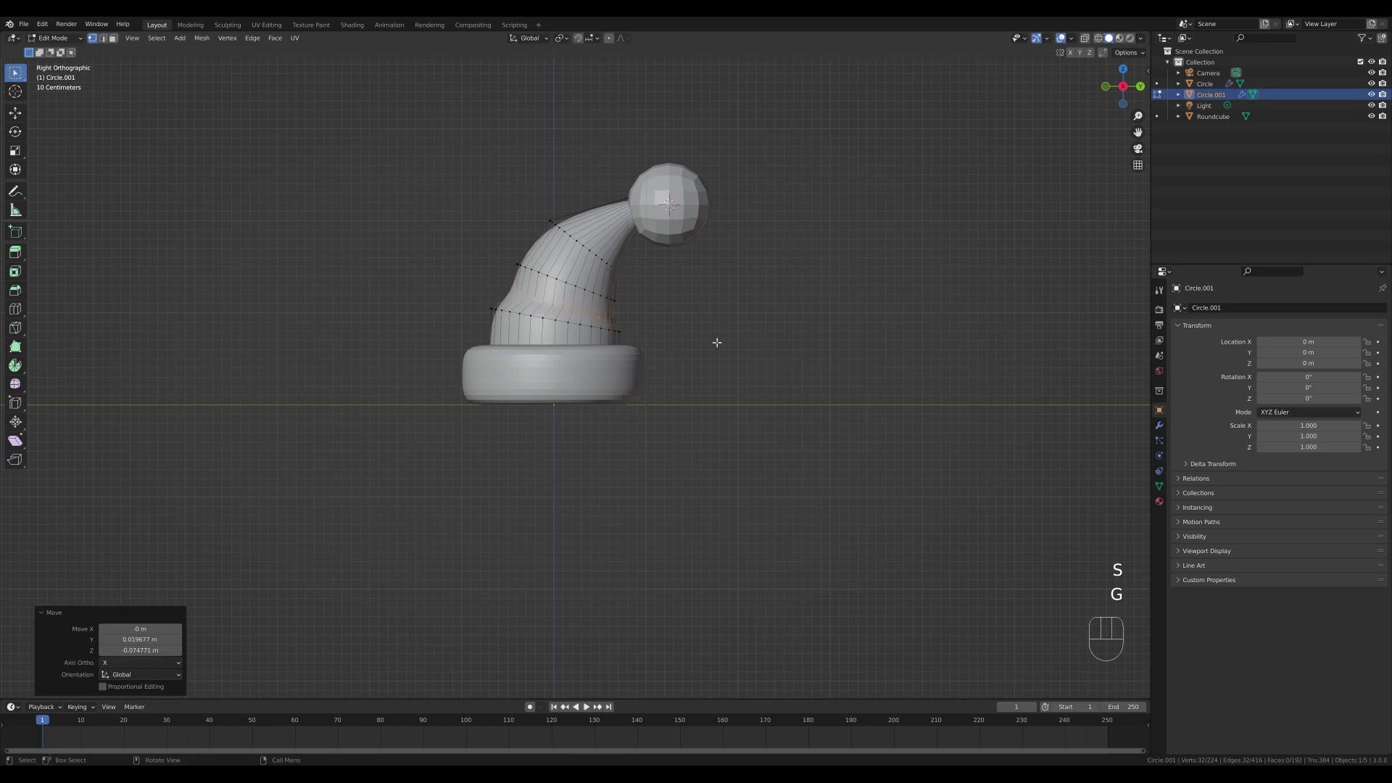
Add a centred loop cut around the body just above the brim and scale it up to about 1.06
key("Tab")
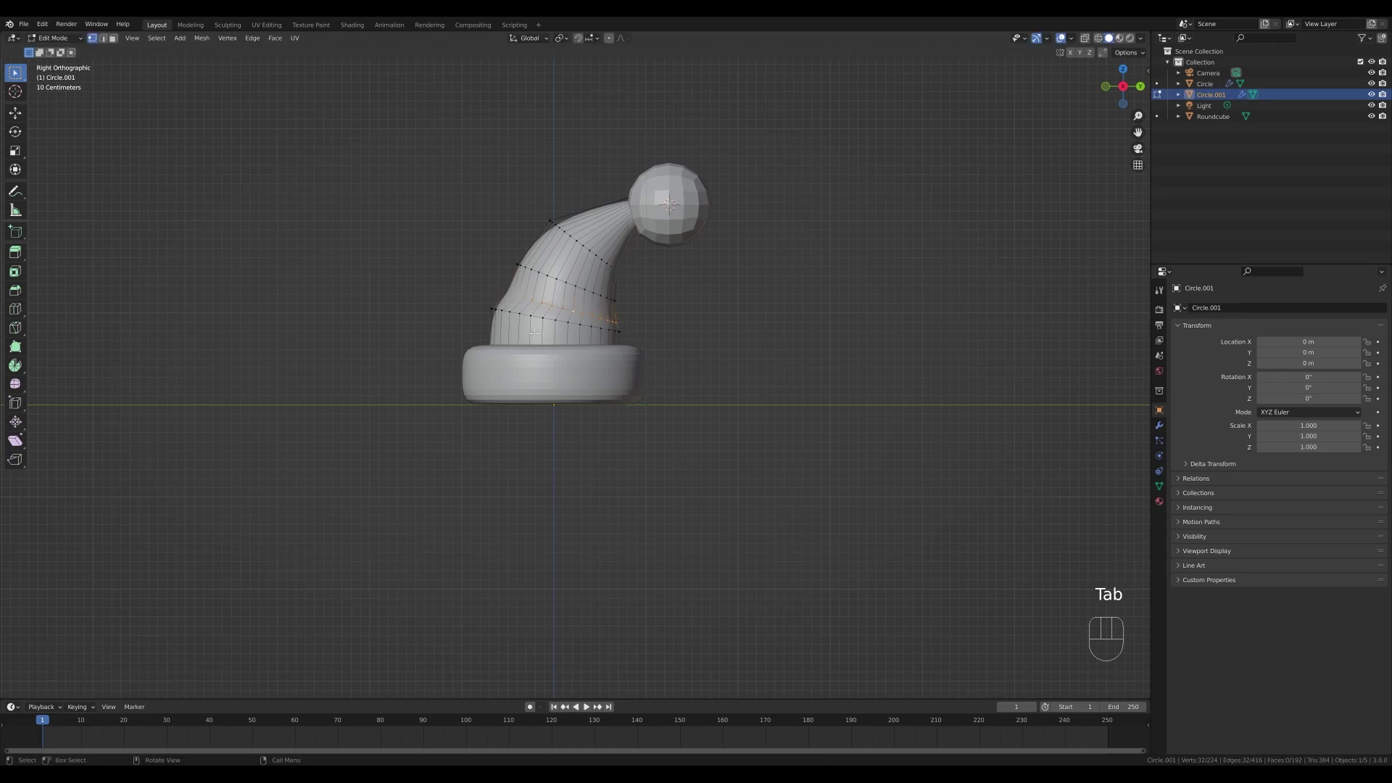
key("ctrl")
key("ctrl+r")
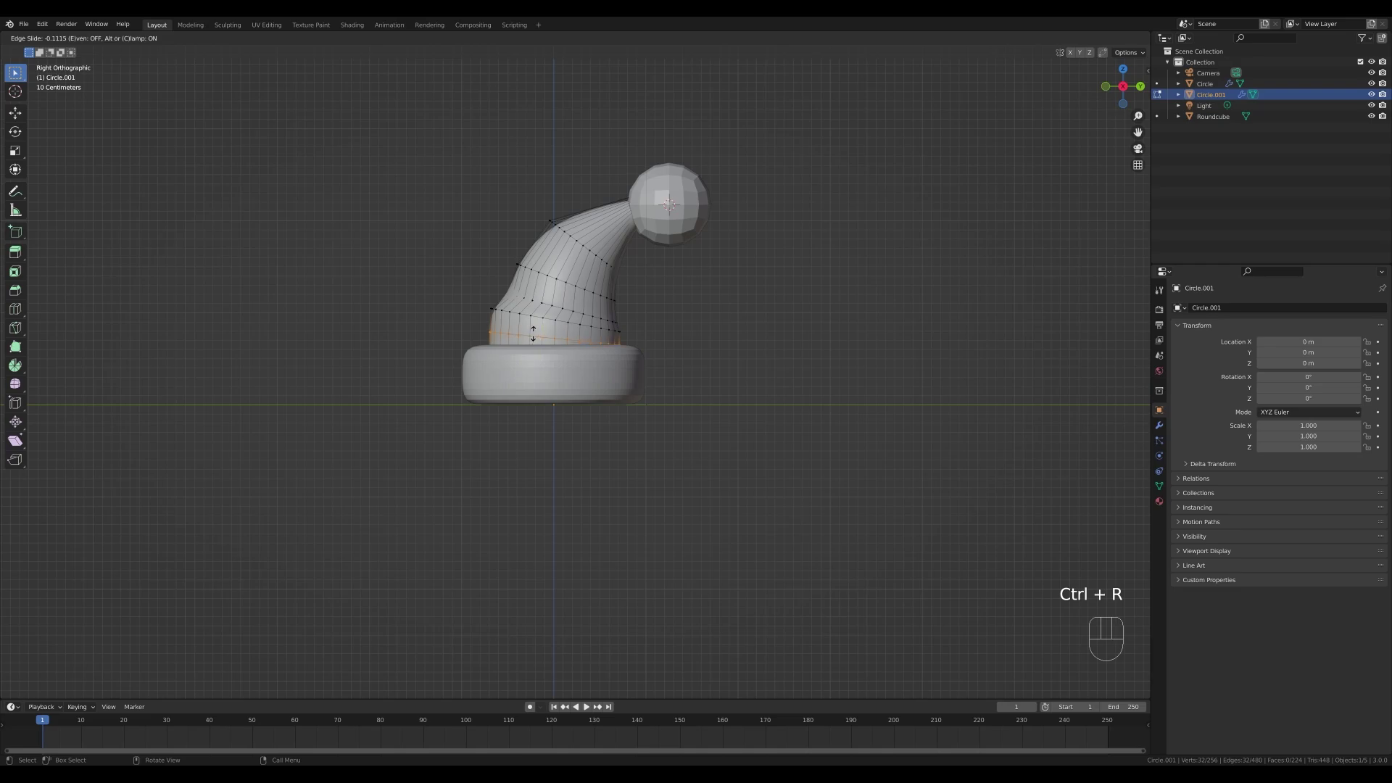
left_click(537, 335)
right_click(764, 366)
key("s")
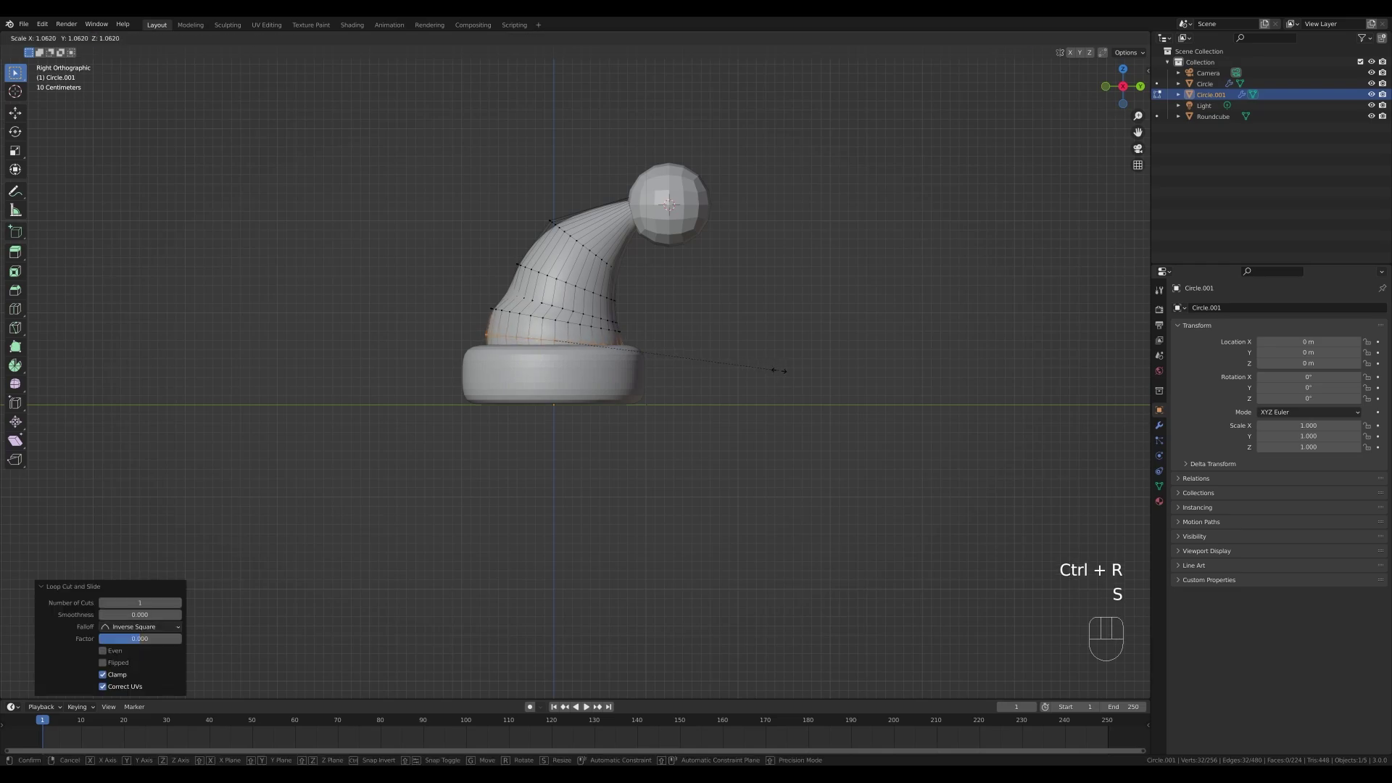
left_click(781, 370)
Bevel the edge loop at the hat's upper bend by about 0.17 m with one segment, and return to Object Mode
left_click(591, 210, "alt")
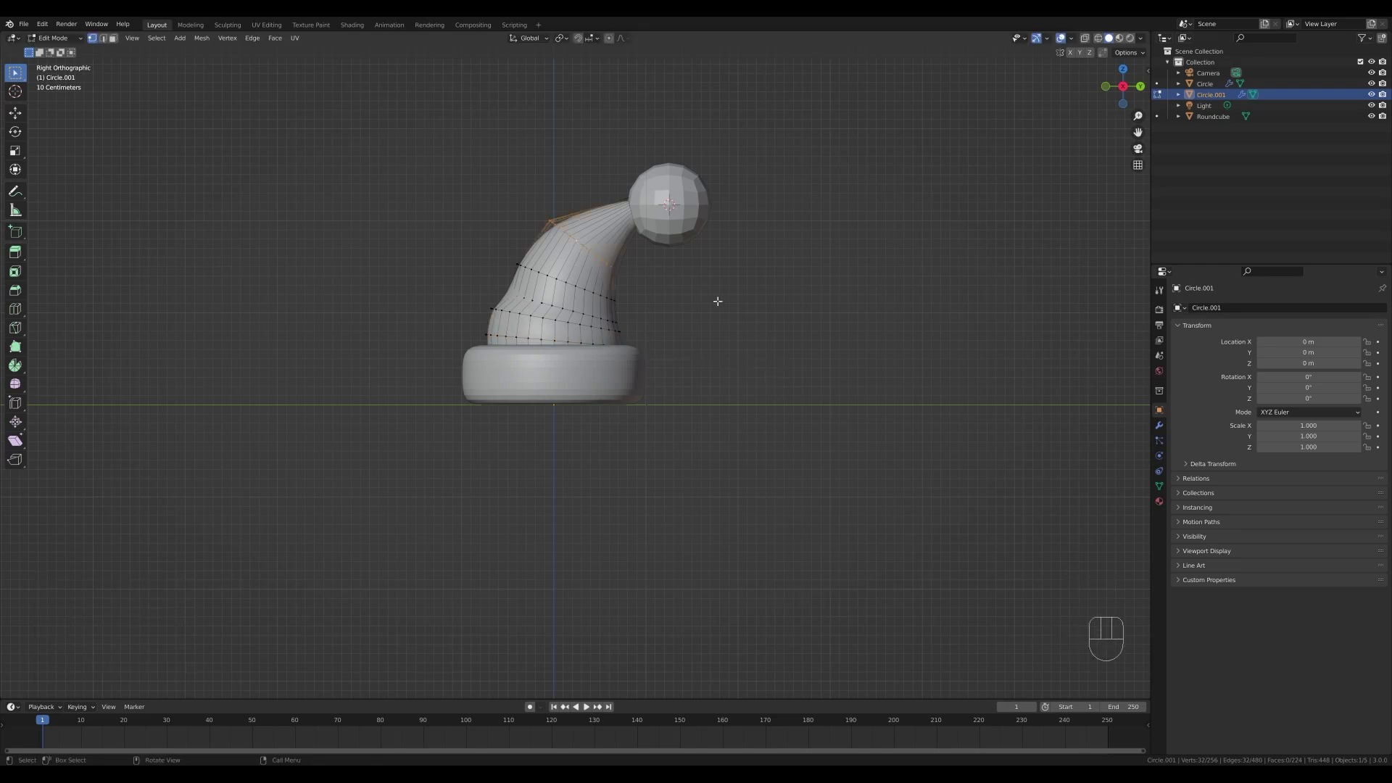
key("ctrl+b")
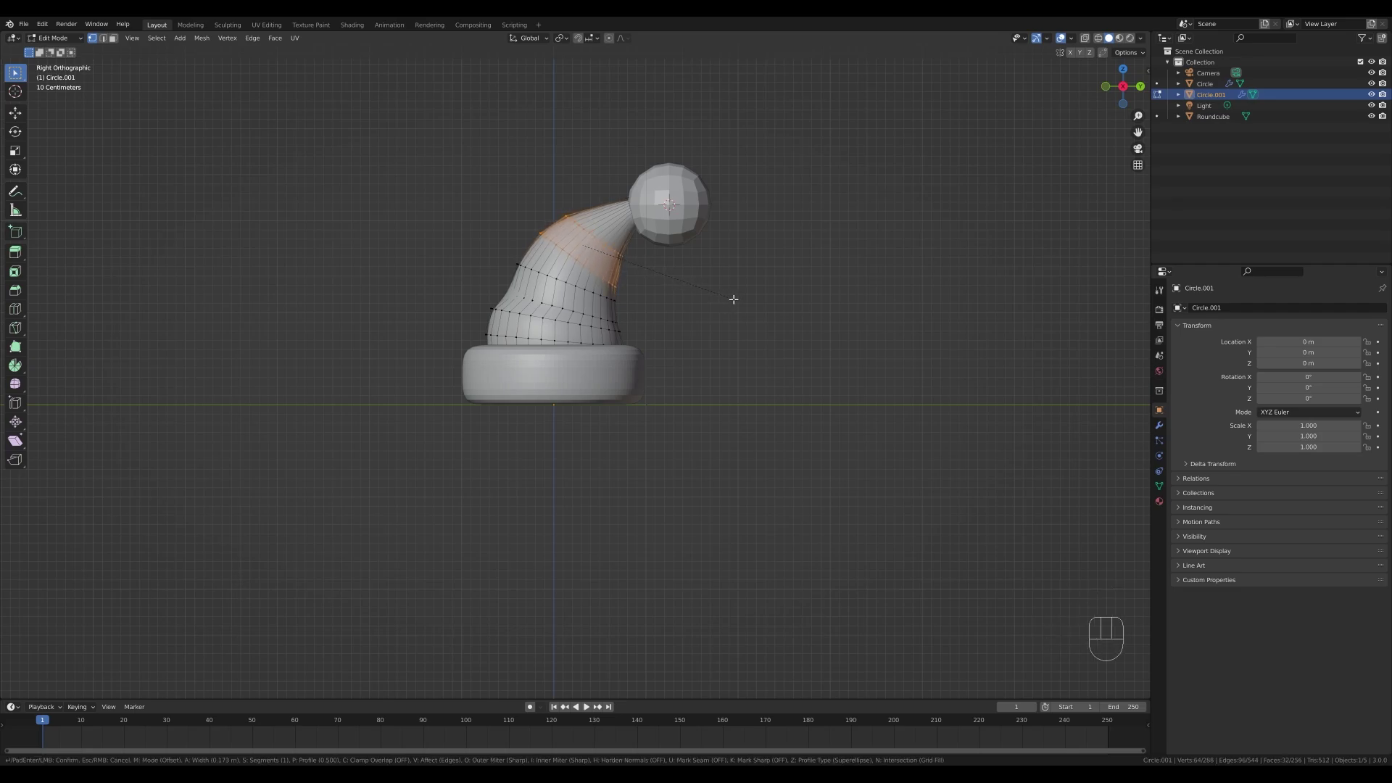
left_click(732, 299)
key("Tab")
middle_click_drag(653, 288, 675, 319)
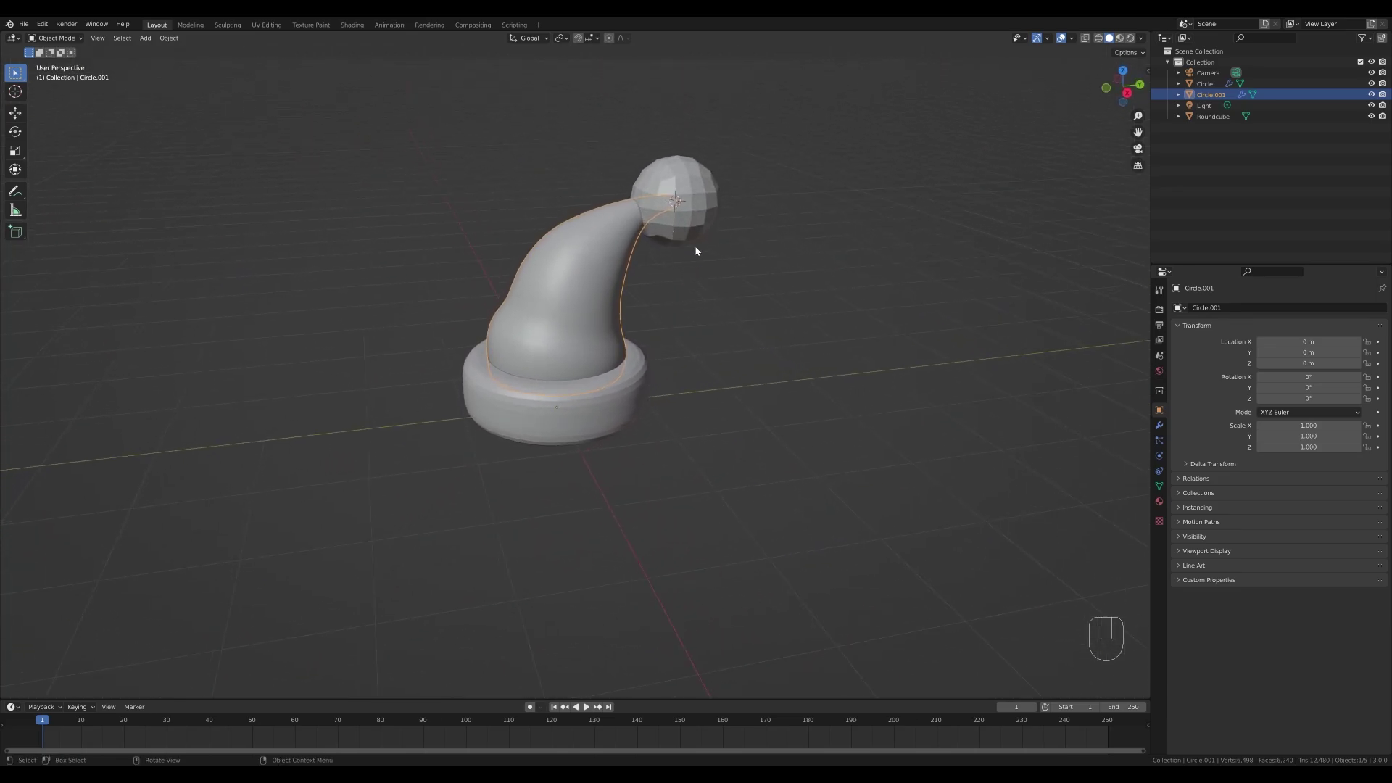
Apply smooth shading to the brim ring and the pom-pom
left_click(582, 431)
right_click(582, 432)
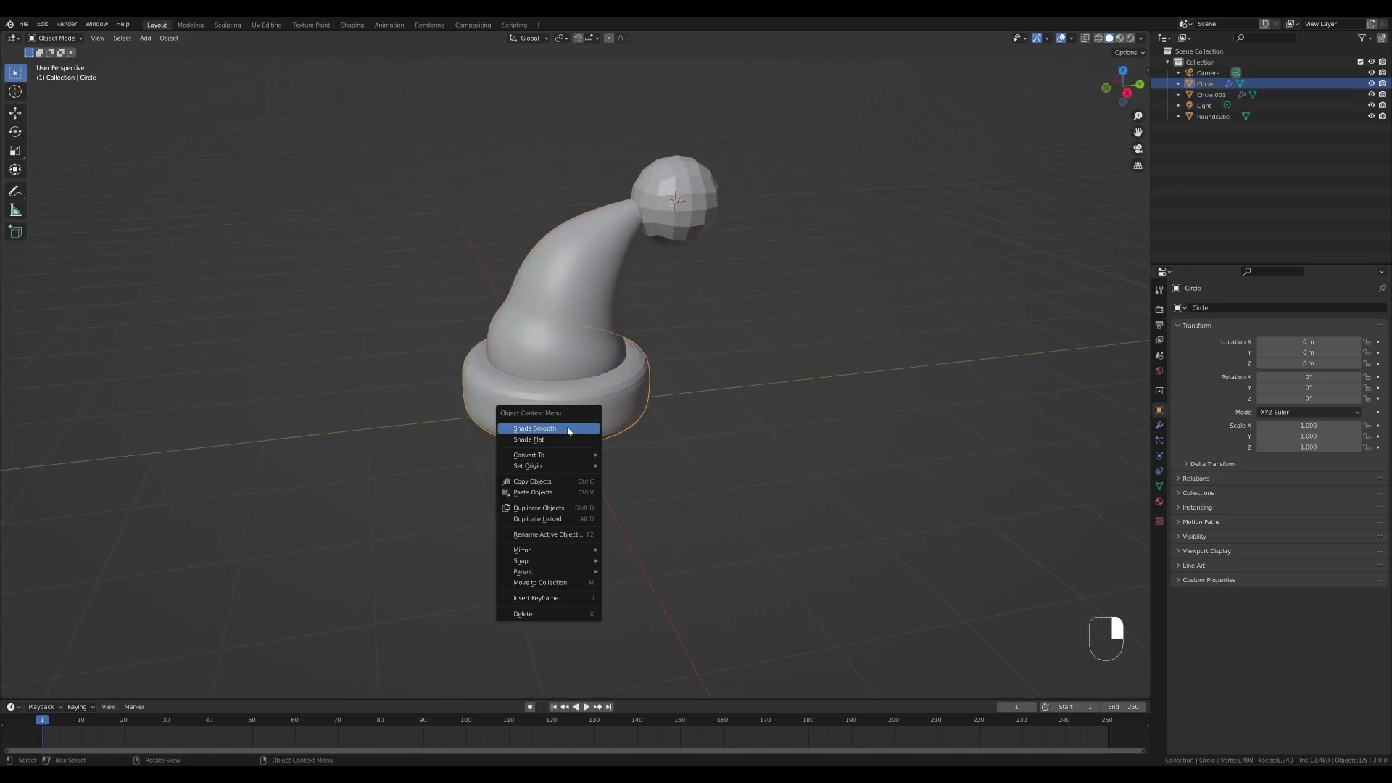
right_click(675, 184)
left_click(700, 200)
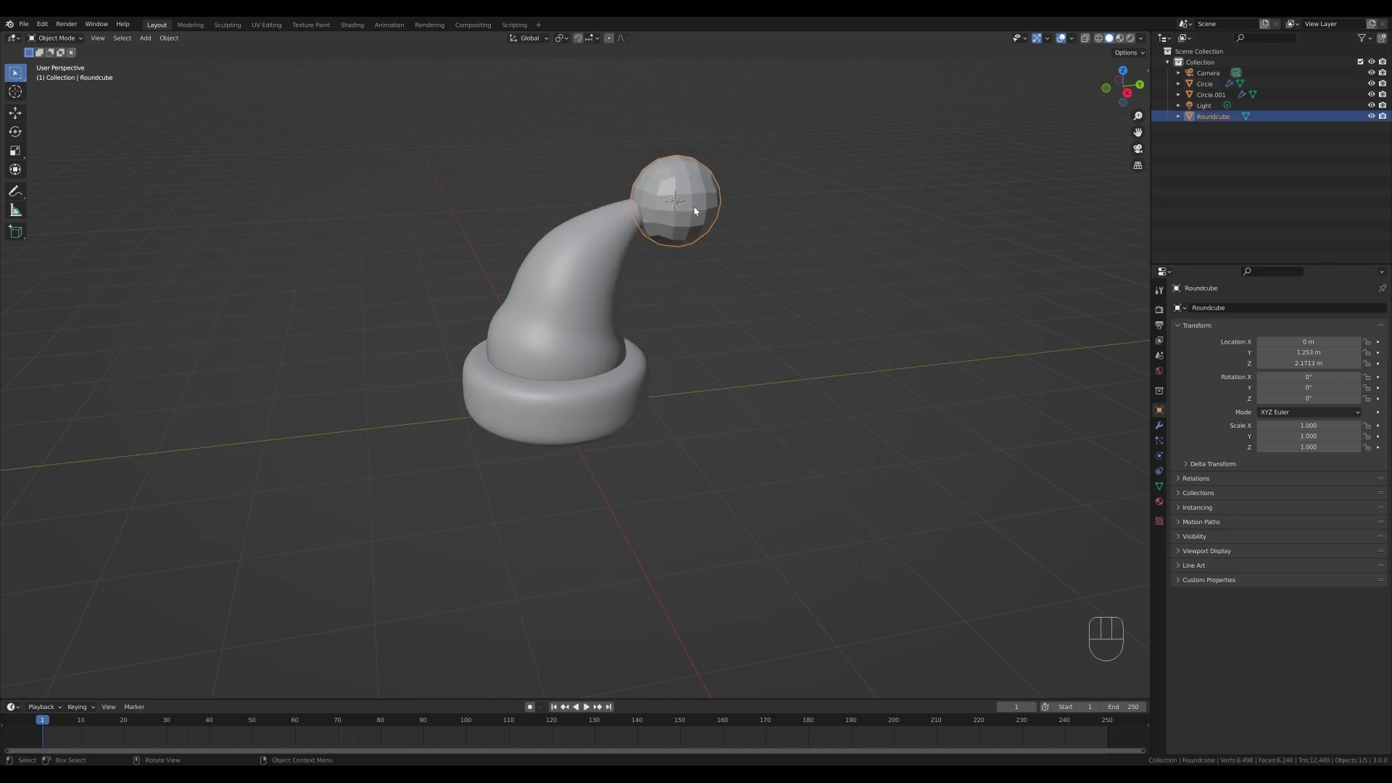
right_click(664, 205)
left_click(664, 205)
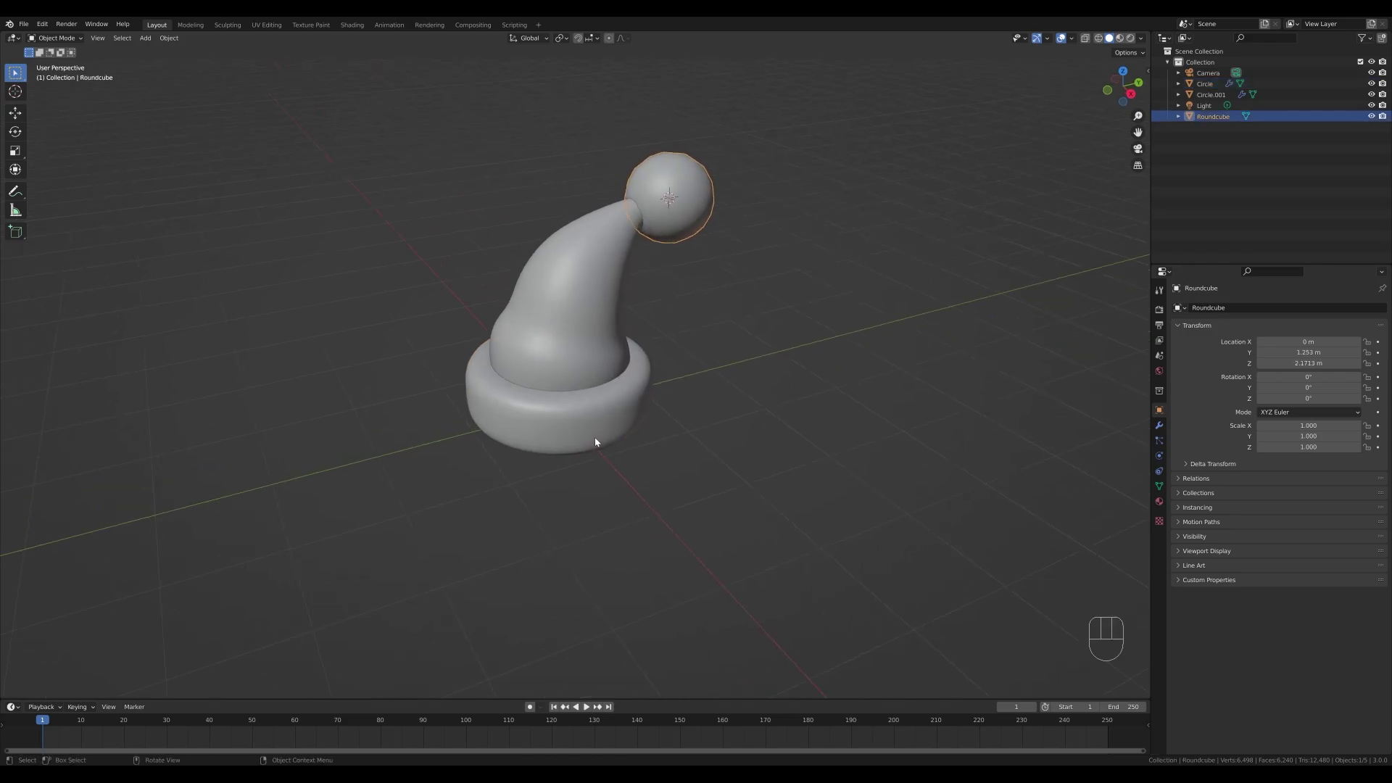
Add a particle system of type Hair to the brim ring
left_click(607, 414)
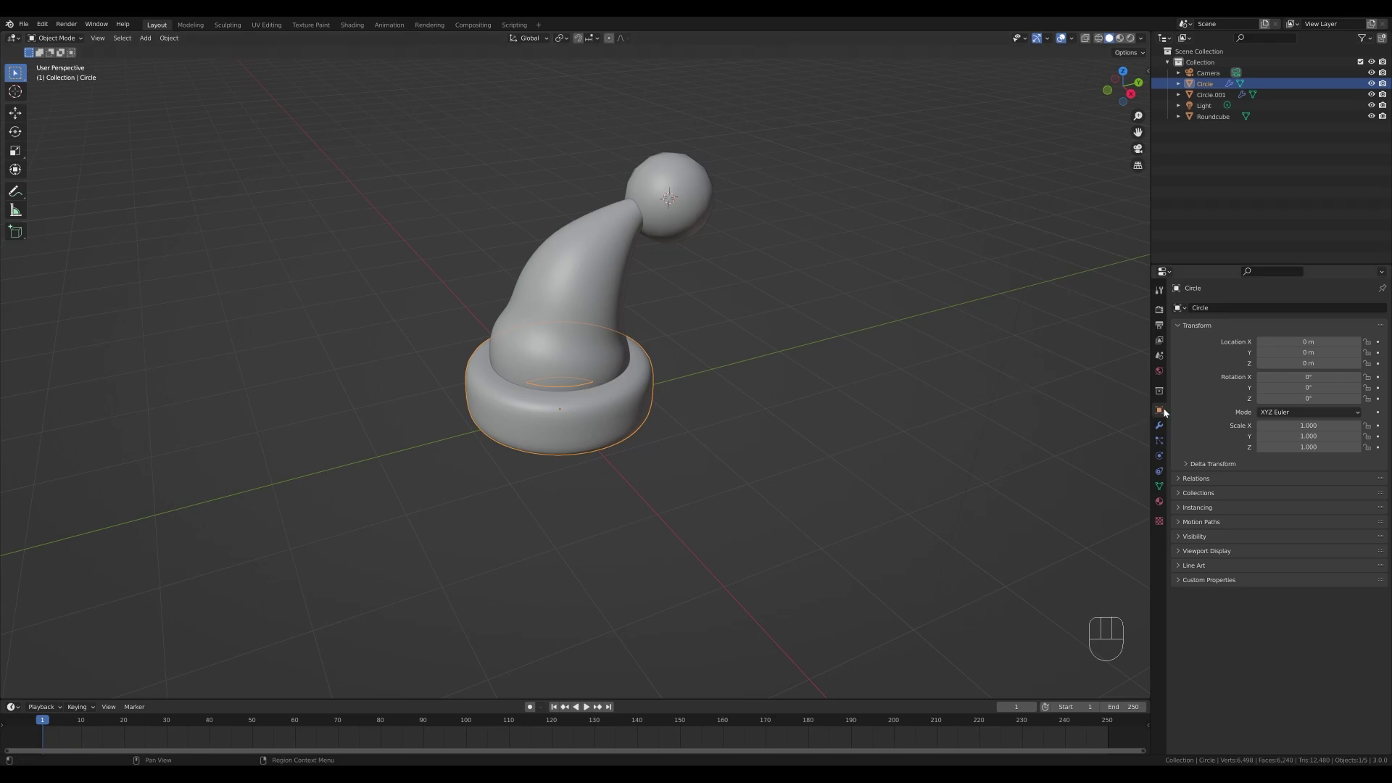
left_click(1158, 440)
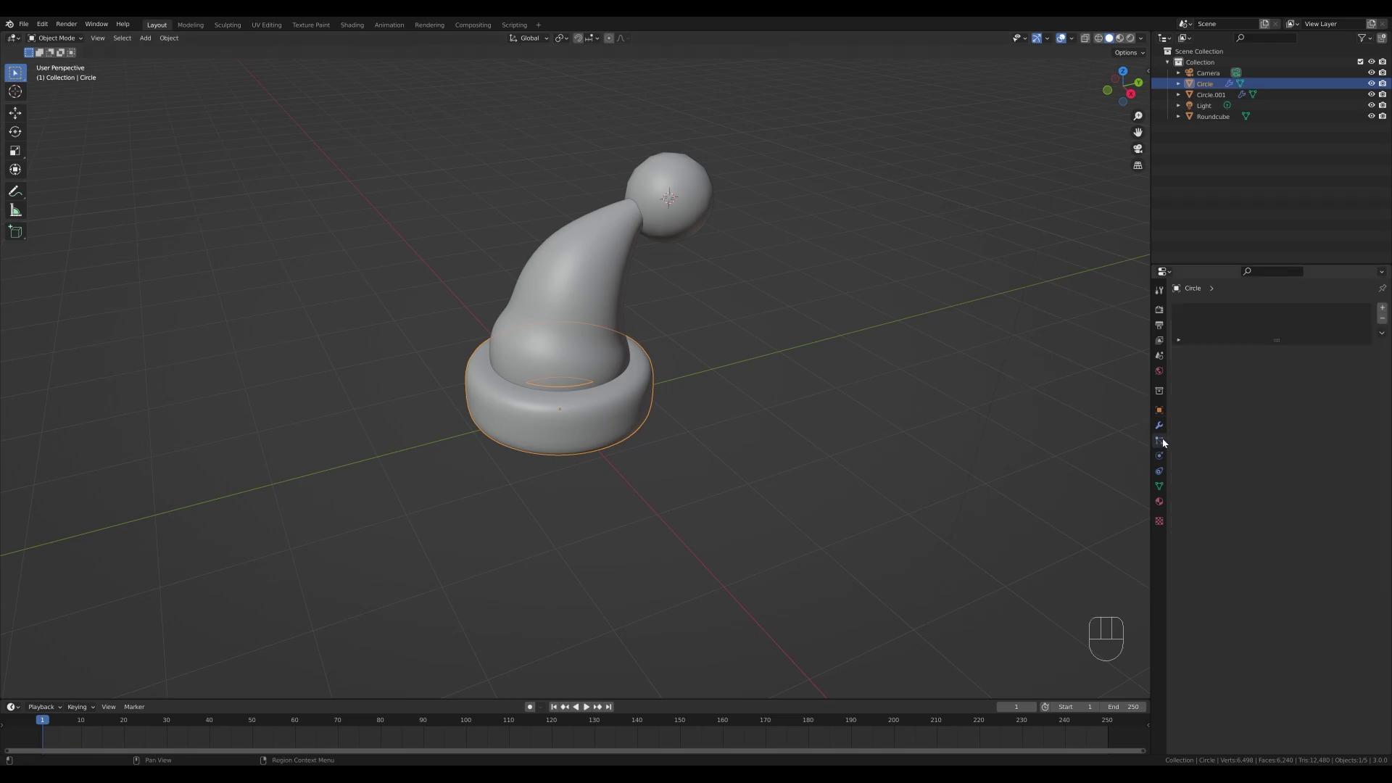
left_click(1382, 308)
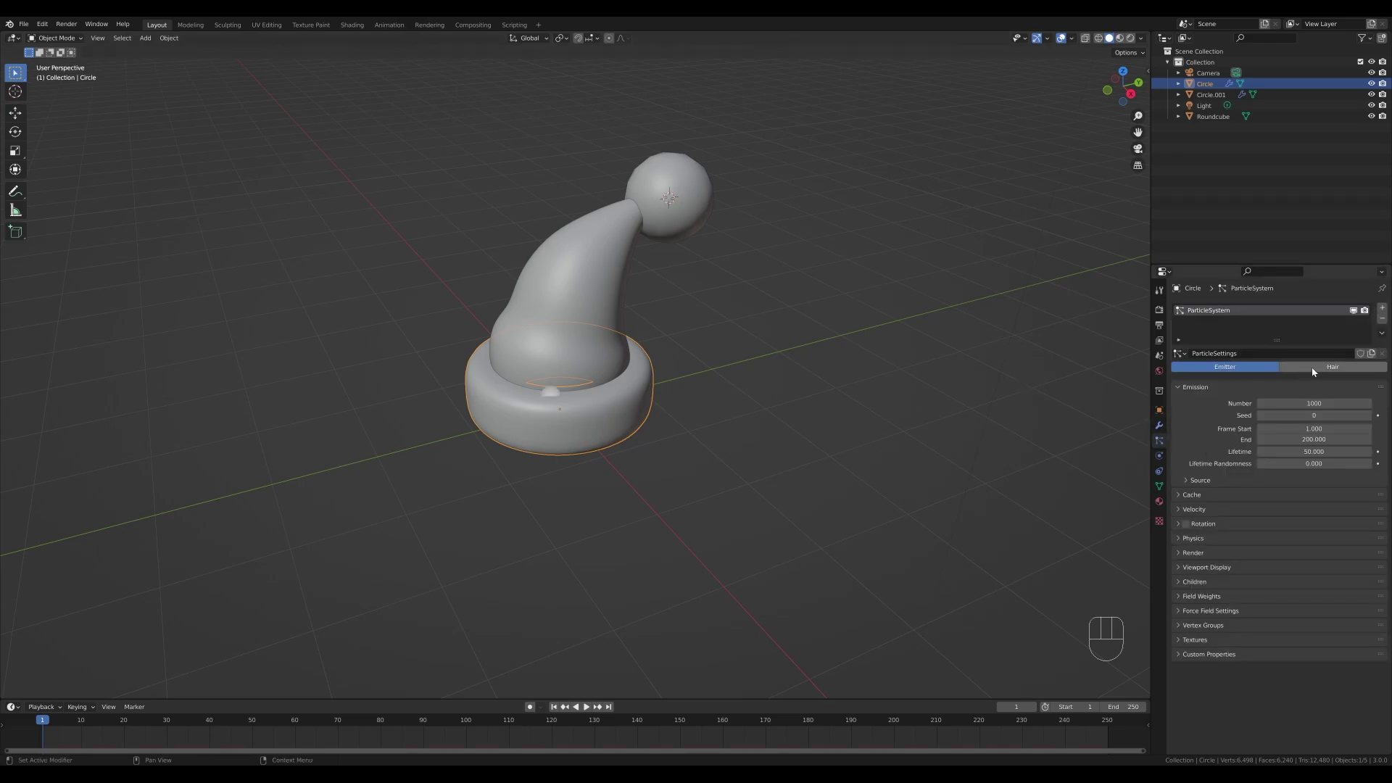
left_click(1332, 367)
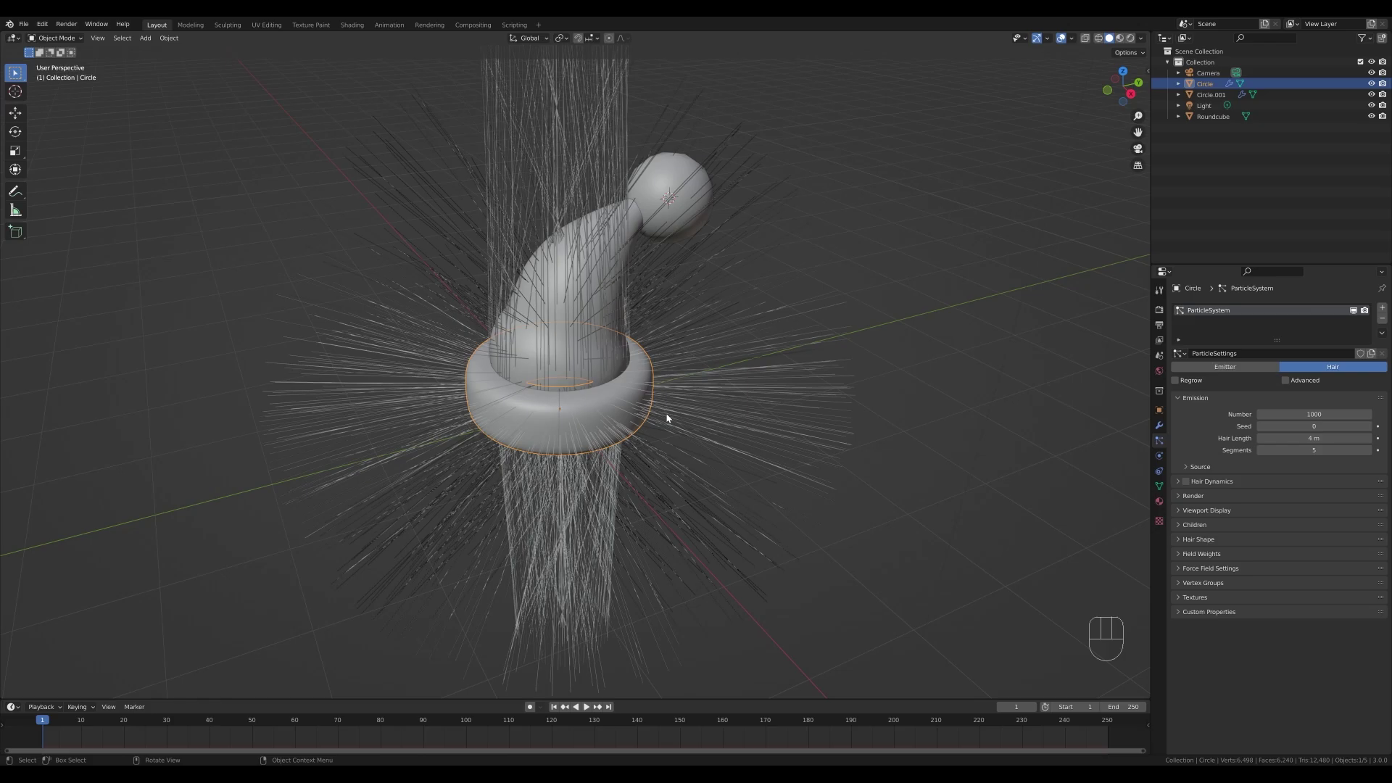
Recalculate the normals of the whole brim mesh, and set its hair length to 0.29 m
key("Tab")
key("a")
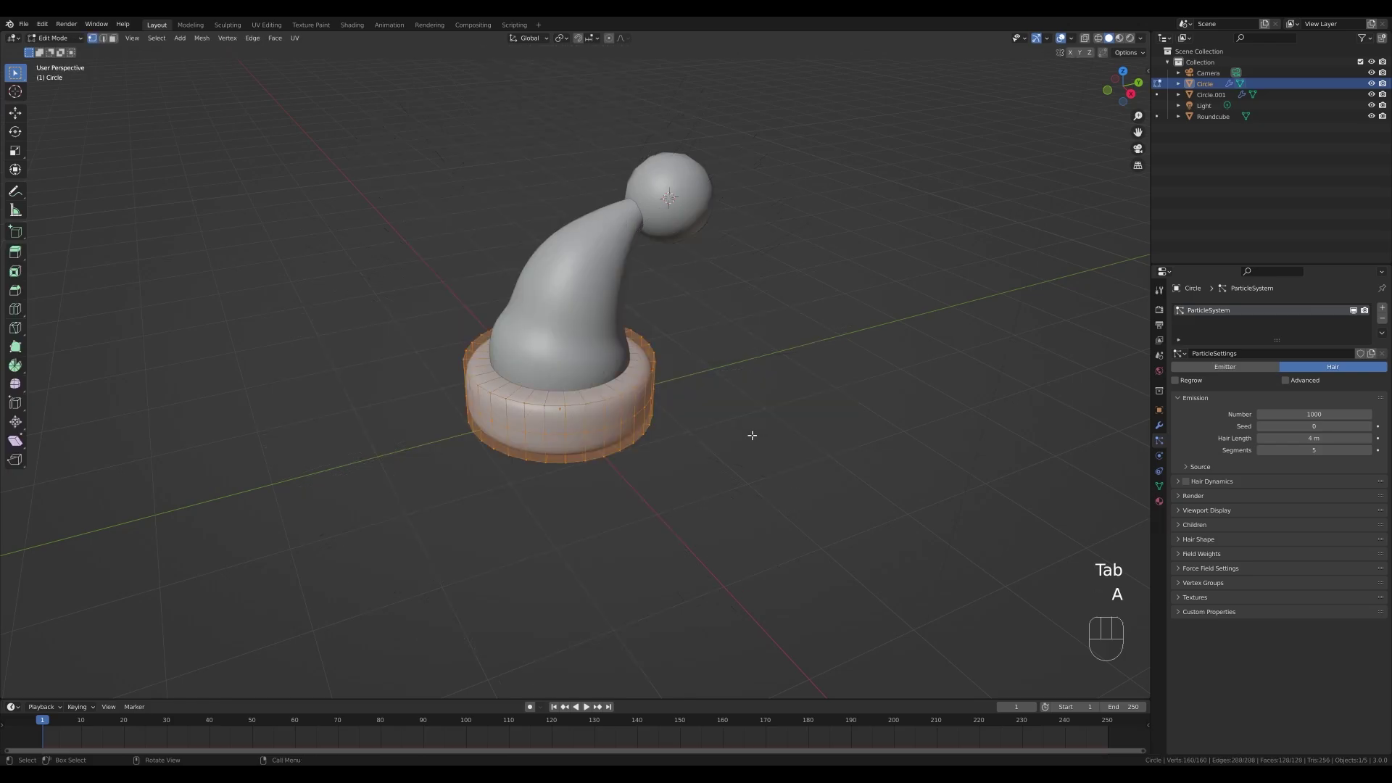
key("shift+n")
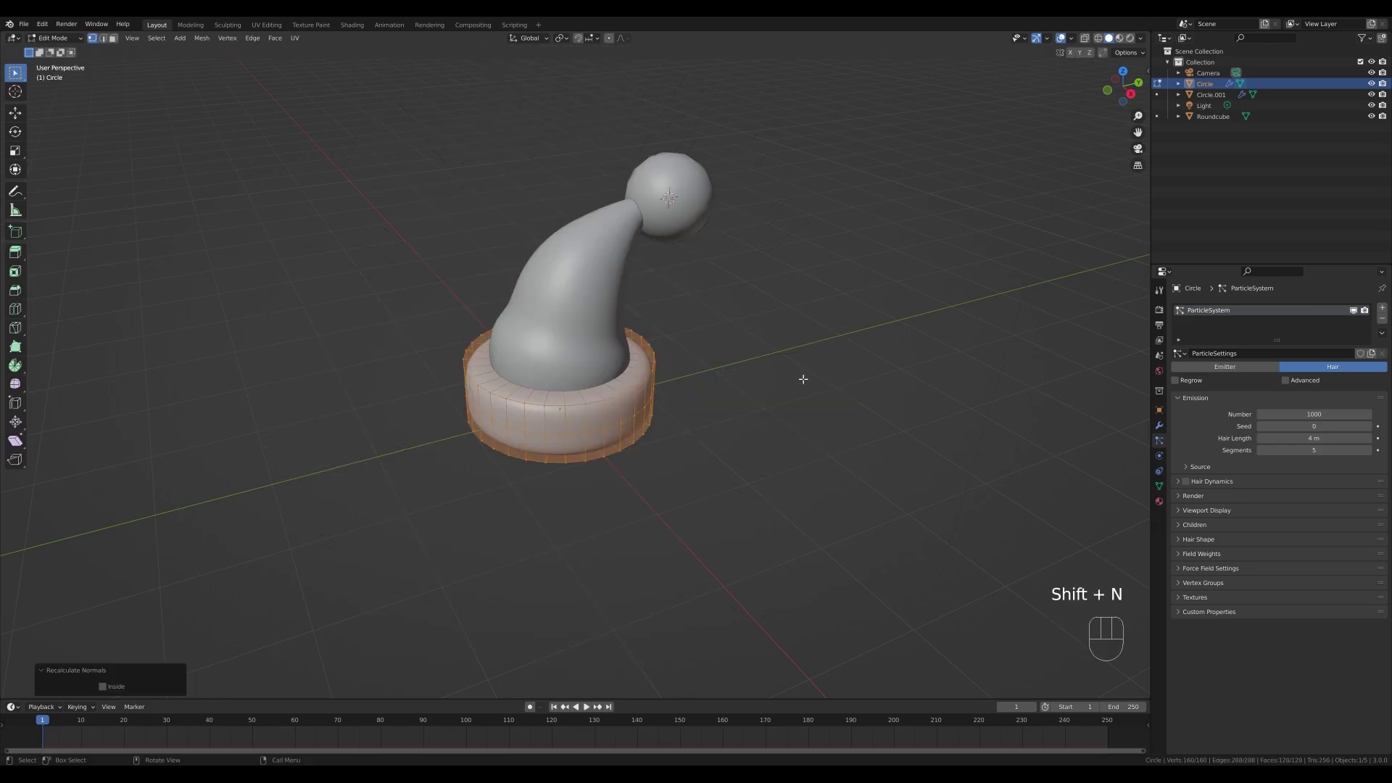
key("Tab")
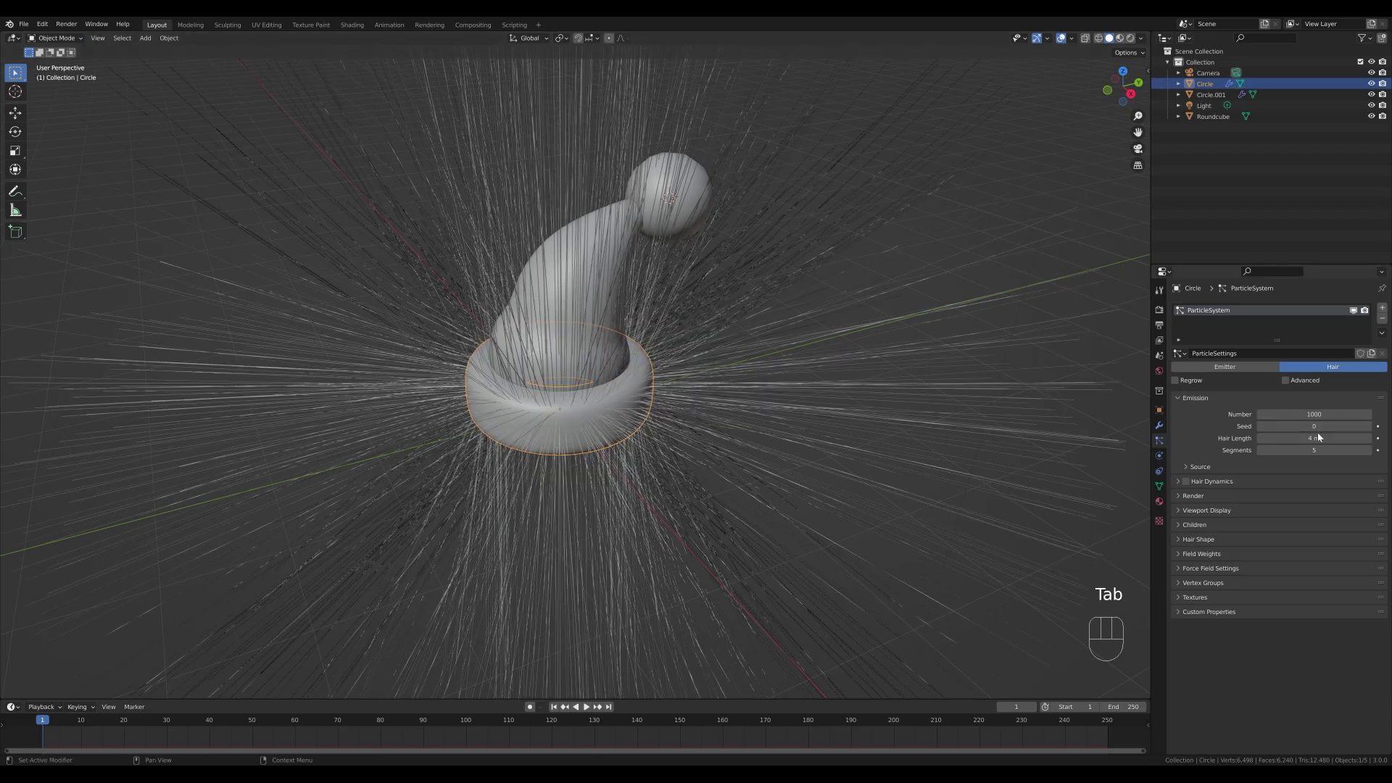
left_click_drag(1317, 438, 1234, 438)
middle_click_drag(792, 335, 793, 349, "shift")
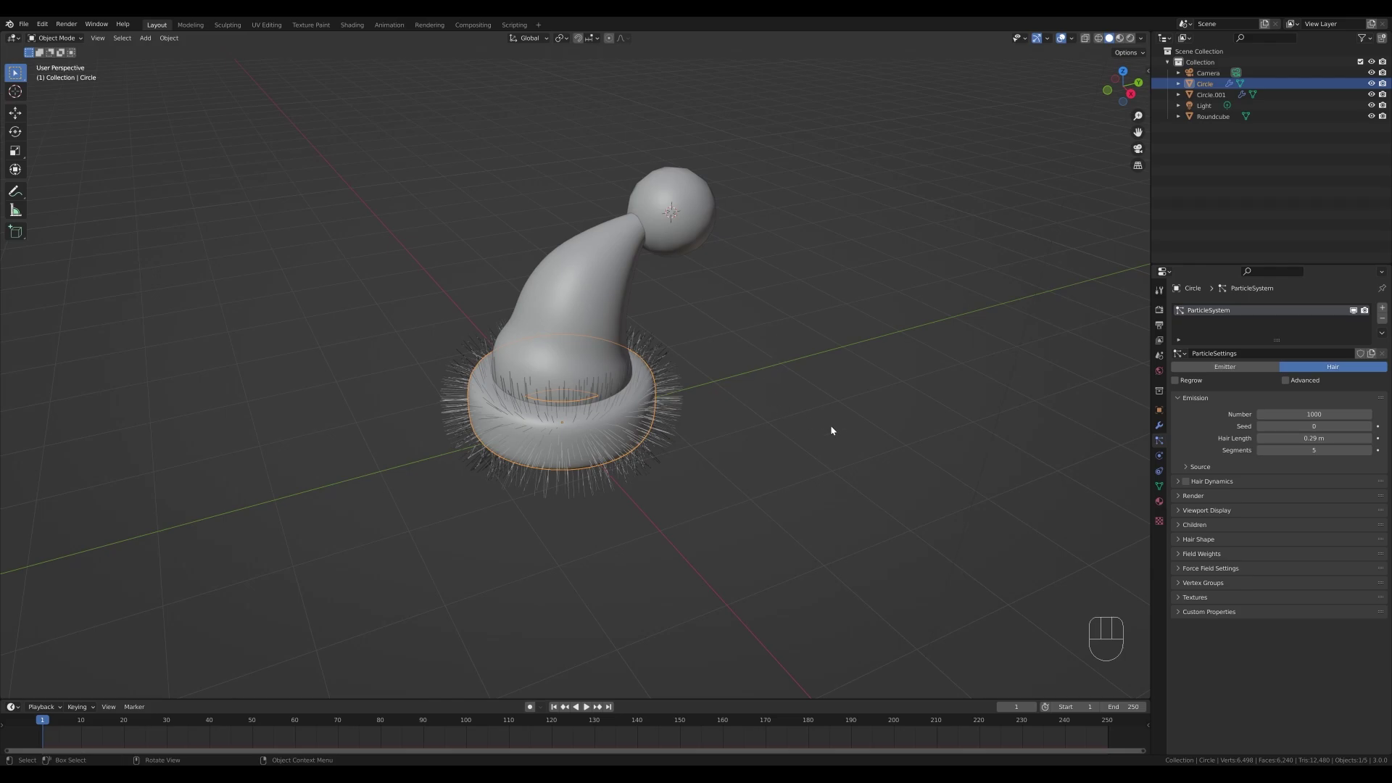
Enable Ambient Occlusion, Bloom and Screen Space Reflections in the Eevee render settings
left_click(1159, 309)
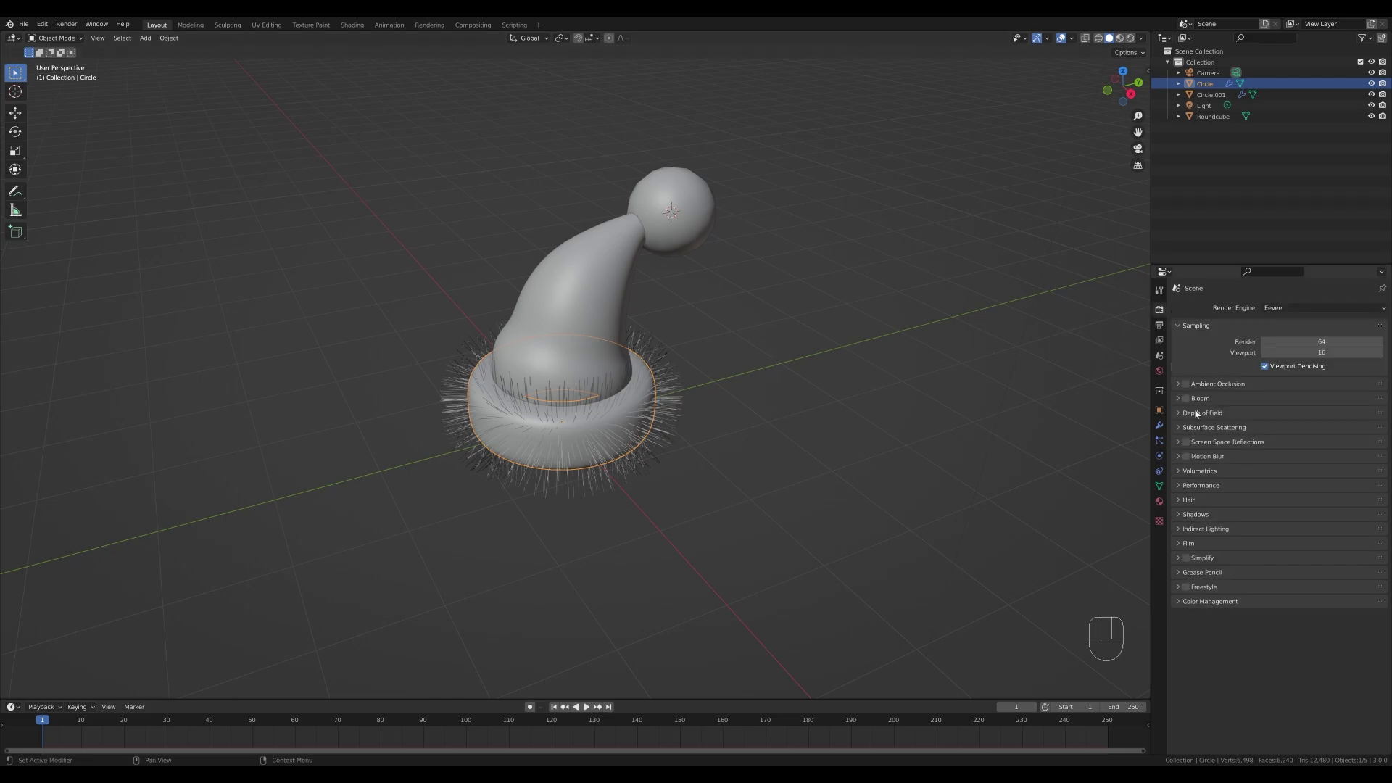
left_click(1186, 384)
Switch the render engine to Cycles on GPU Compute, with denoising enabled for both viewport and render
left_click(1280, 317)
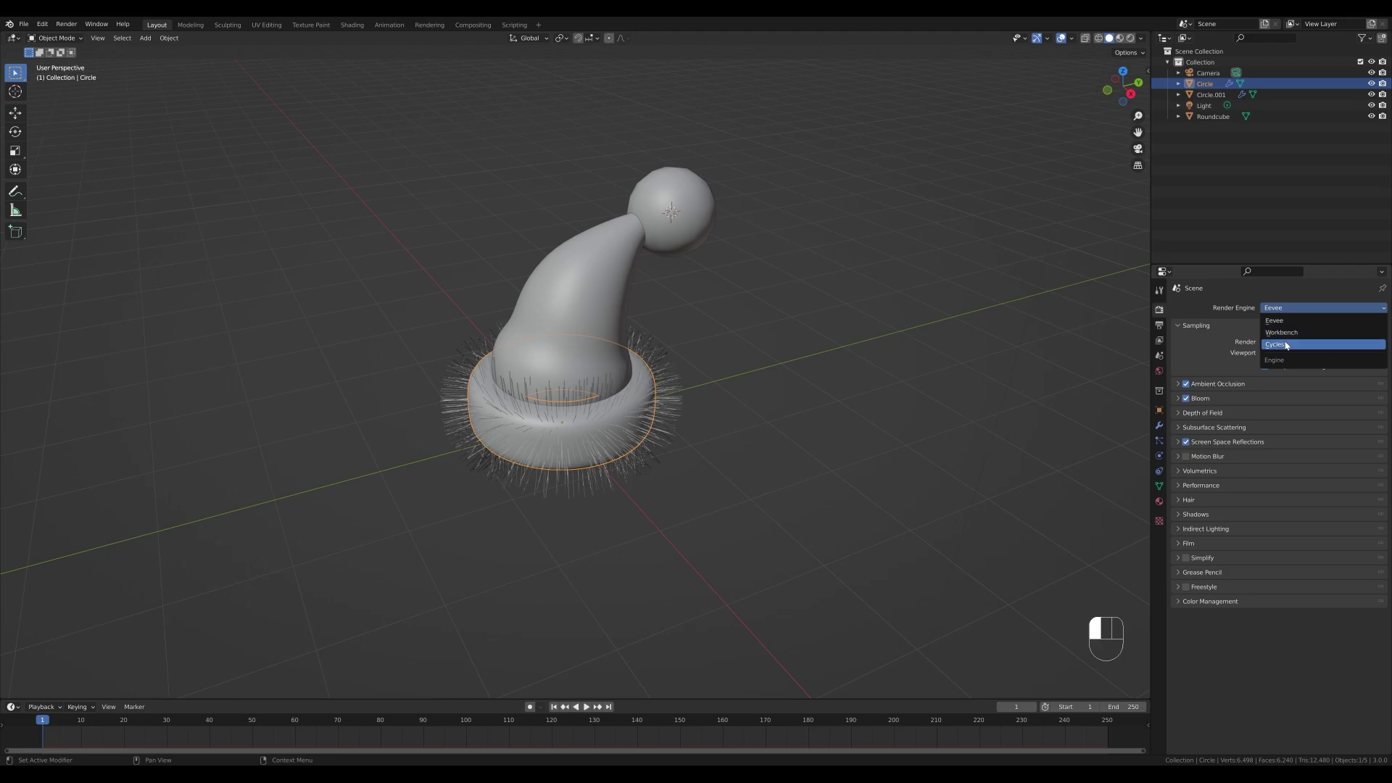
left_click(1286, 346)
left_click(1287, 335)
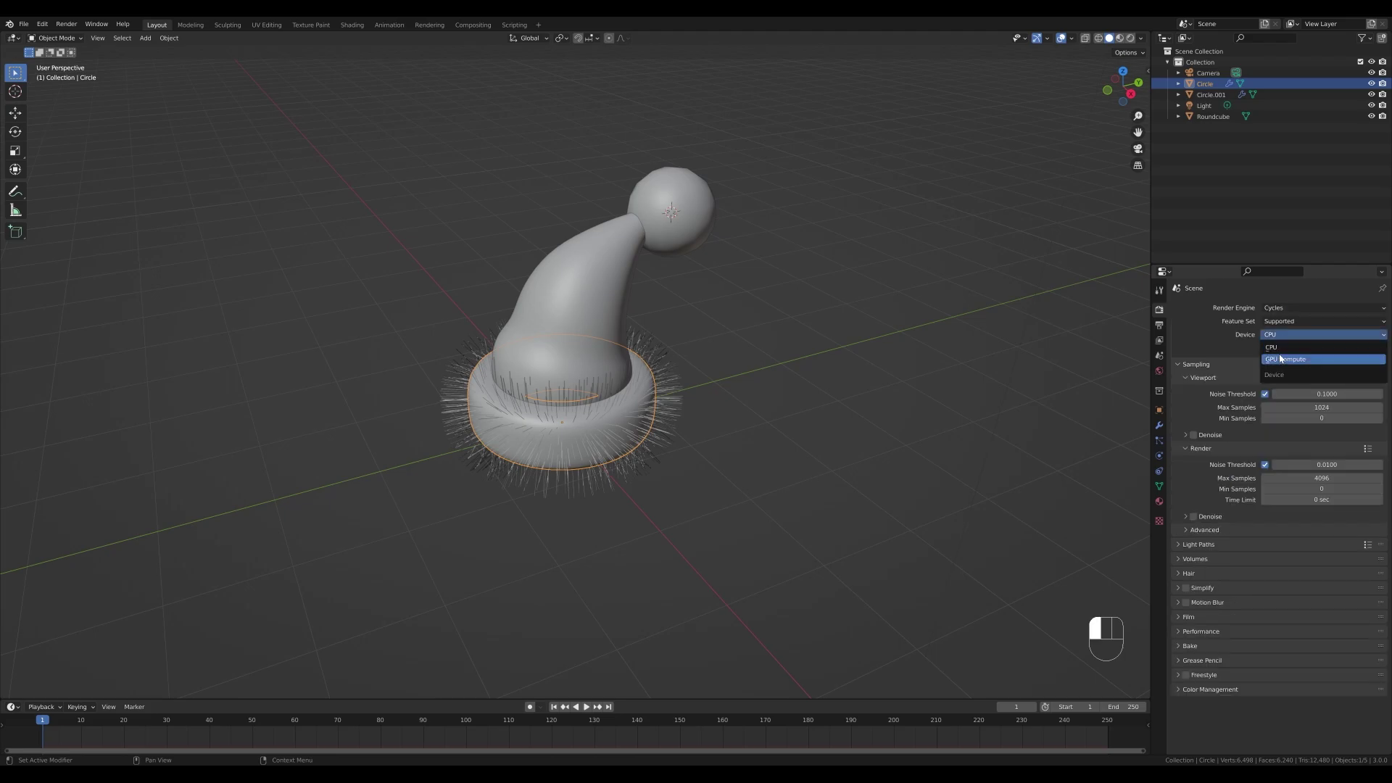
left_click(1288, 353)
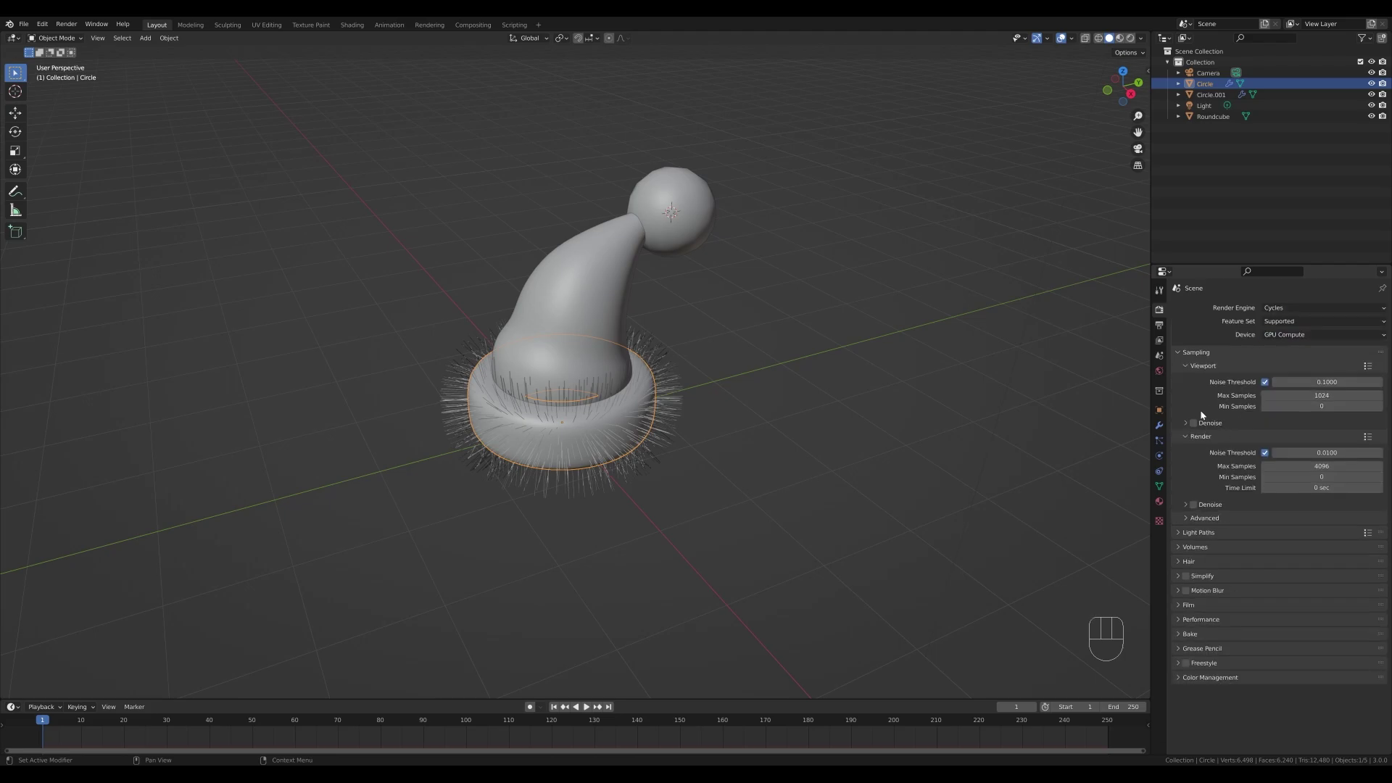
left_click(1194, 505)
Switch the viewport to Rendered shading and inspect the brim's hair up close
key("z")
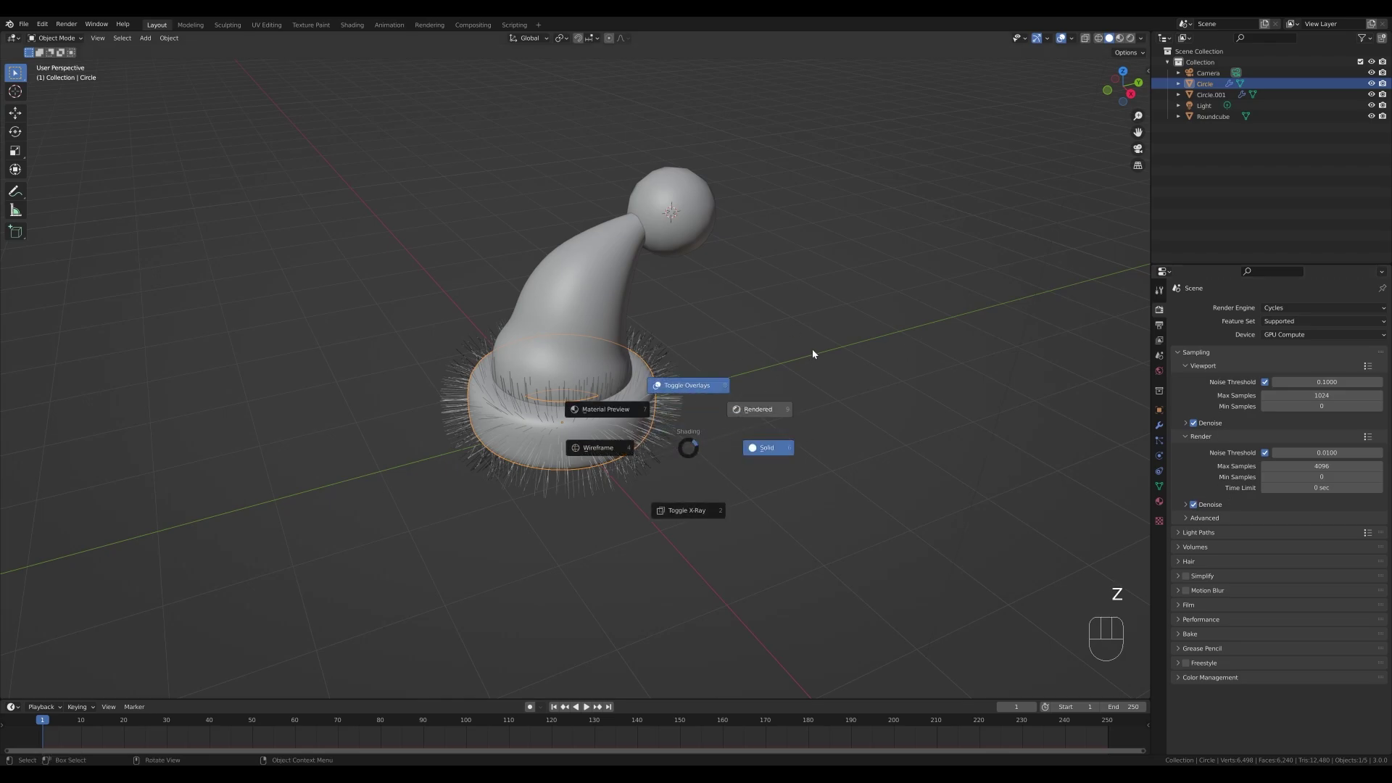
left_click(812, 350)
scroll(647, 450, "up", 2)
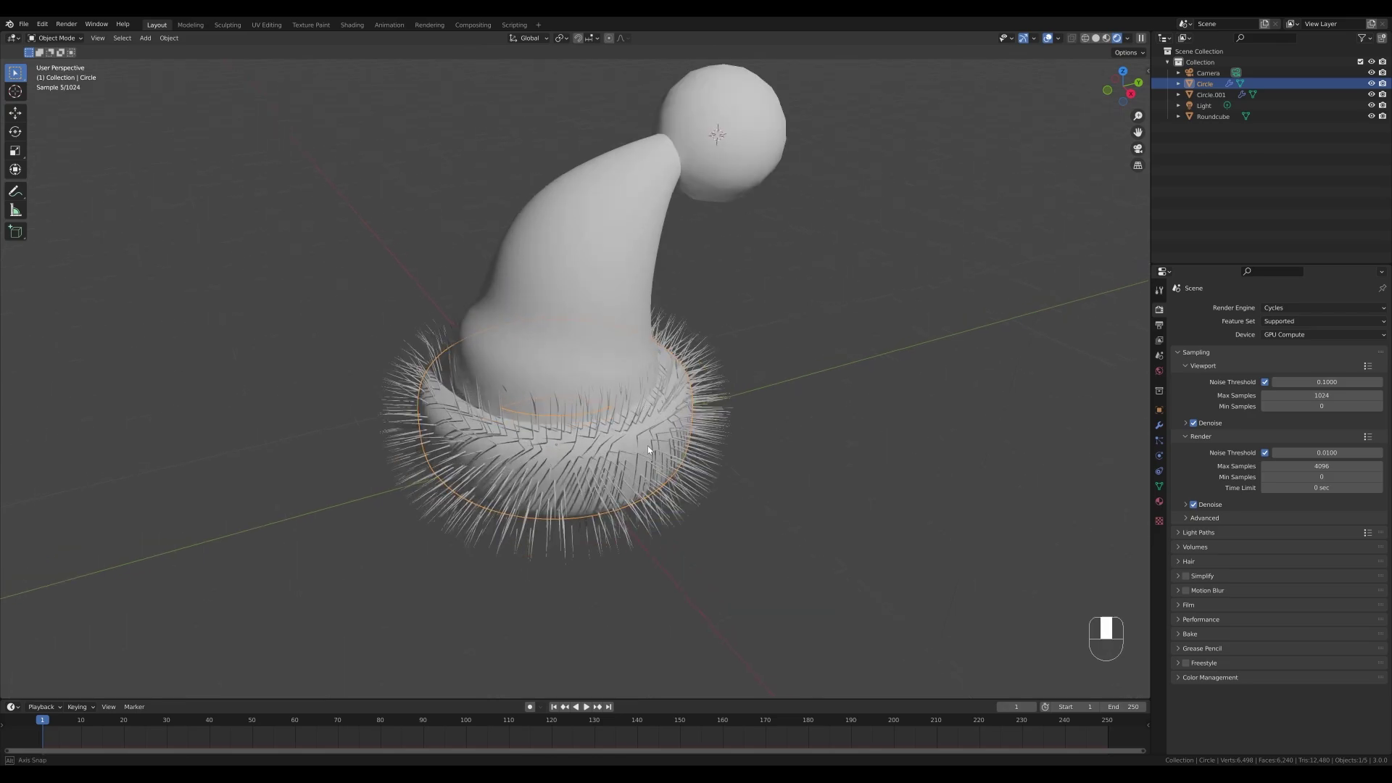
middle_click_drag(648, 450, 669, 472)
scroll(656, 455, "down", 2)
scroll(656, 456, "up", 4)
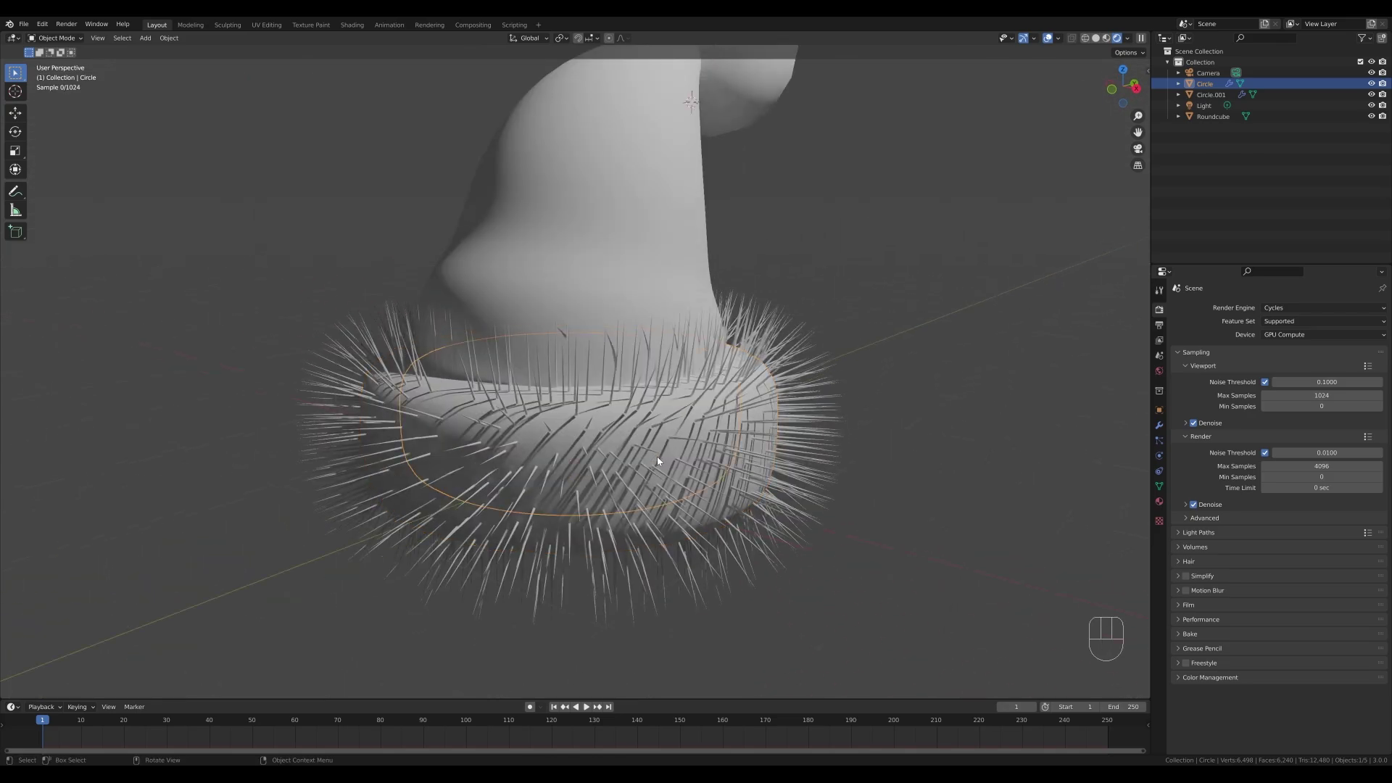
scroll(657, 455, "down", 2)
right_click(790, 437)
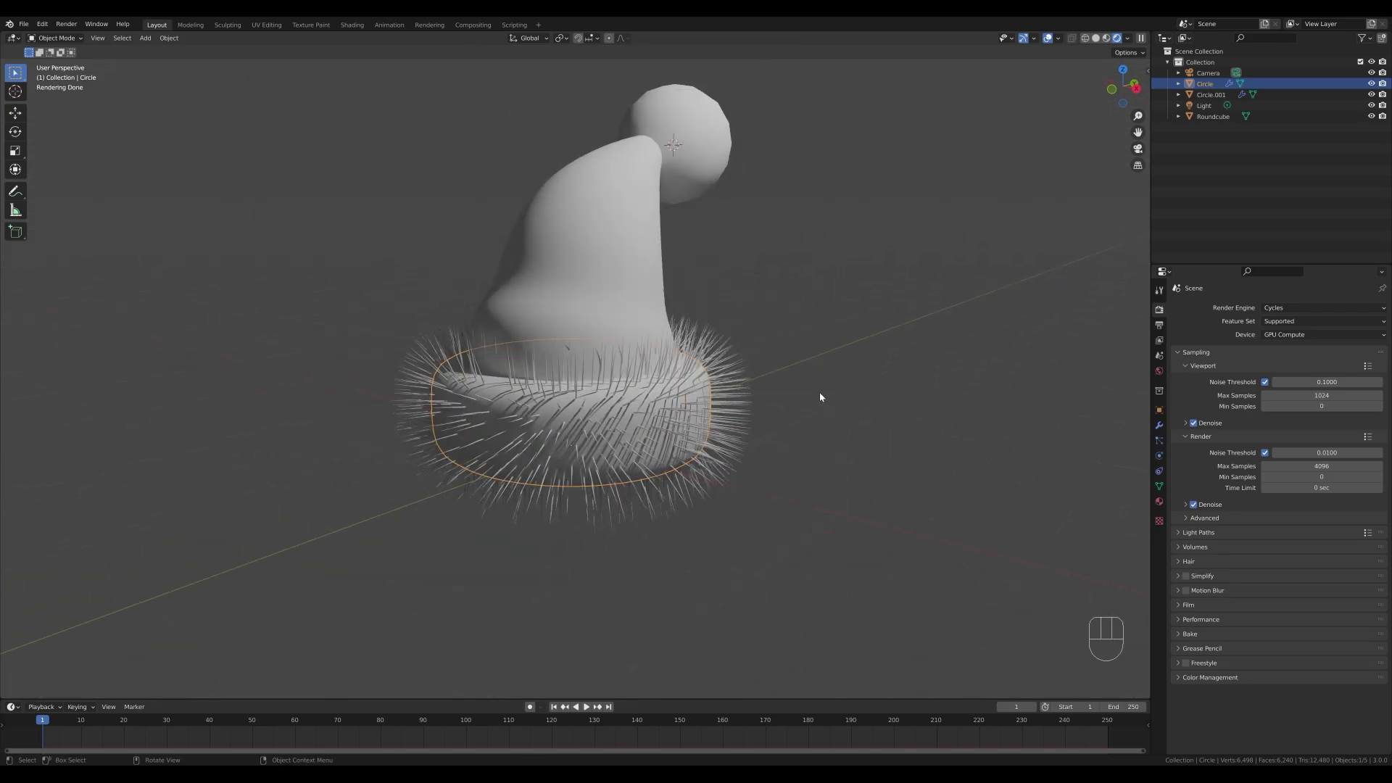
Give the brim's hair Simple children with a display amount of 50
left_click(1159, 440)
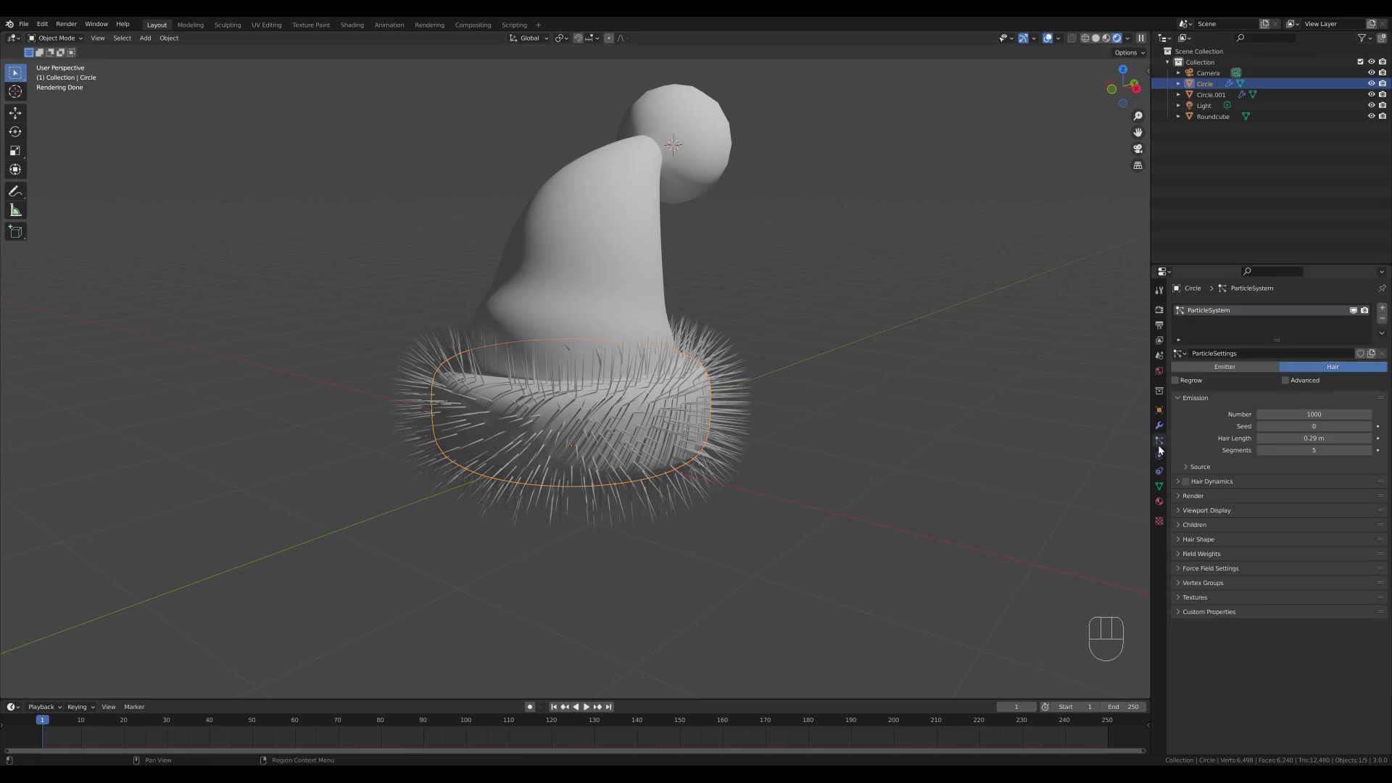
left_click(1178, 524)
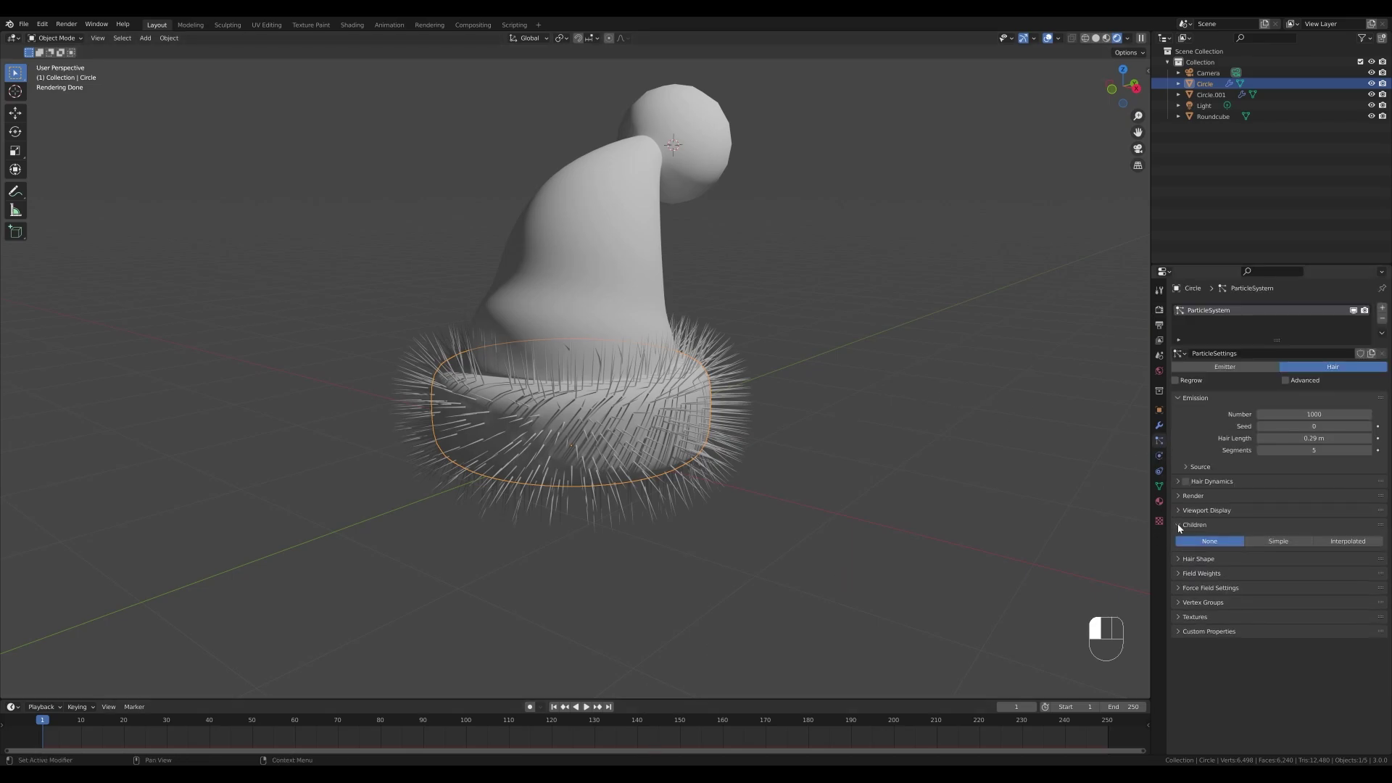
left_click(1278, 542)
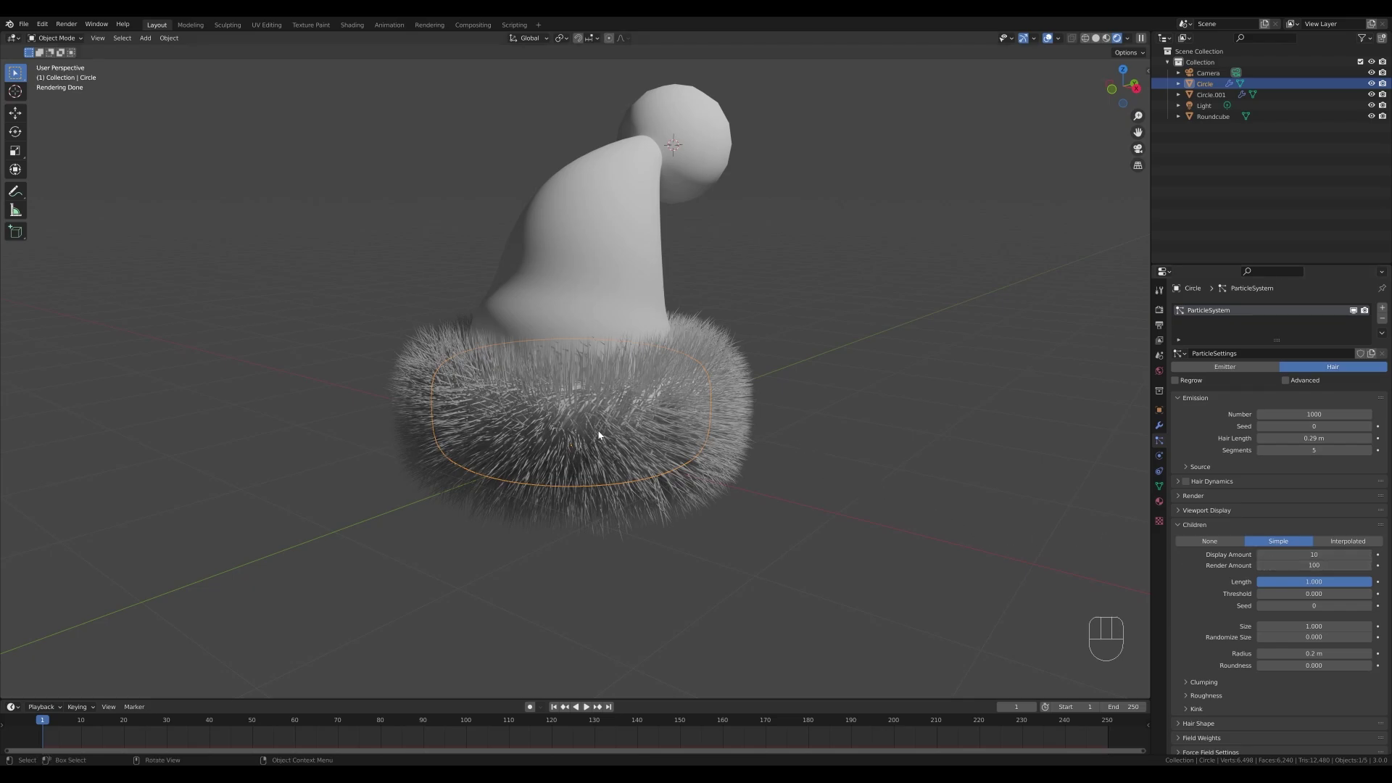
left_click(1316, 553)
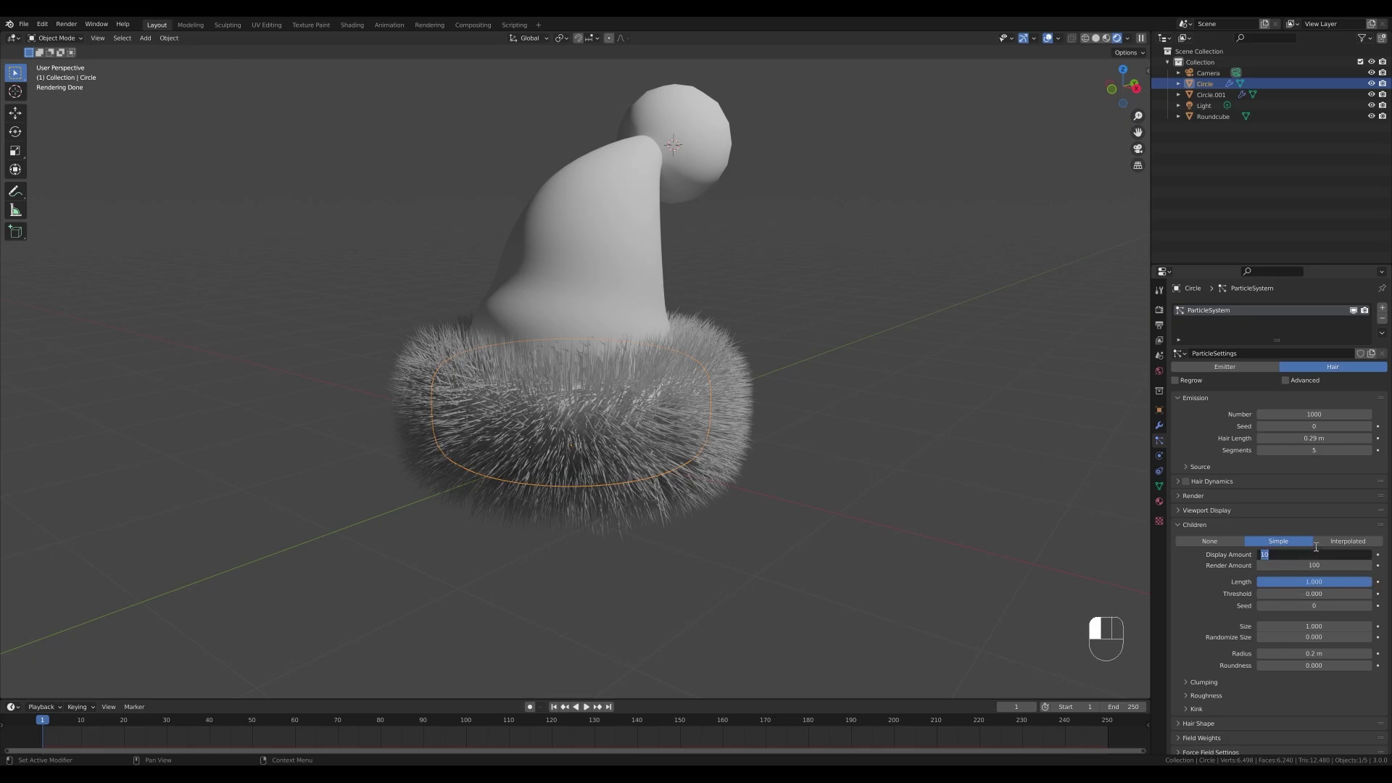
type("50")
key("Return")
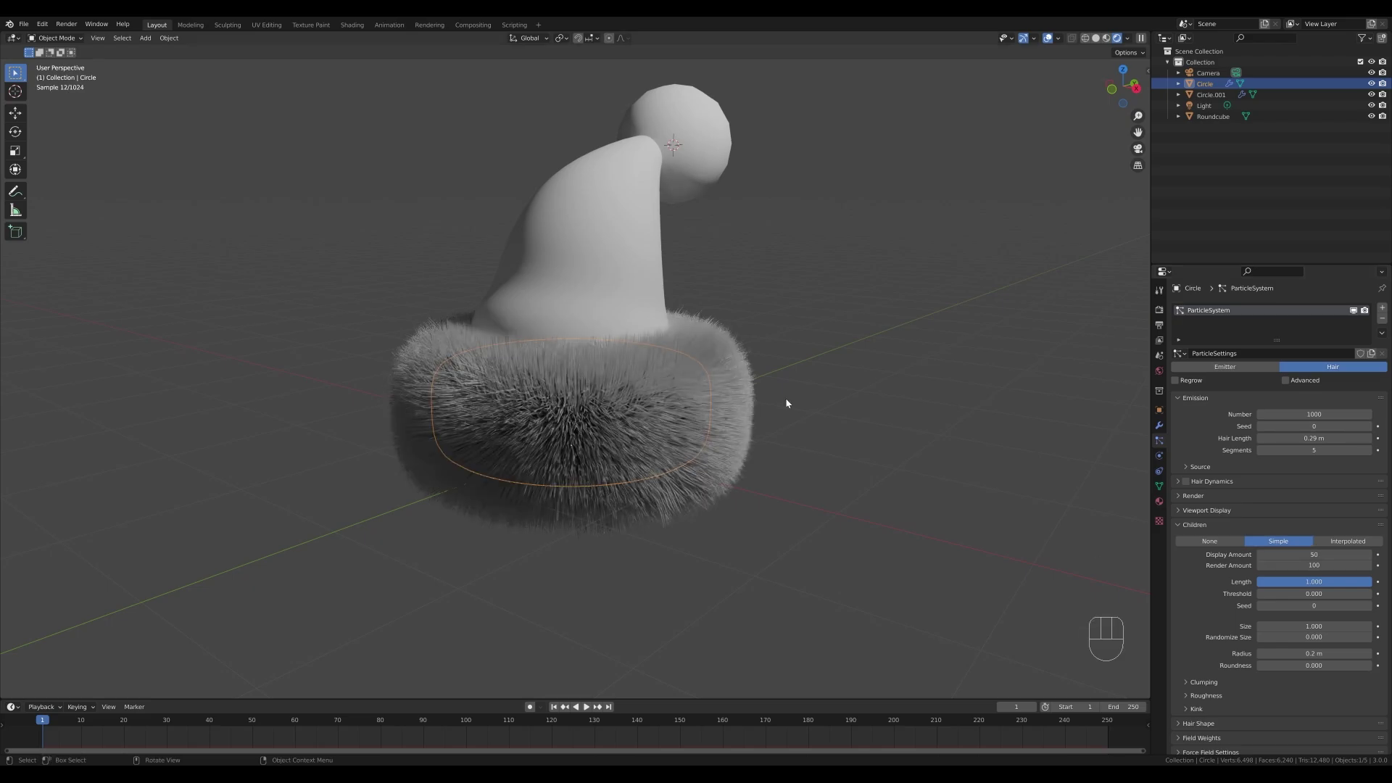
middle_click_drag(885, 436, 864, 449)
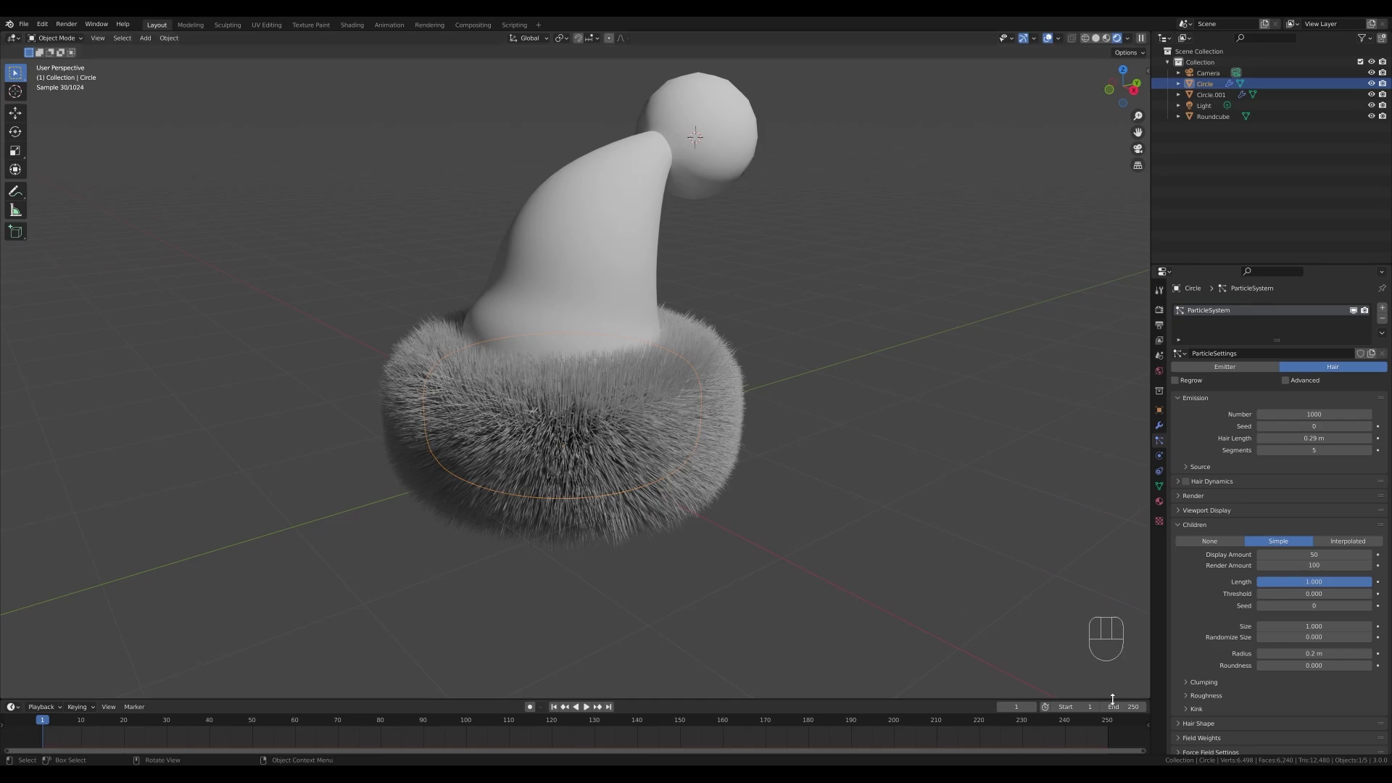
Try clumping the brim's child hairs, and reset the Clump value to 0
scroll(1289, 665, "down", 2)
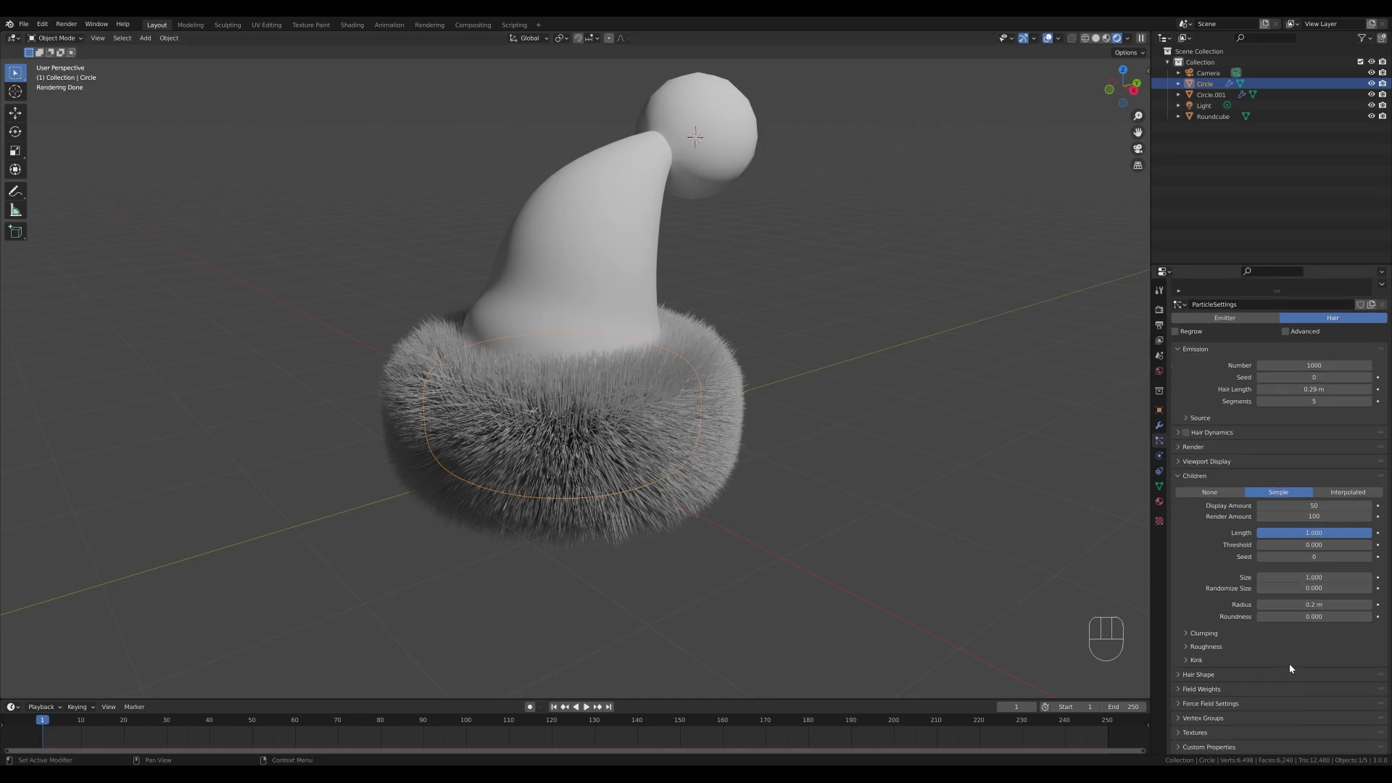
left_click(1203, 633)
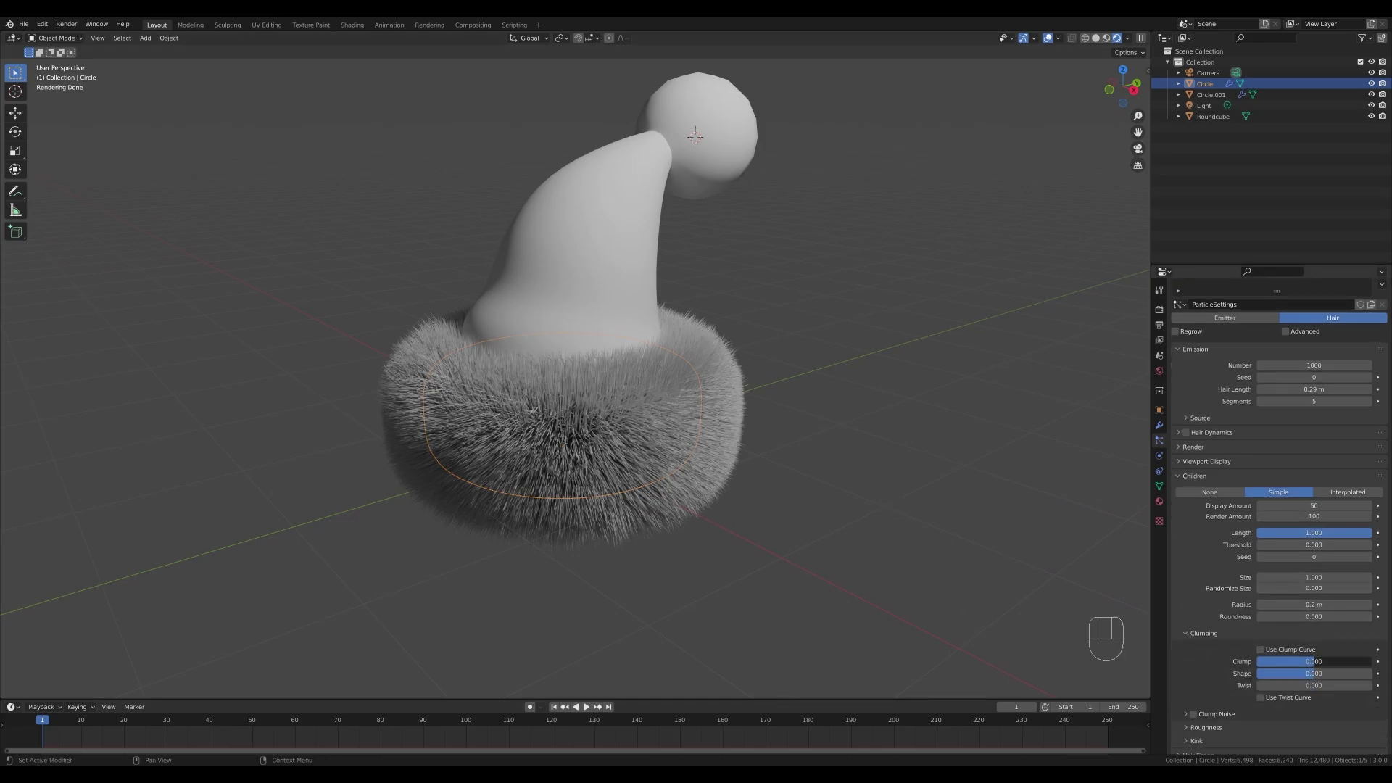
mouse_move(1314, 661)
left_mouse_down()
mouse_move(1361, 661)
mouse_move(1329, 661)
left_mouse_up()
left_click(1328, 661)
type("0")
key("Return")
Roughen the brim's child hairs by raising the Random roughness to about 0.2
left_click(1189, 728)
scroll(1271, 714, "down", 4)
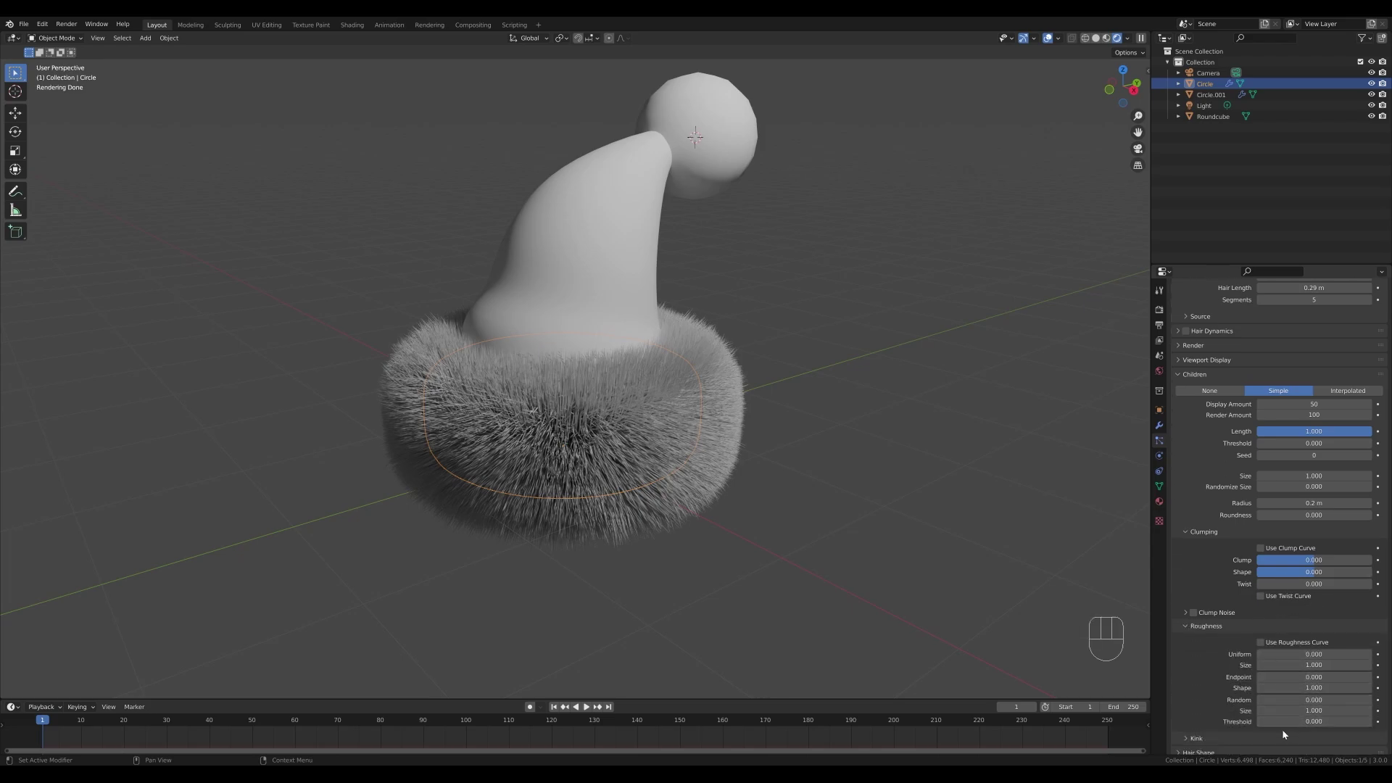
left_click_drag(1291, 700, 1319, 700)
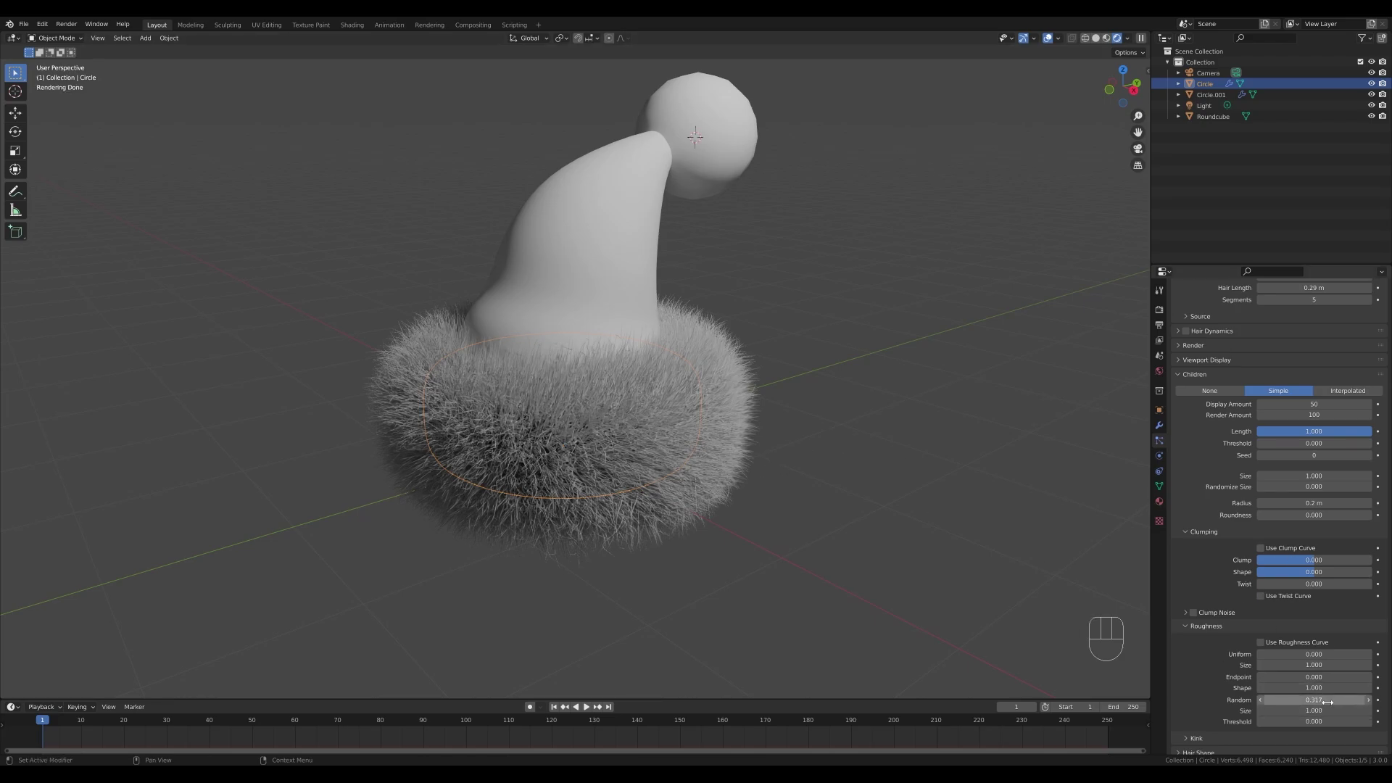
left_click_drag(1322, 701, 1317, 700)
Shorten the brim's hair length slightly and check the fur in the rendered view
scroll(1318, 700, "up", 4)
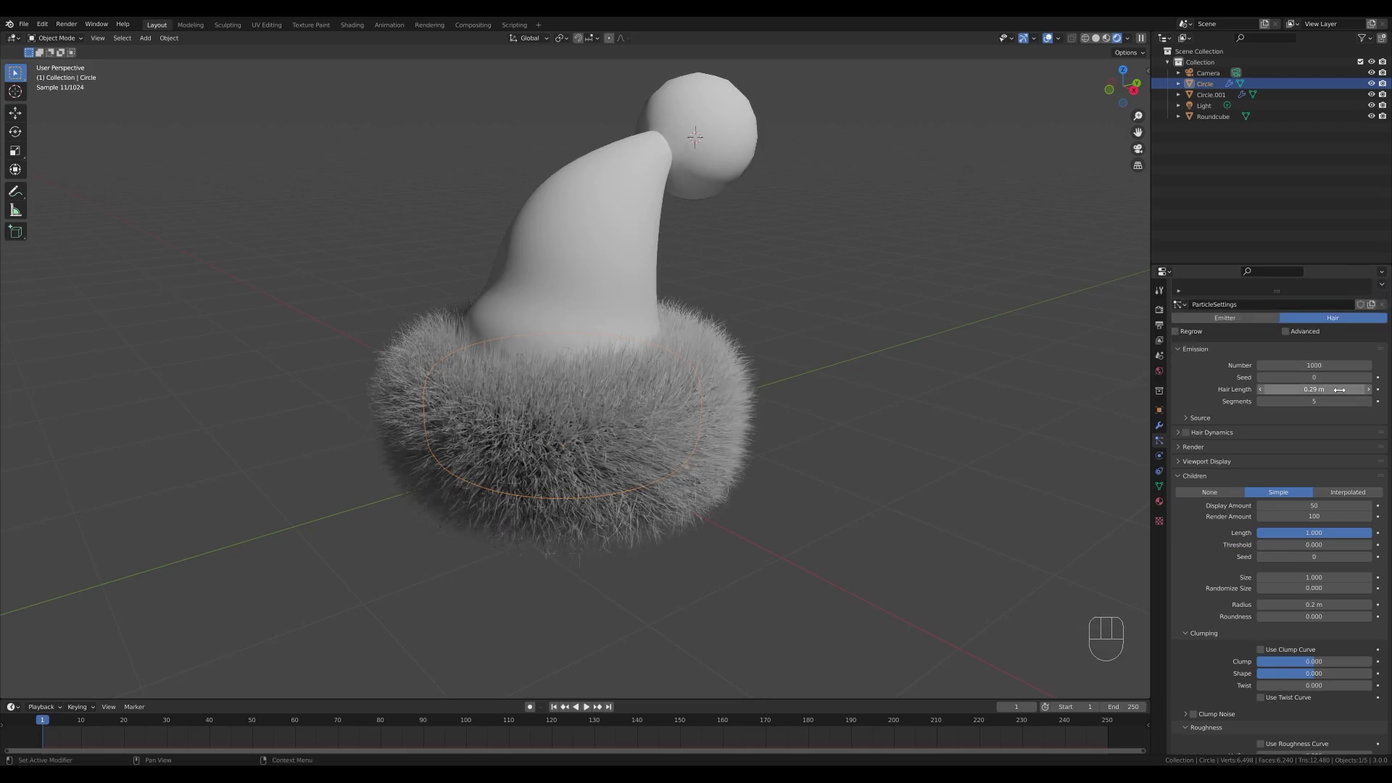
left_click_drag(1314, 390, 1303, 390)
scroll(1303, 450, "down", 5)
scroll(848, 438, "up", 2)
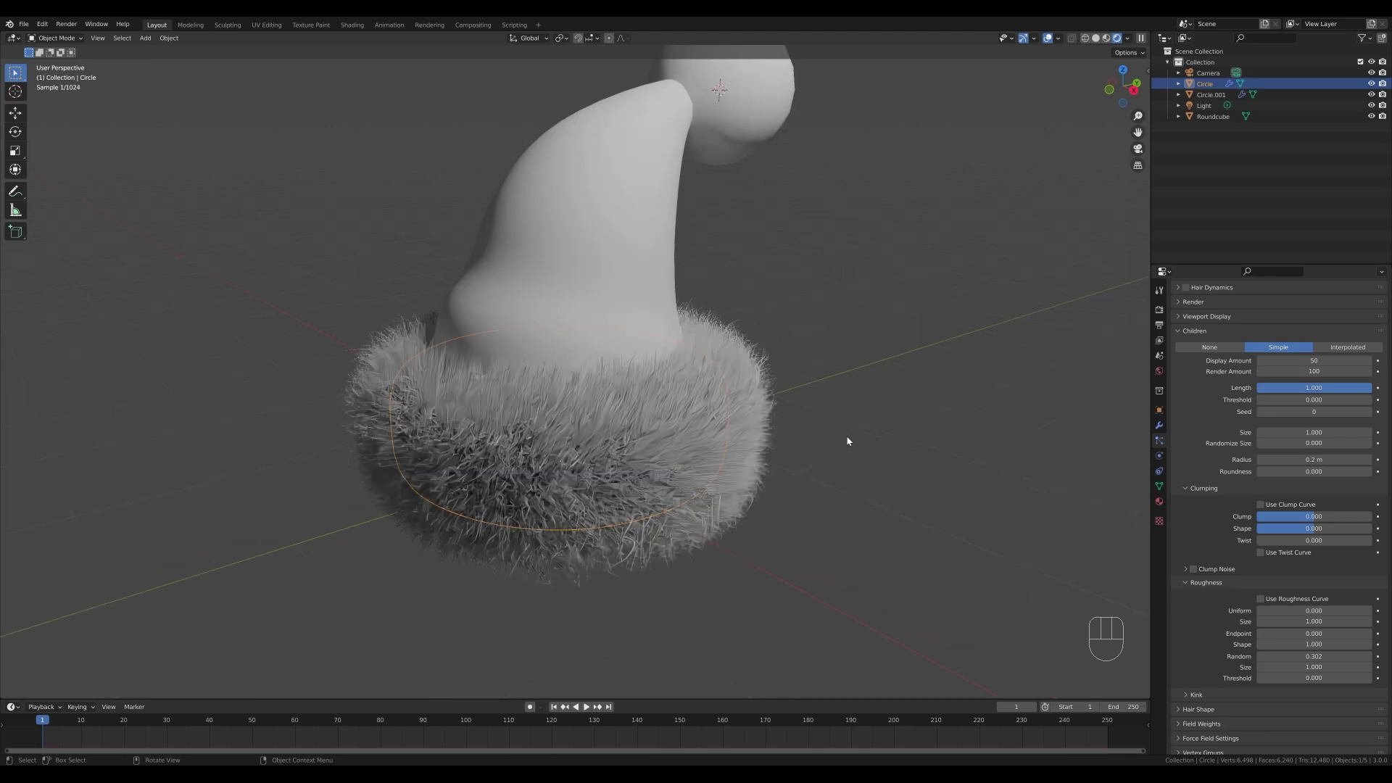
scroll(842, 439, "down", 2)
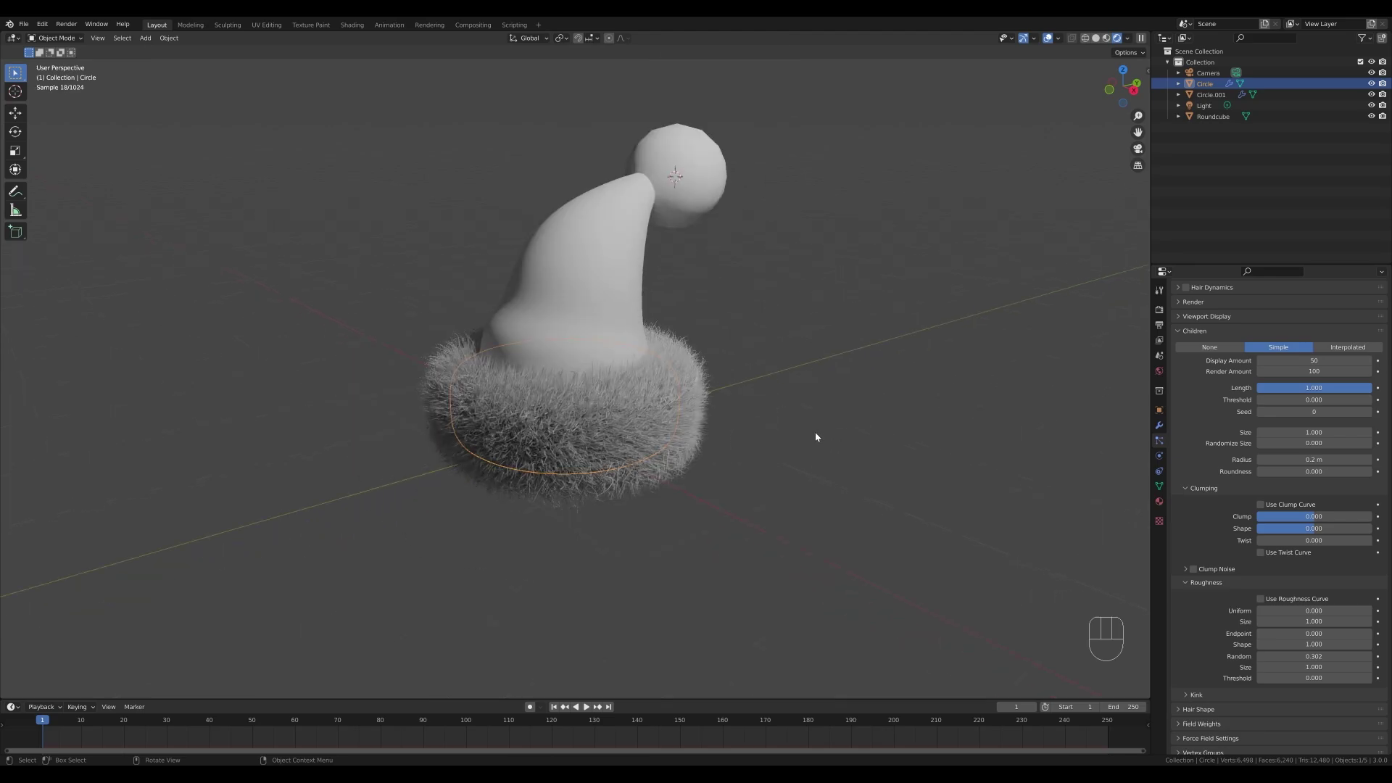
Create a new material on the brim, and add a second slot with another new material
left_click(1159, 501)
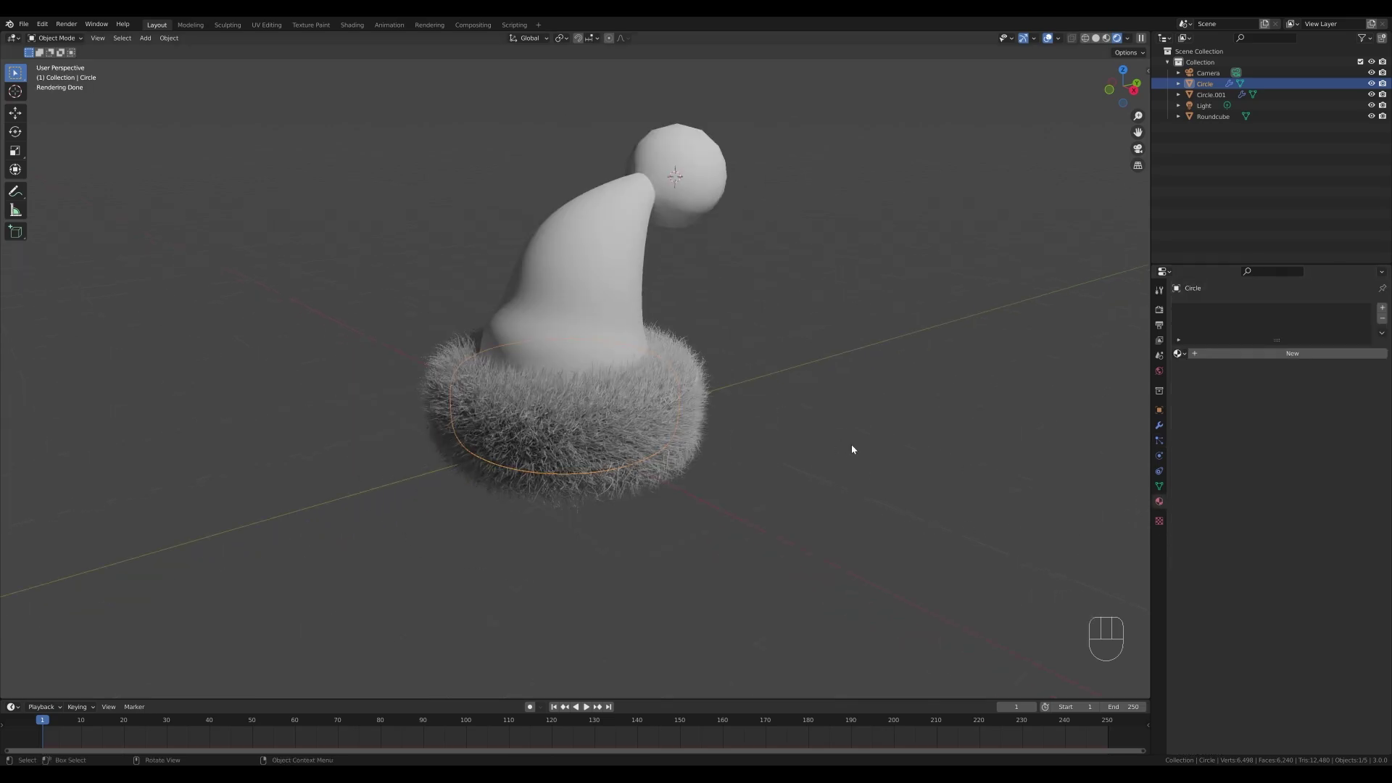
left_click(1228, 353)
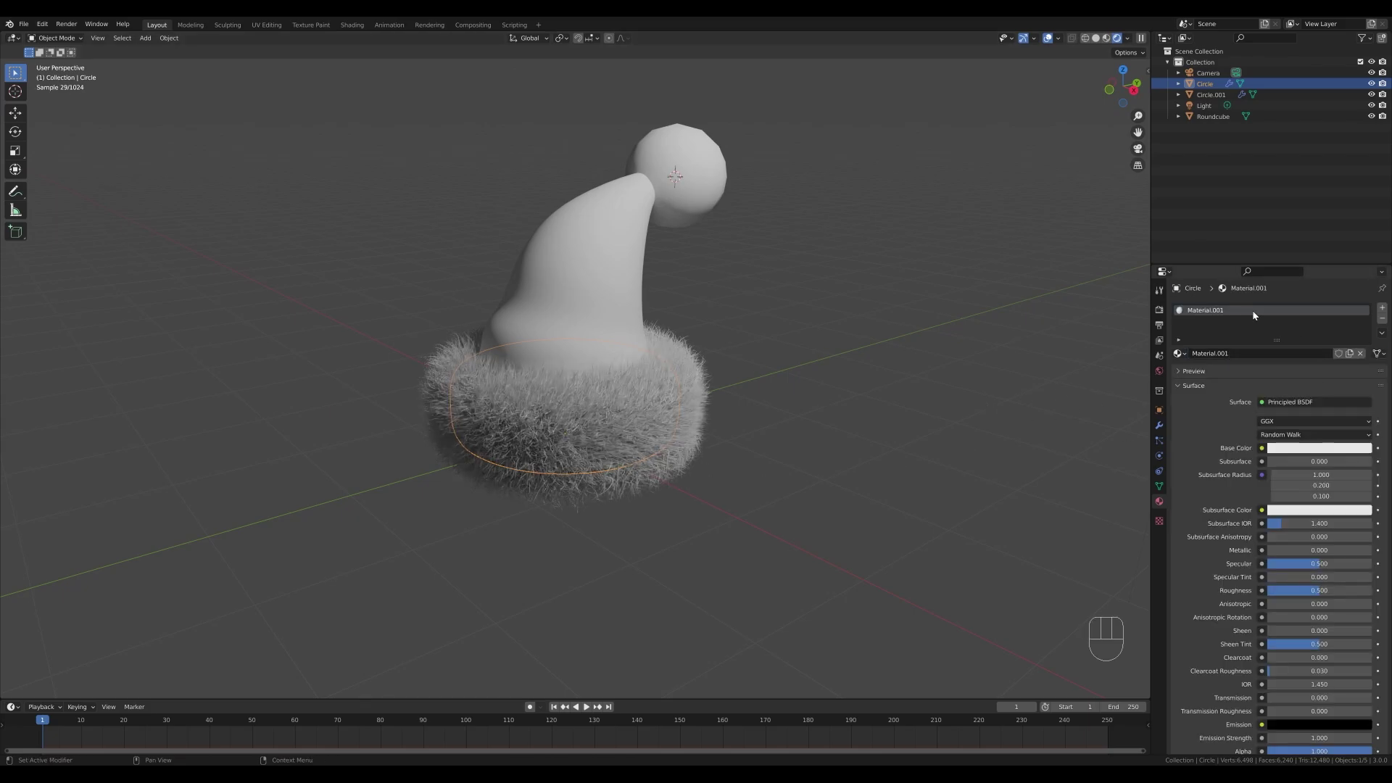
left_click(1382, 310)
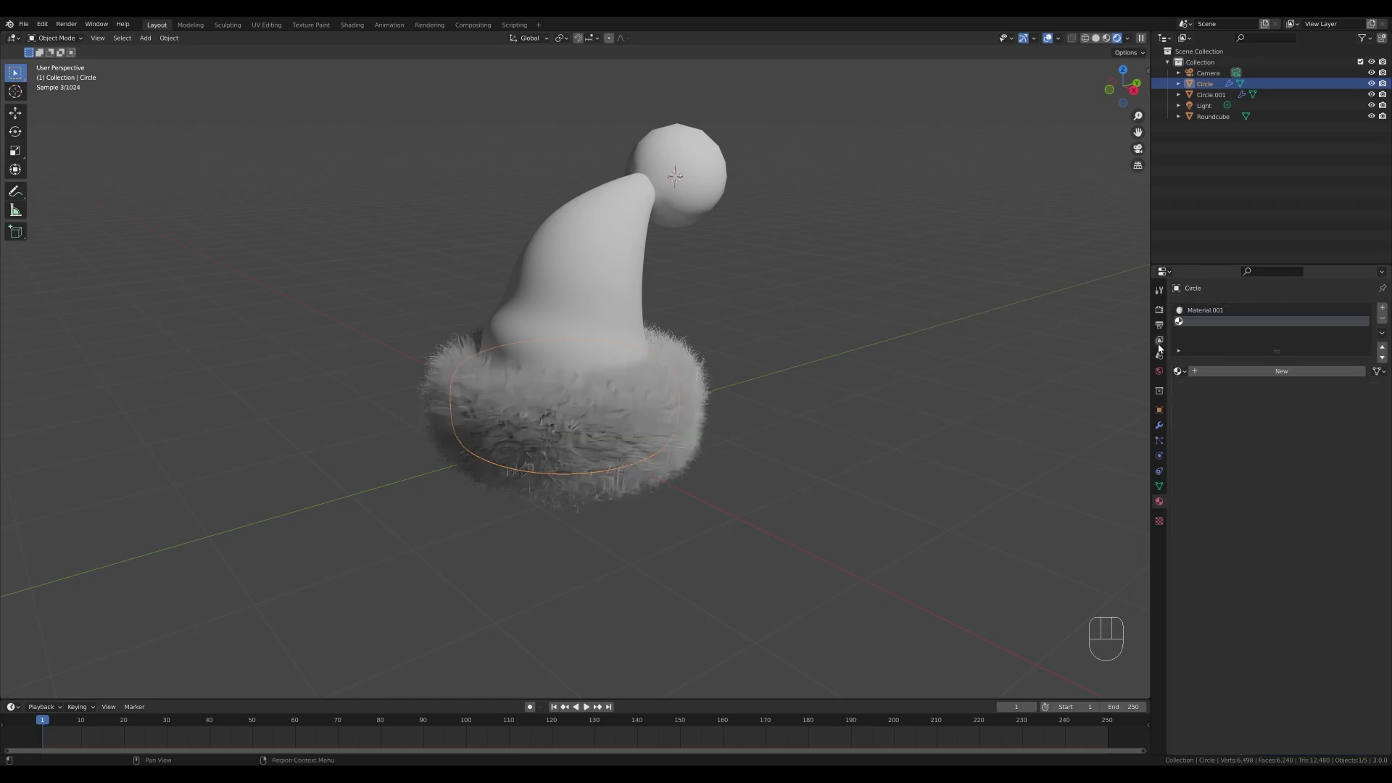
left_click(1242, 371)
Rename the brim's second material as Hair and set its surface shader to Principled Hair BSDF
double_click(1207, 325)
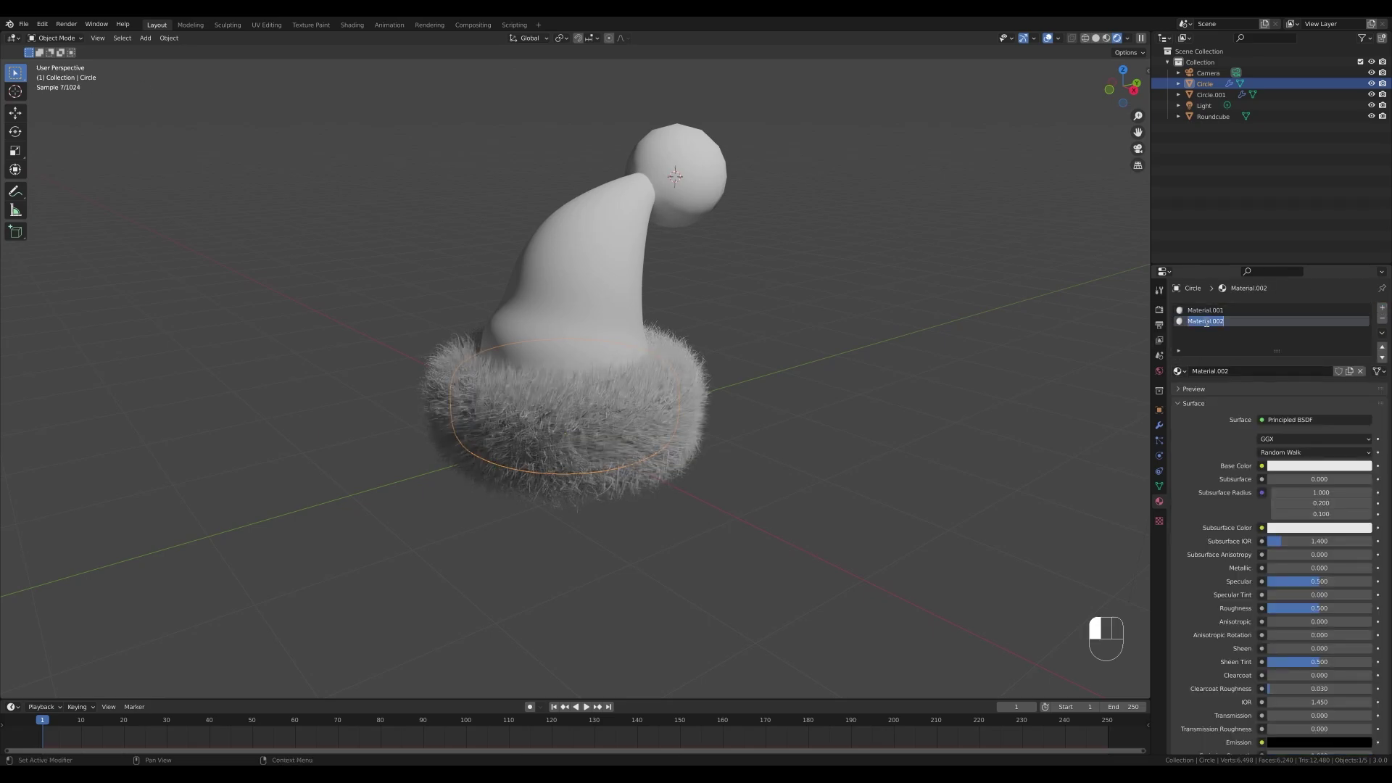
type("Hair")
key("Return")
left_click(1284, 421)
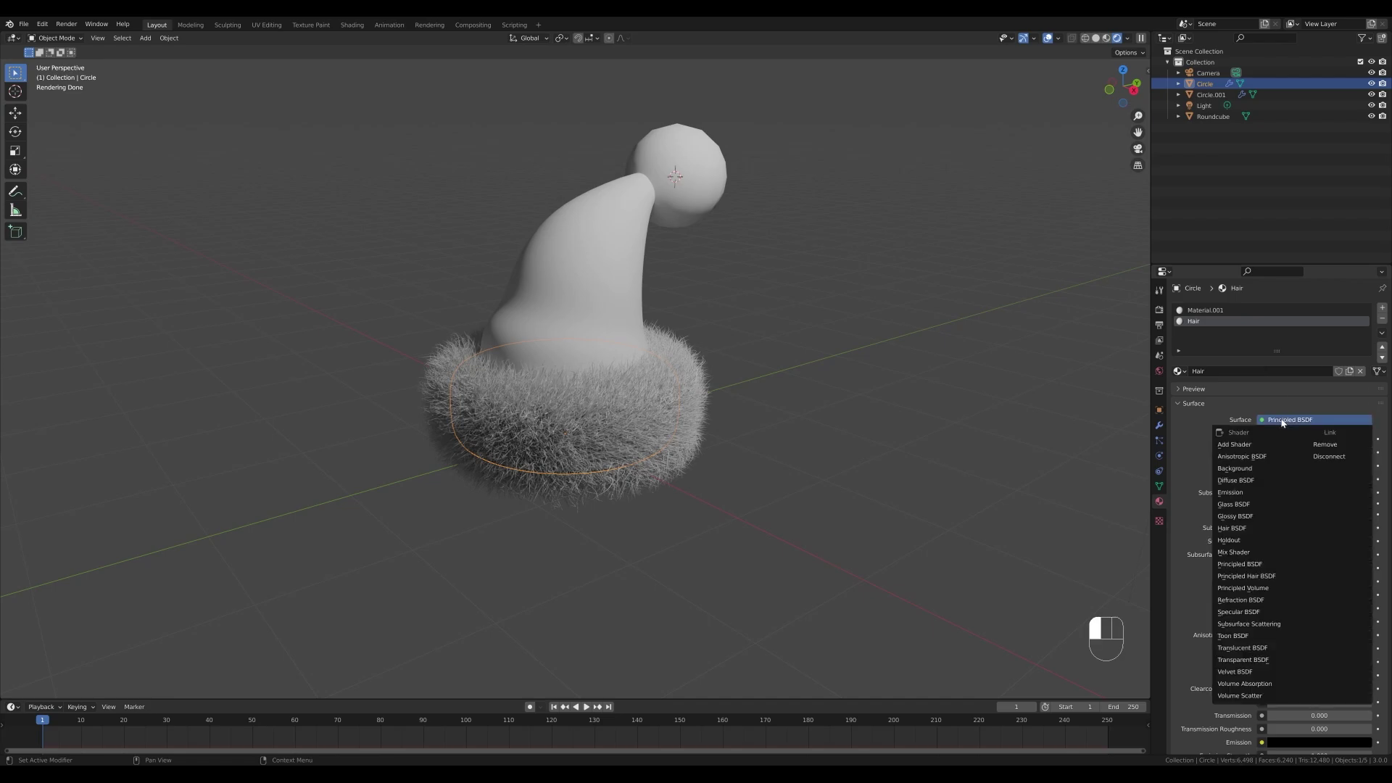
left_click(1254, 577)
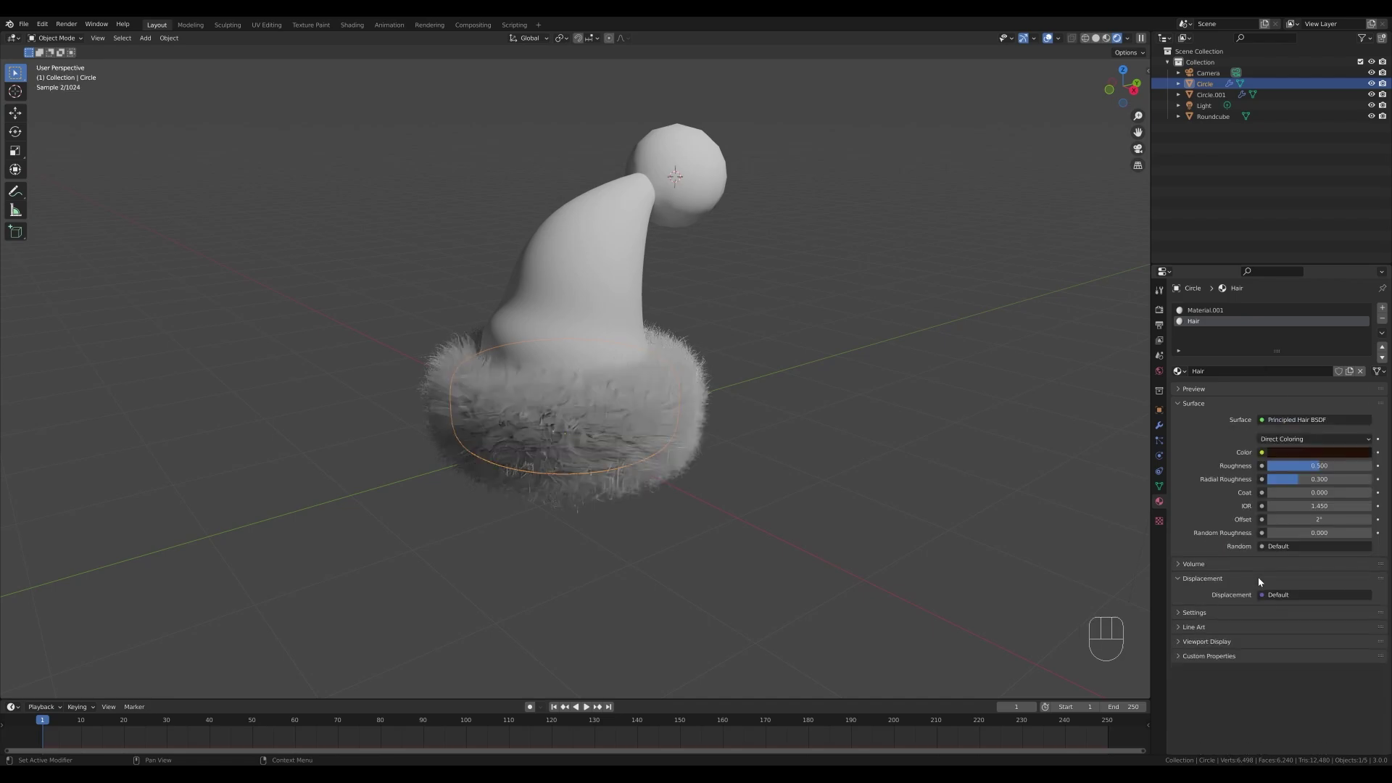
Make the brim's Hair material white by setting its color's saturation to 0 and value to 1
left_click(1284, 451)
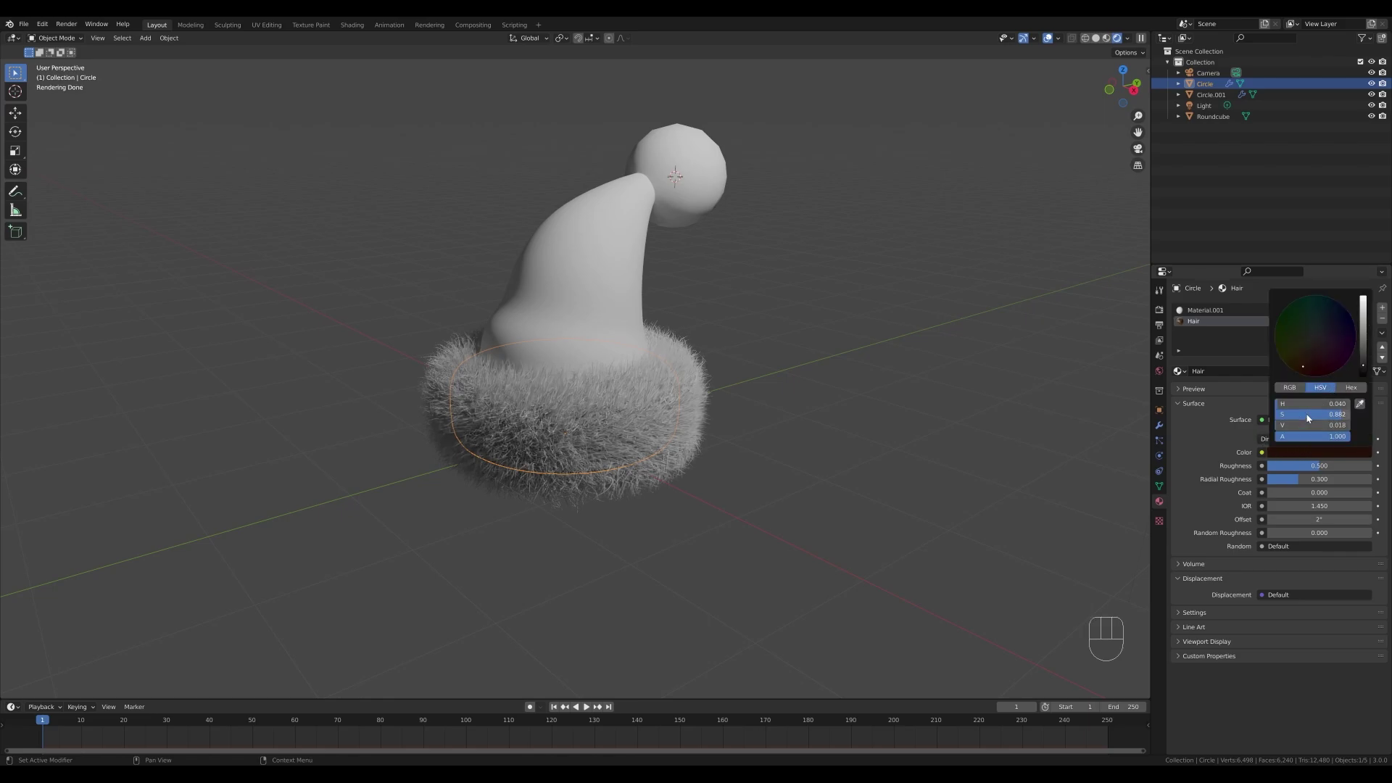
key("BackSpace")
double_click(1289, 428)
type("1")
key("Return")
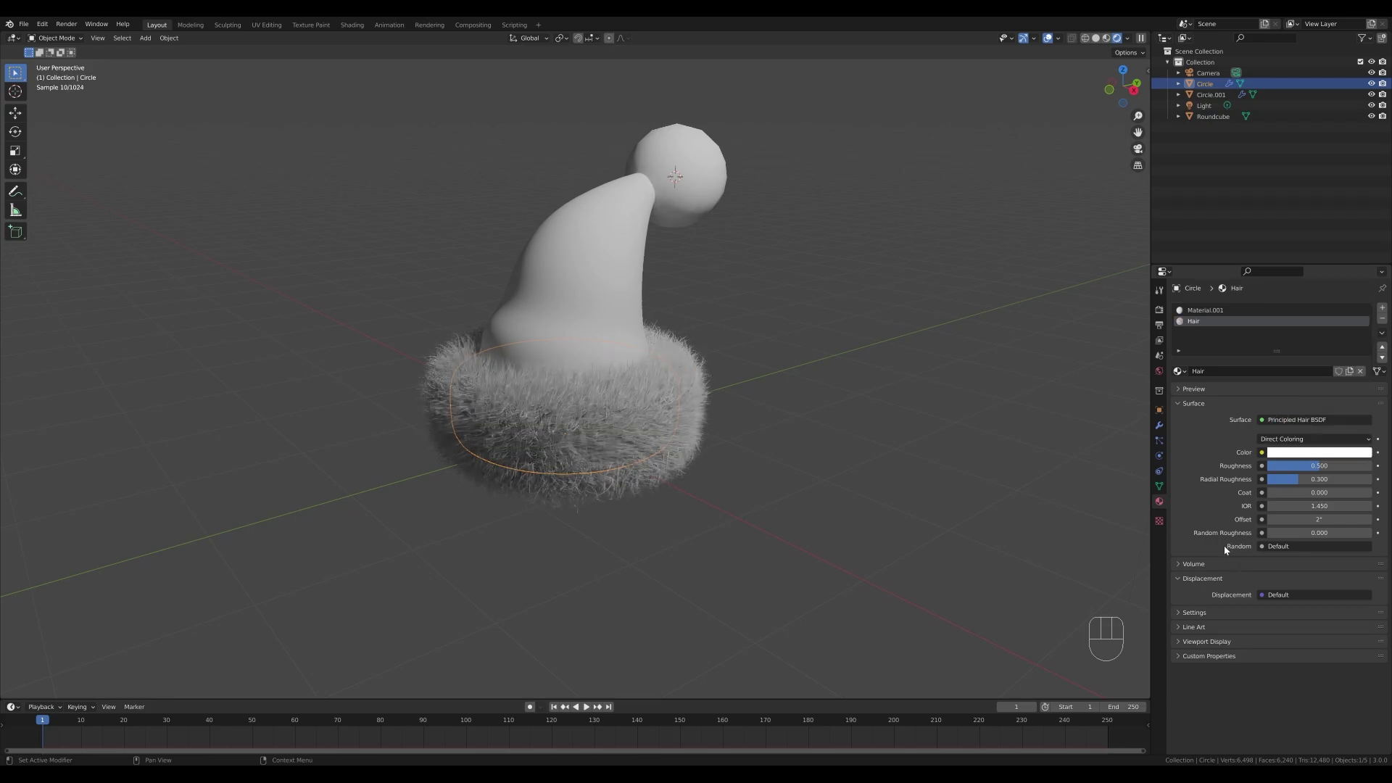
Set the brim particle system's render material to Hair and check the fur from another angle
left_click(1159, 441)
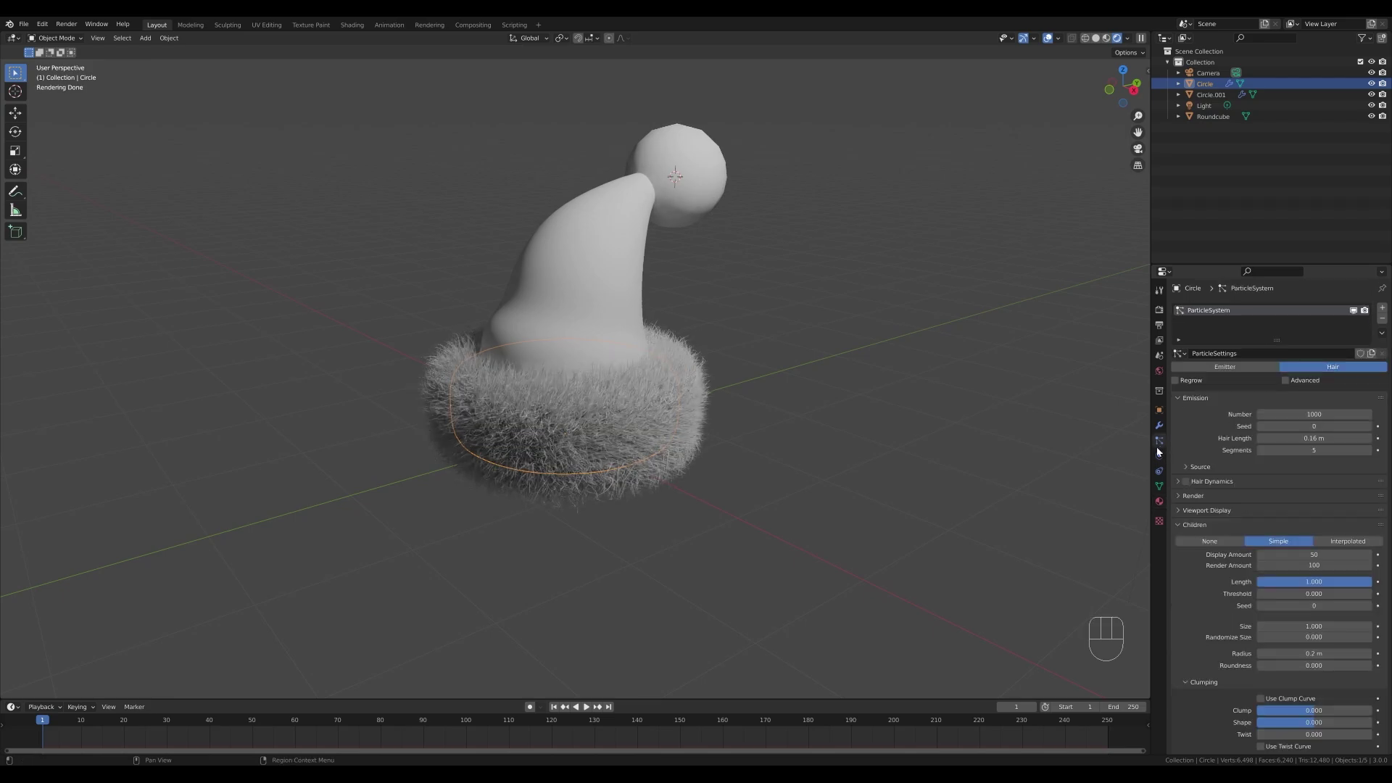
left_click(1178, 497)
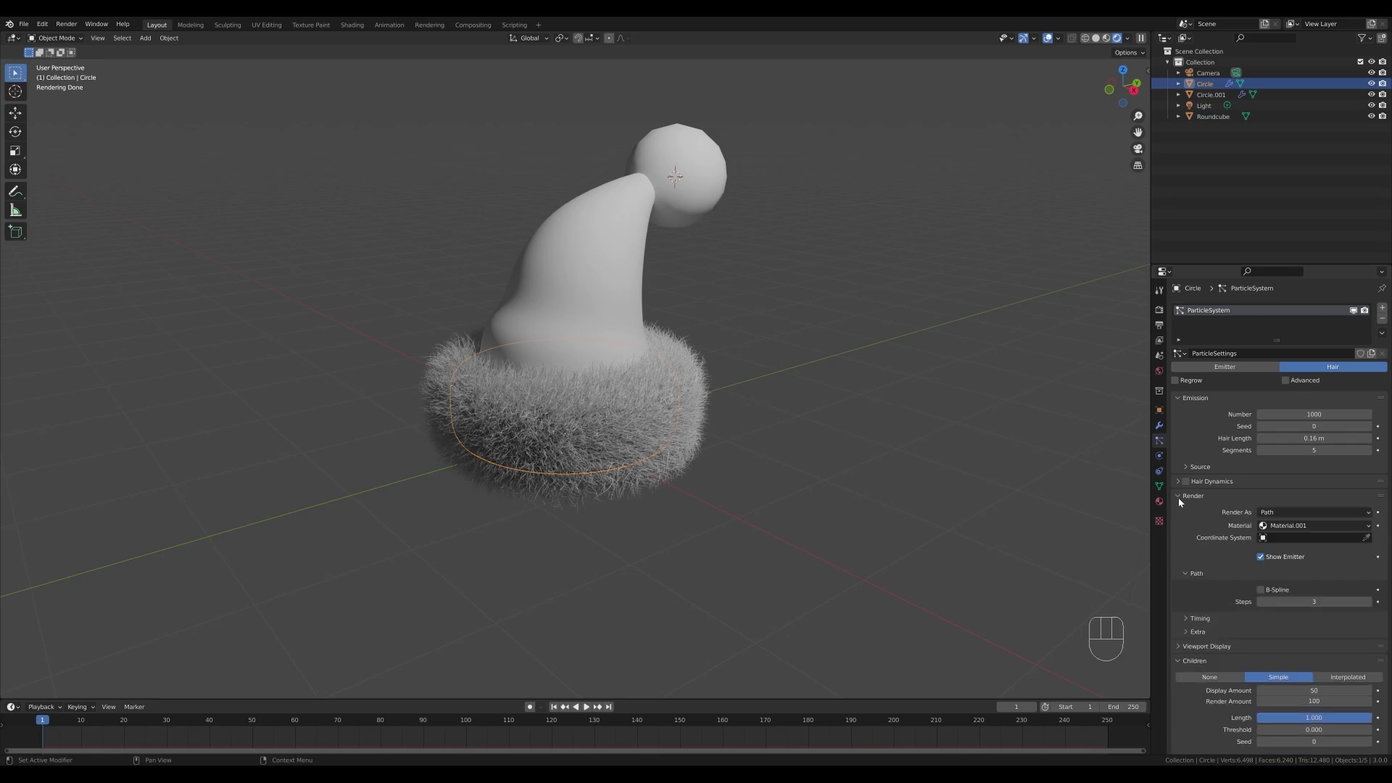
left_click(1277, 525)
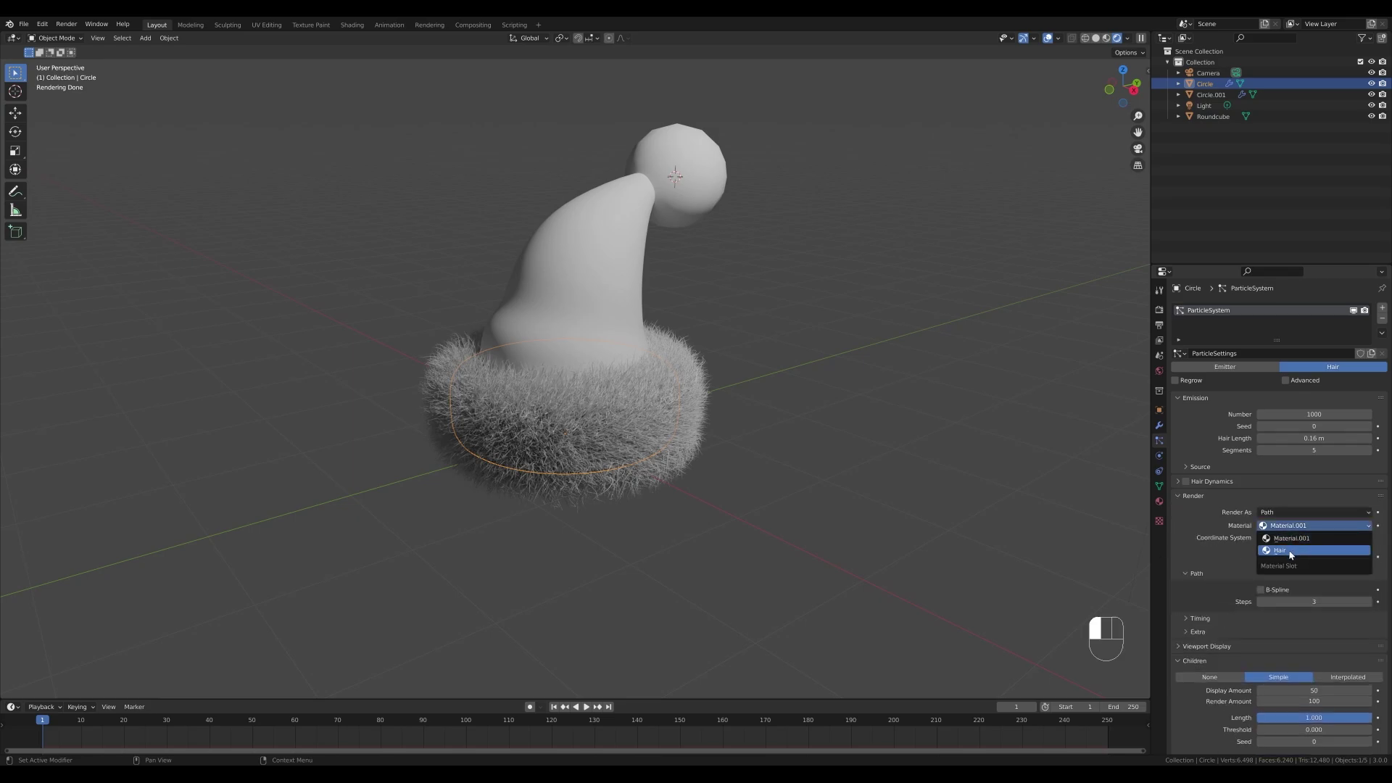
left_click(1290, 555)
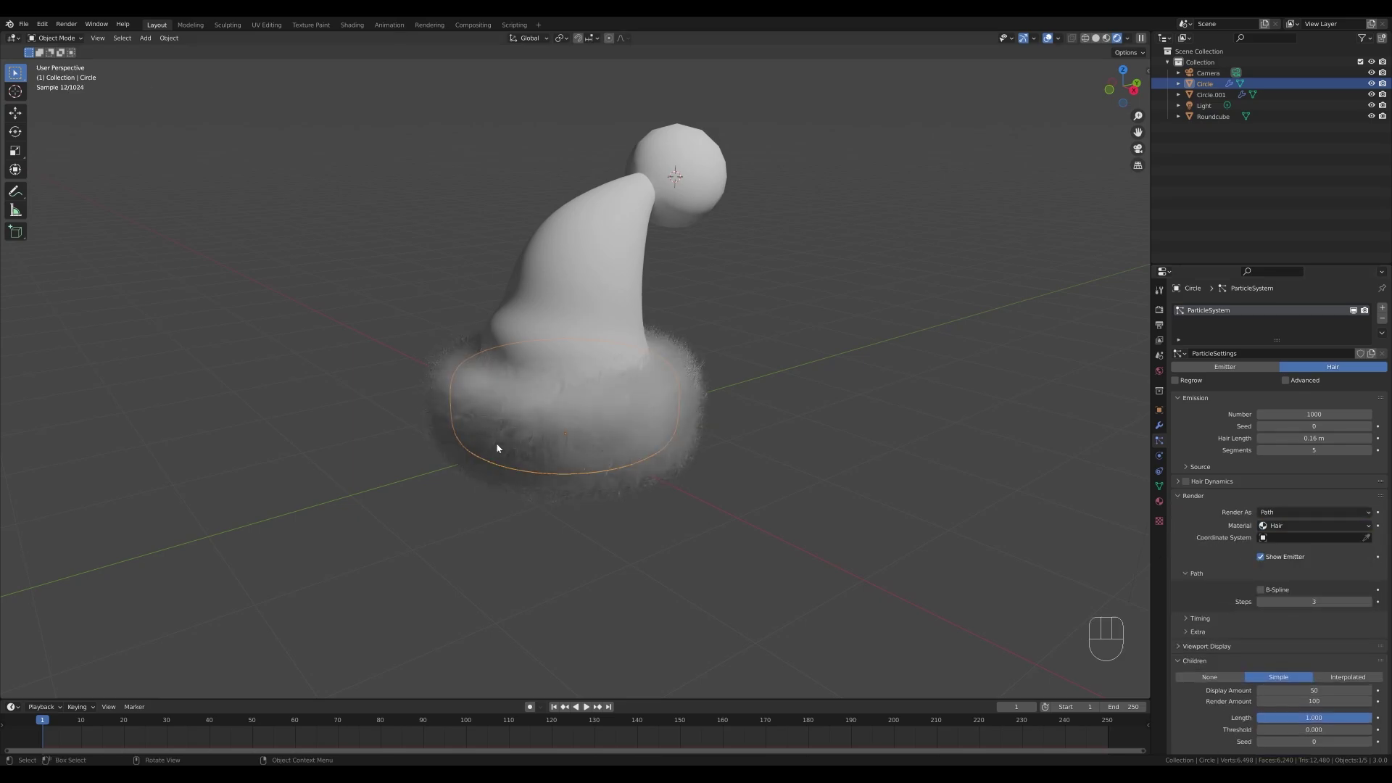
middle_click_drag(786, 422, 630, 450)
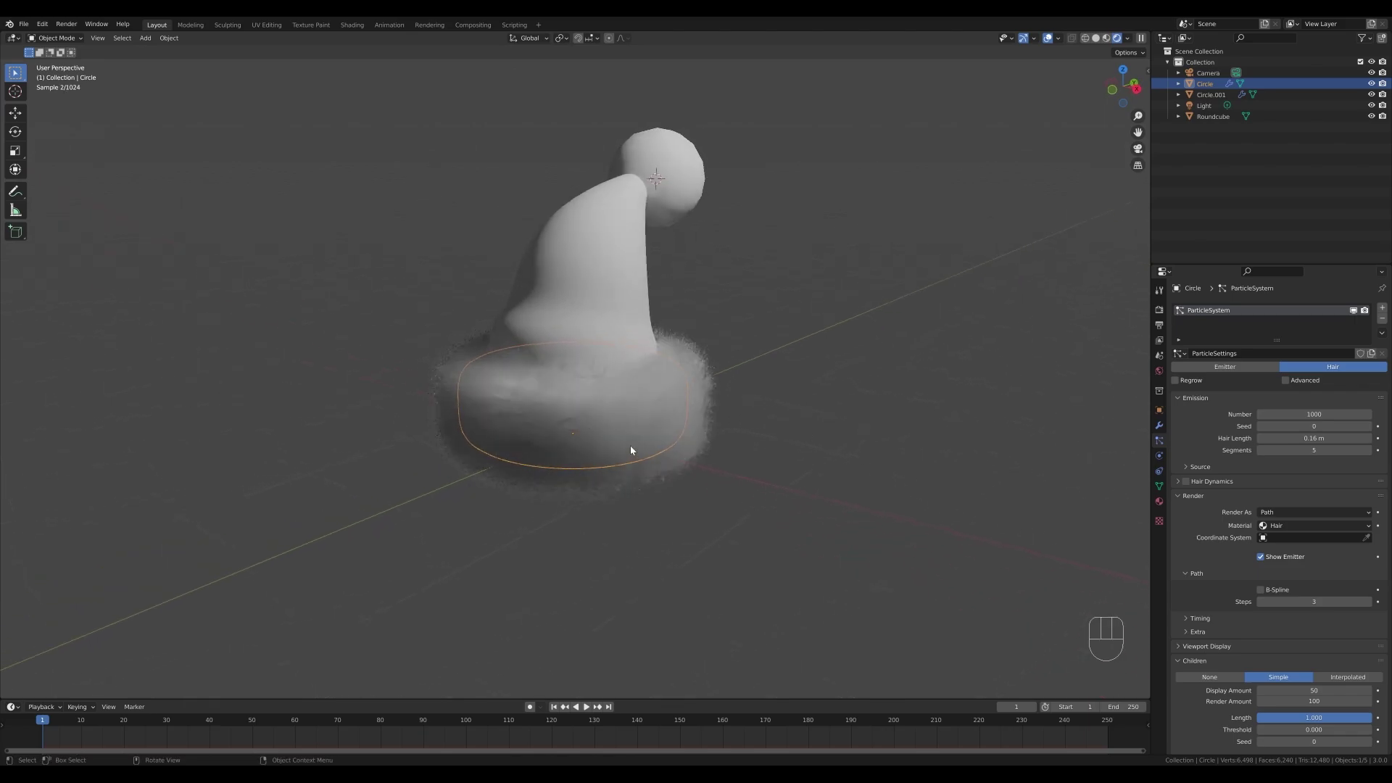
middle_click_drag(735, 416, 534, 453)
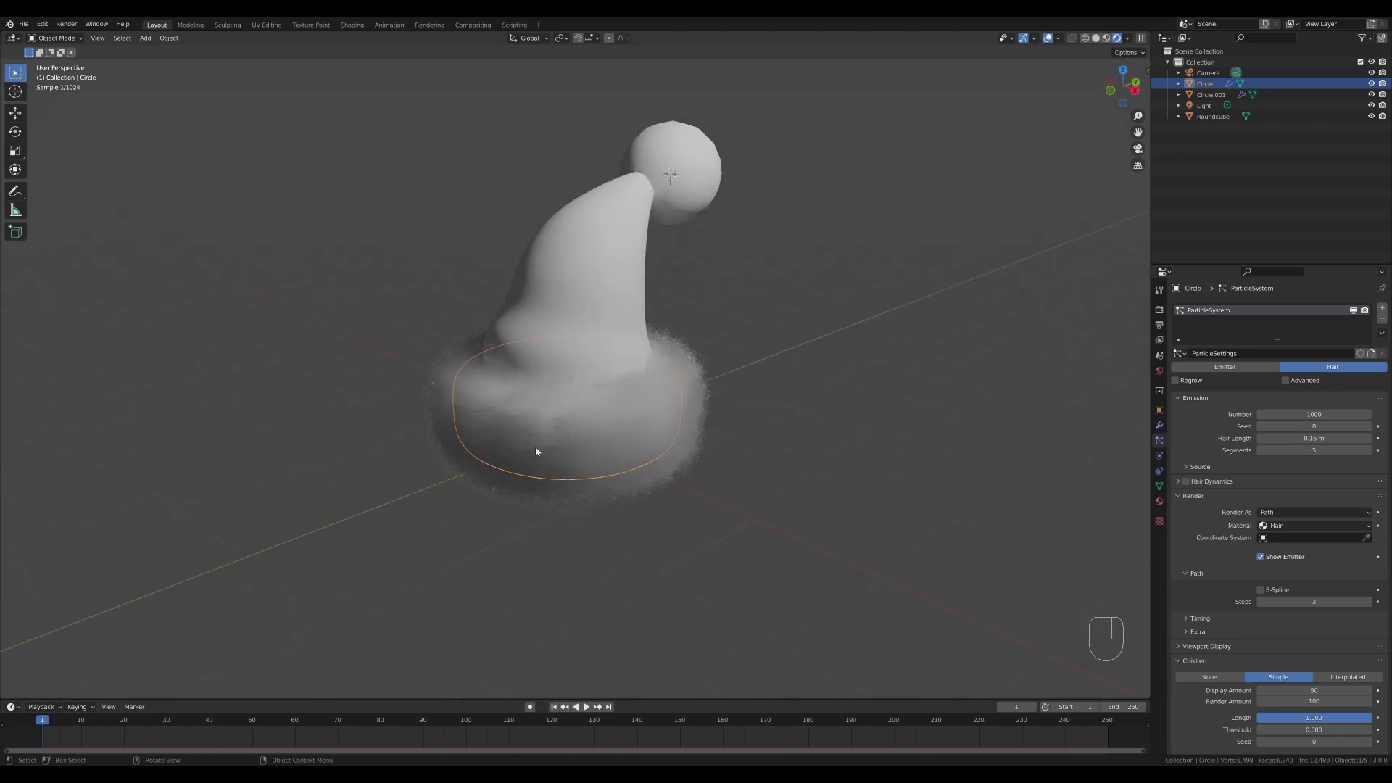
Add a particle system to the pom-pom and assign it the brim's existing ParticleSettings
left_click(684, 181)
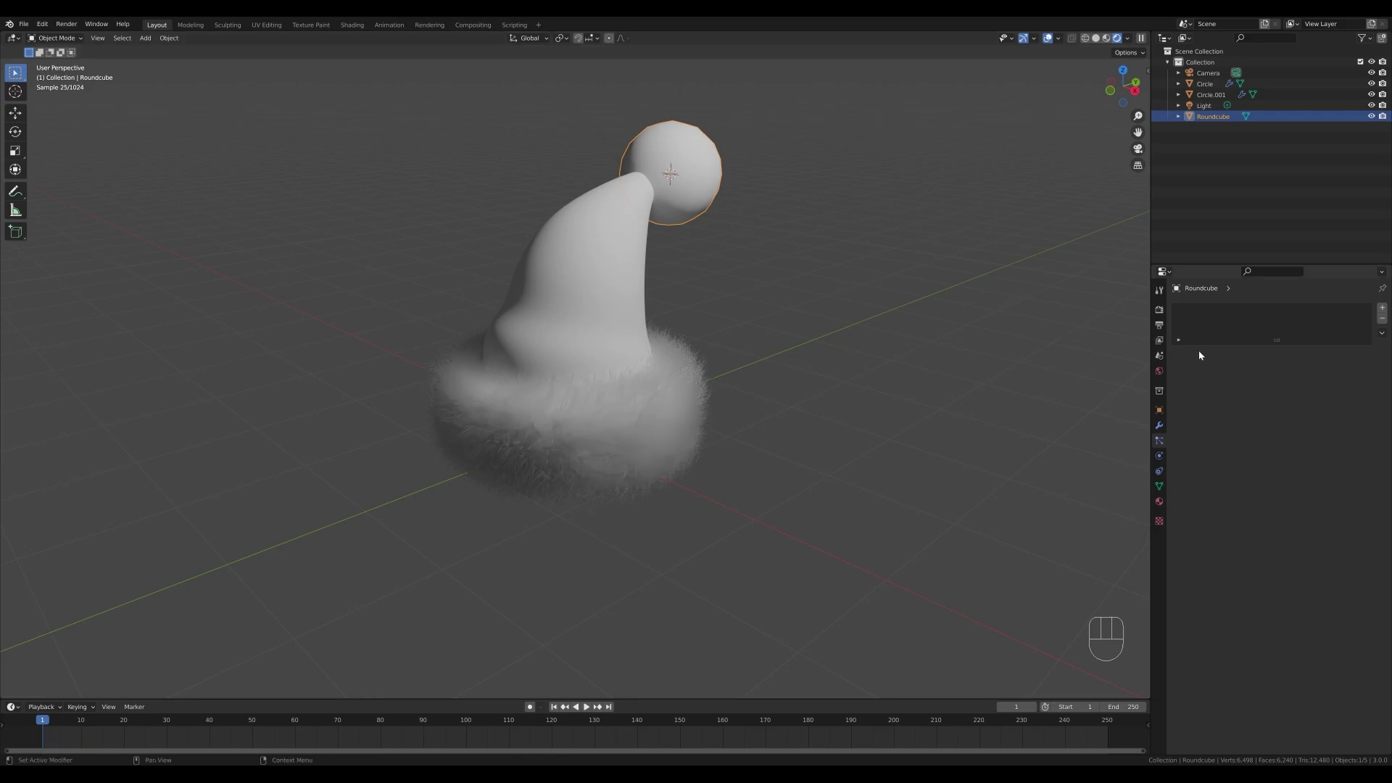
key("ctrl+z")
left_click(1381, 307)
left_click(1179, 354)
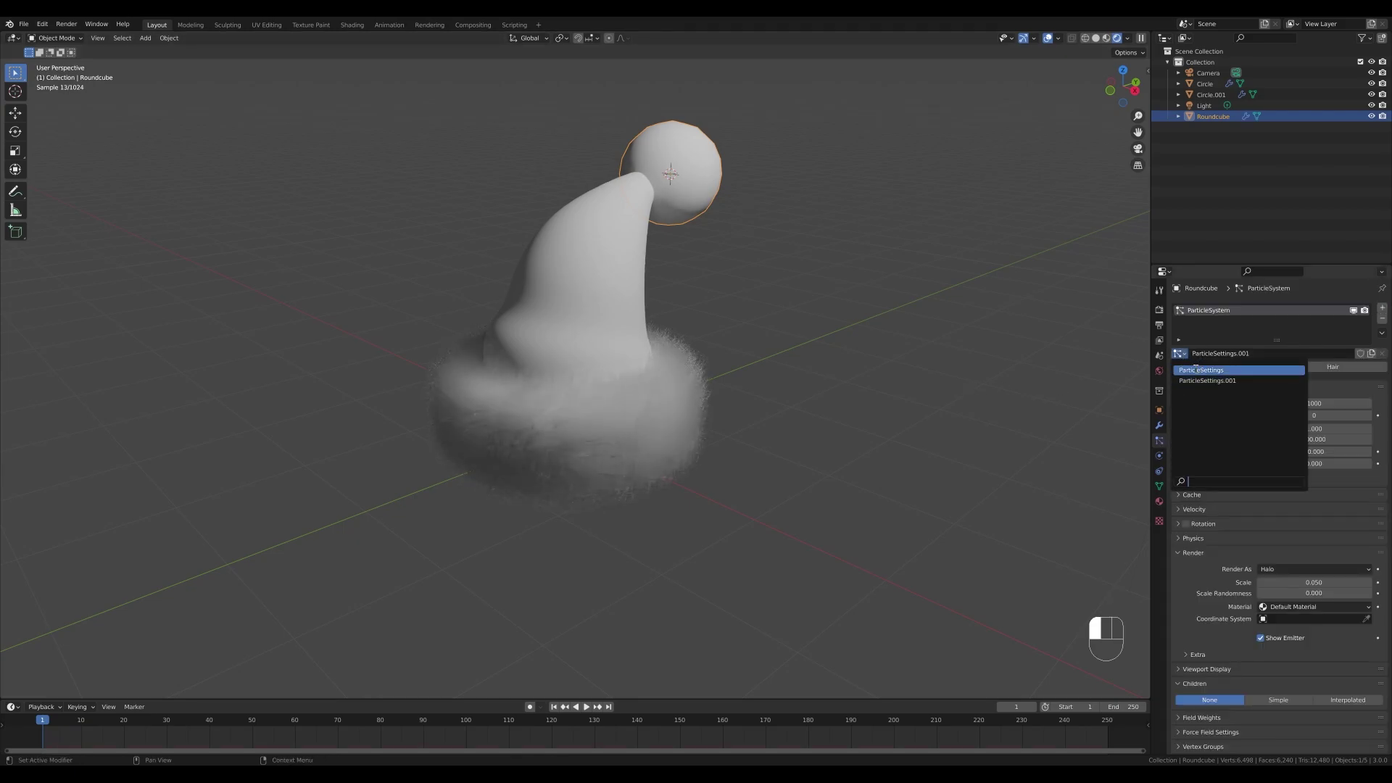
left_click(1200, 370)
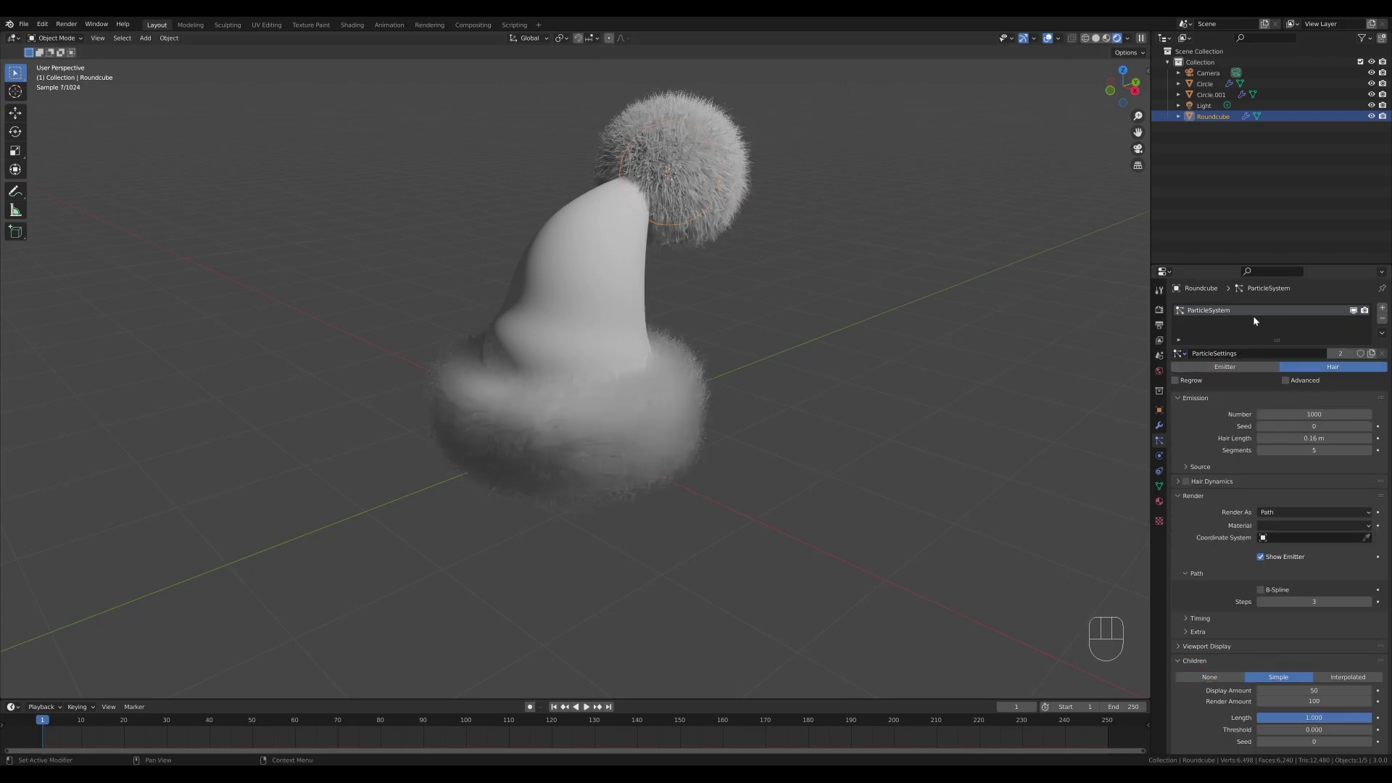
Assign the existing Material to the pom-pom's first slot and Hair to a second slot
left_click(1158, 501)
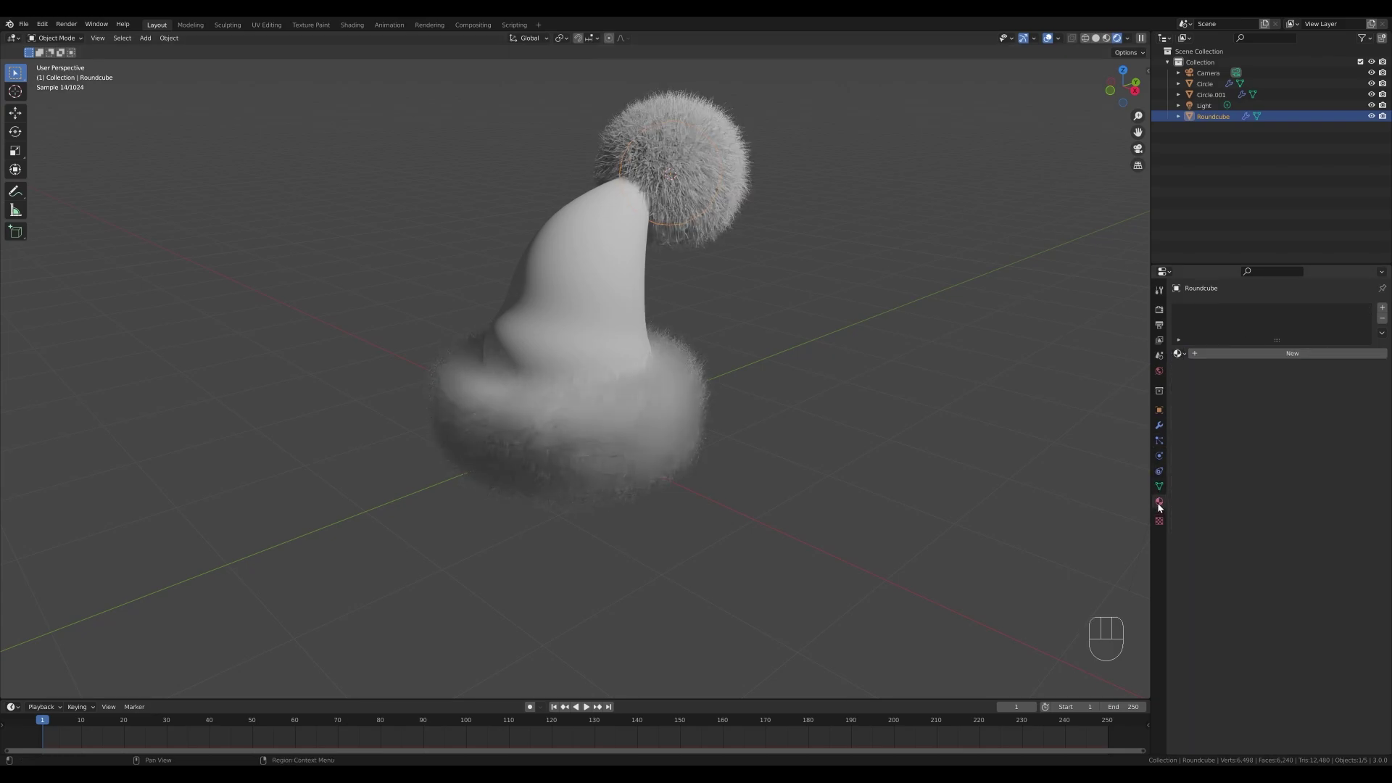
left_click(1177, 353)
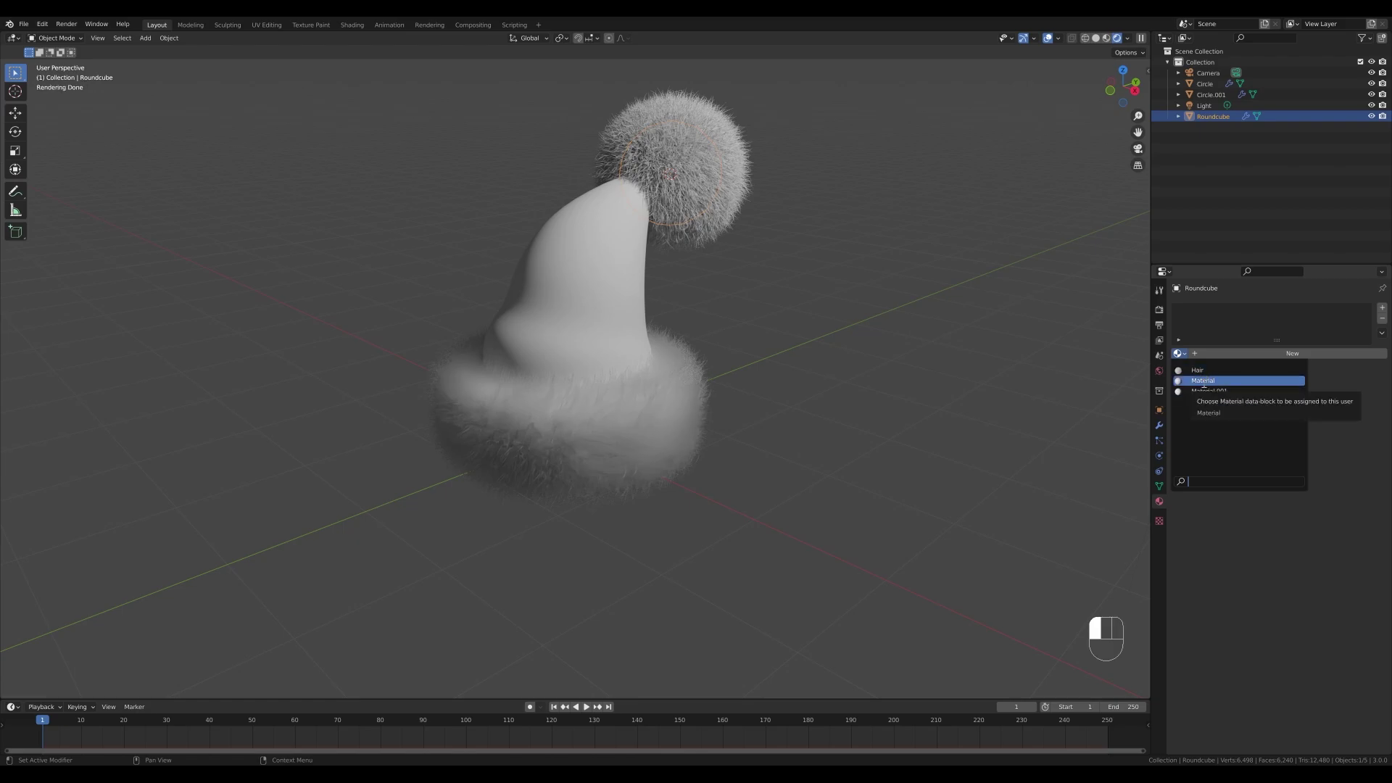
left_click(1203, 381)
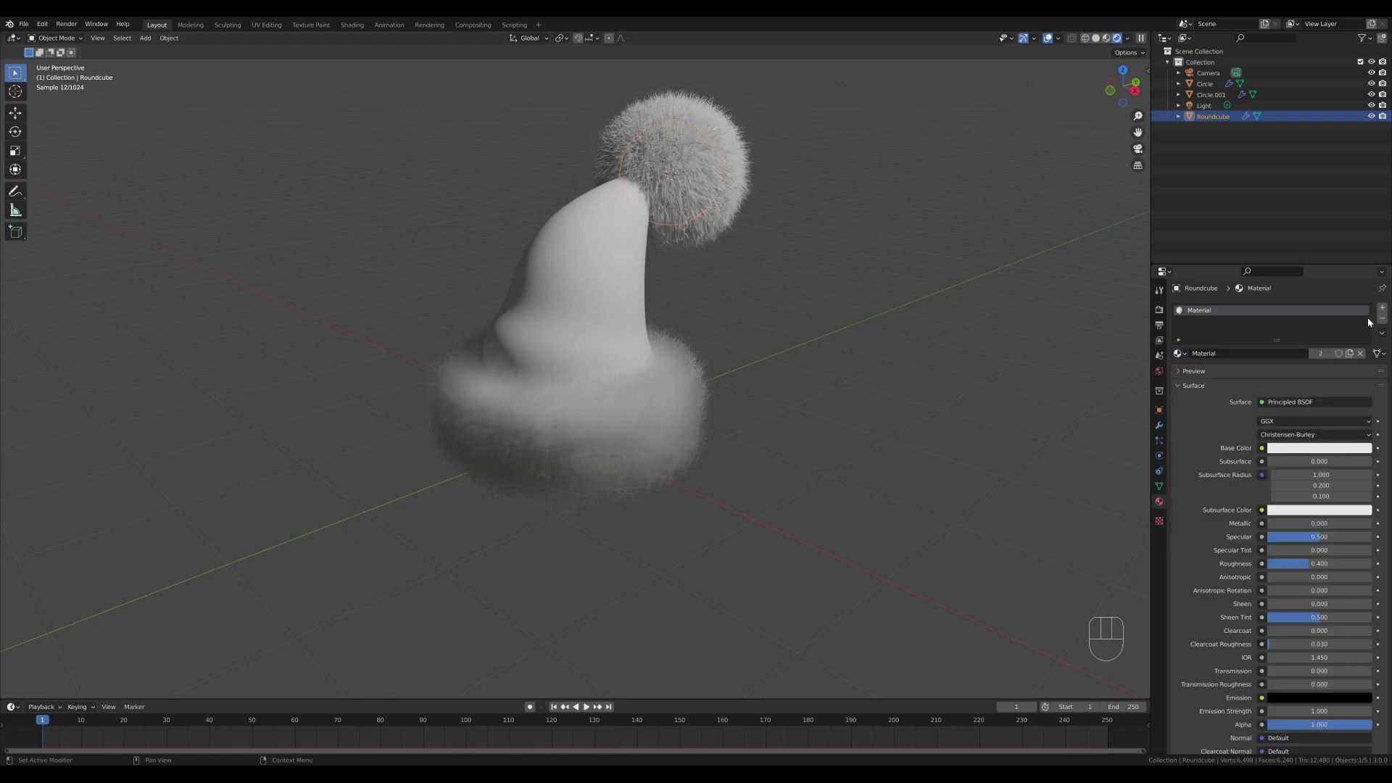
left_click(1382, 308)
left_click(1181, 371)
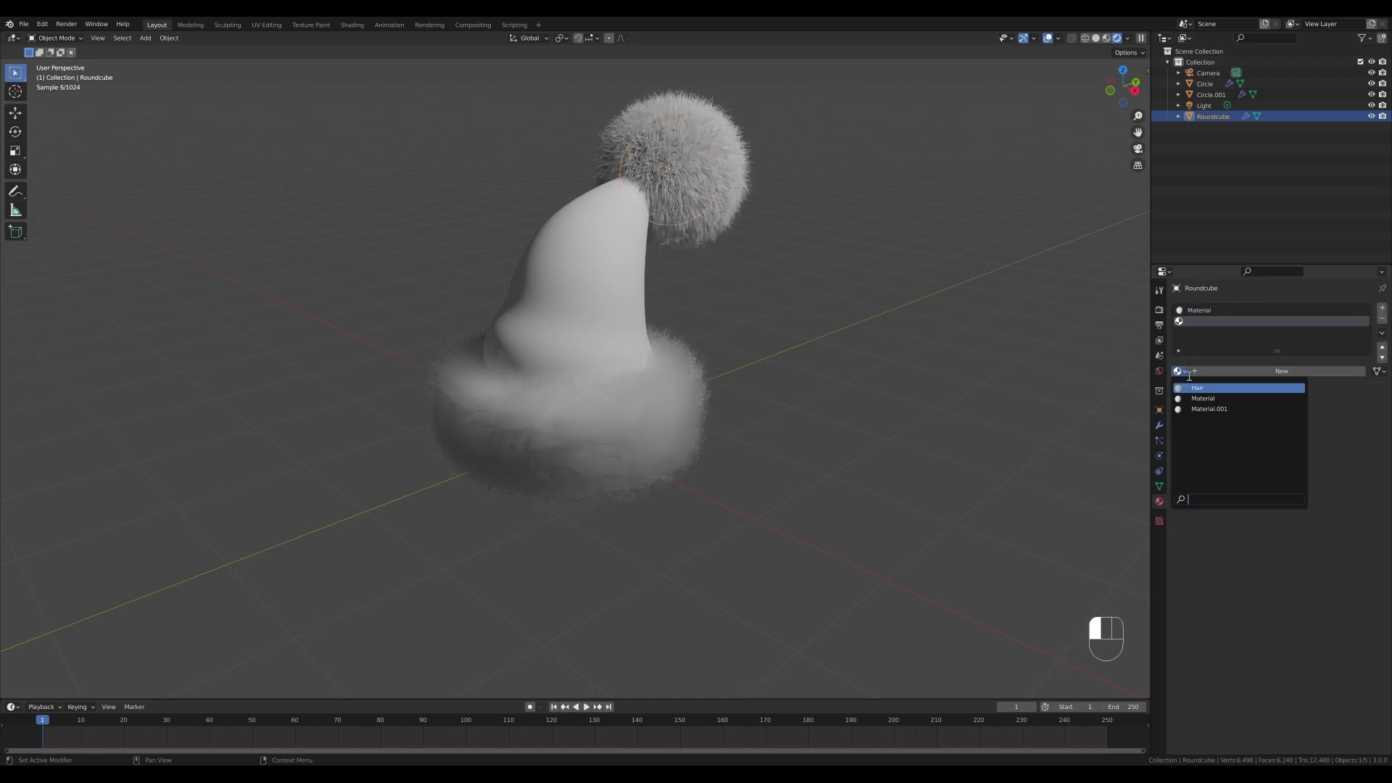
left_click(1198, 390)
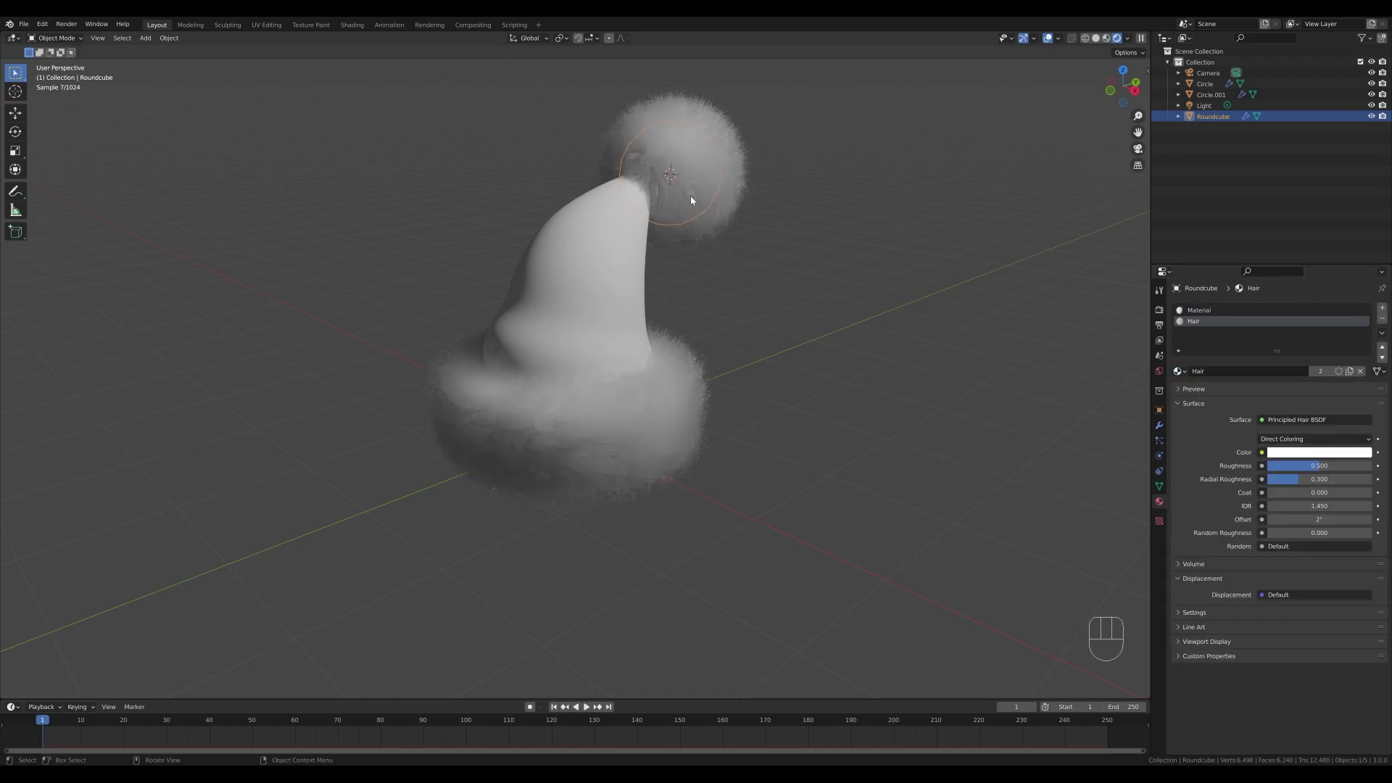
Give the hat body a new material with a red base color and a roughness of 1.0
left_click(568, 272)
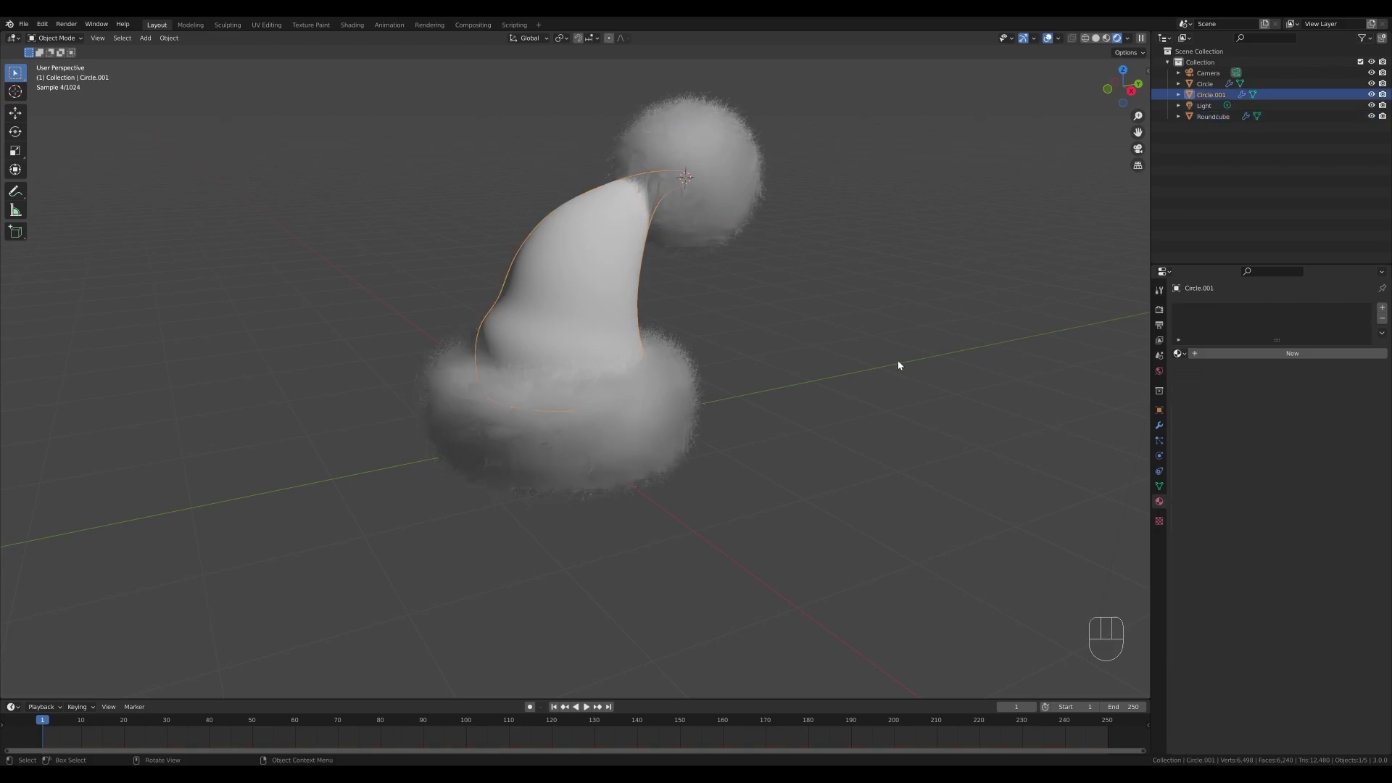
left_click(1240, 354)
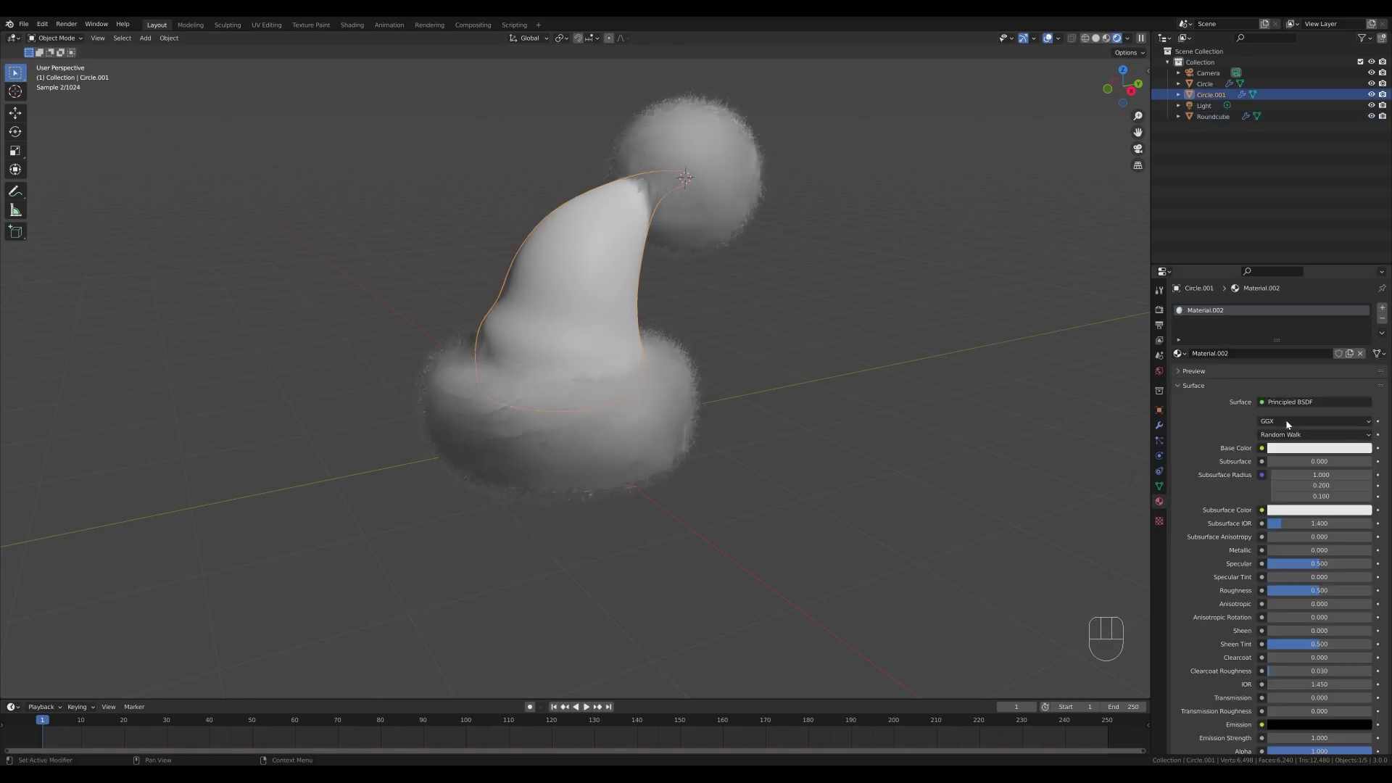
left_click(1318, 448)
left_click_drag(1316, 357, 1312, 367)
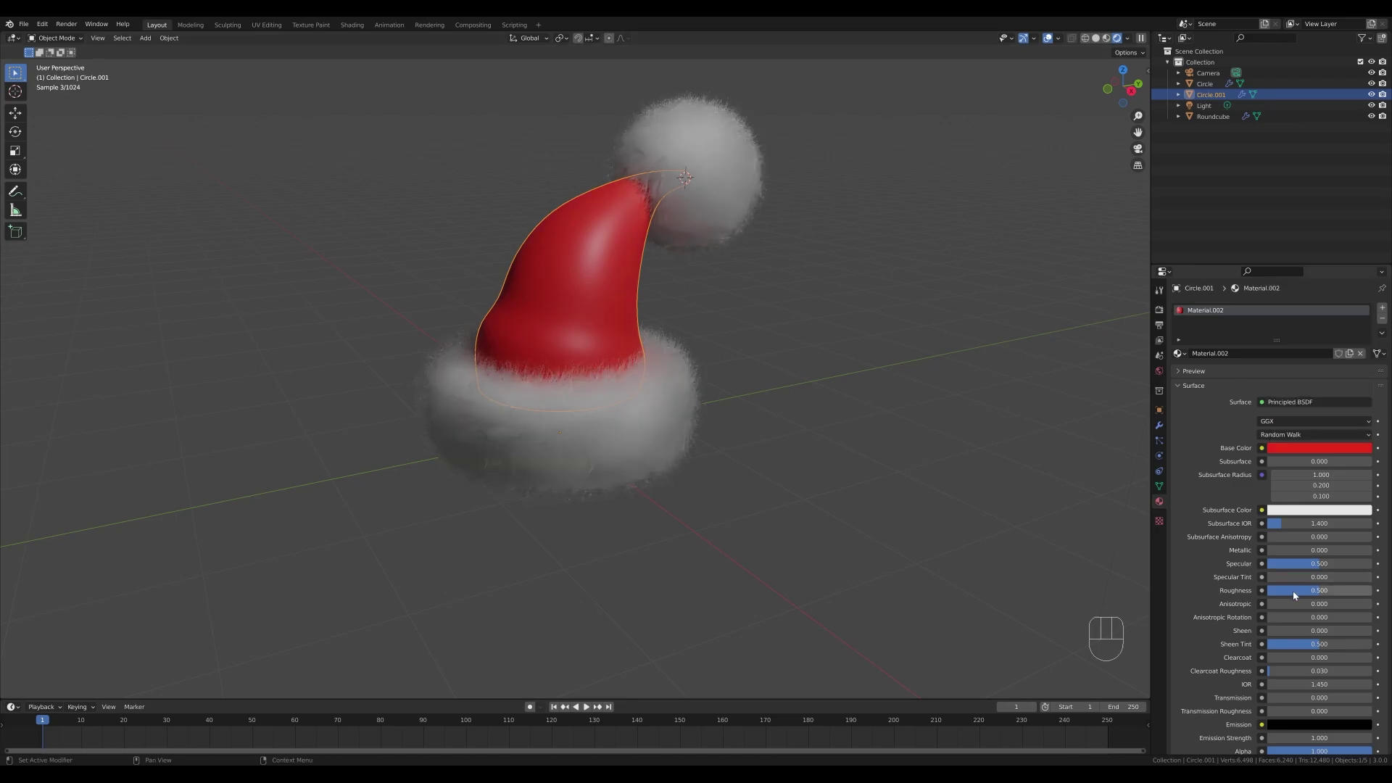
key("ctrl+z")
left_click_drag(1315, 591, 1370, 591)
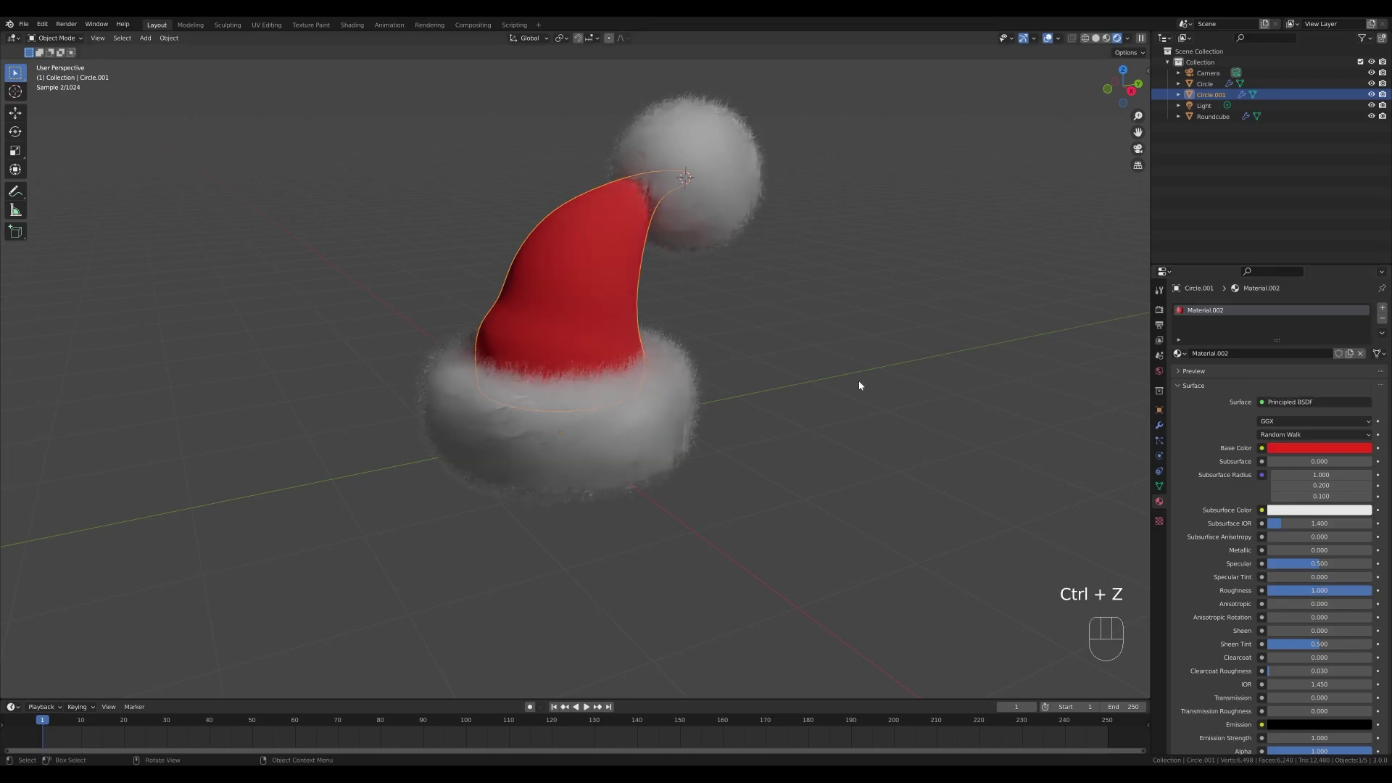
In Edit Mode with X-ray on, scale the hat body's bottom edge loop up by about 1.29
middle_click_drag(603, 350, 776, 305)
scroll(786, 304, "down", 4)
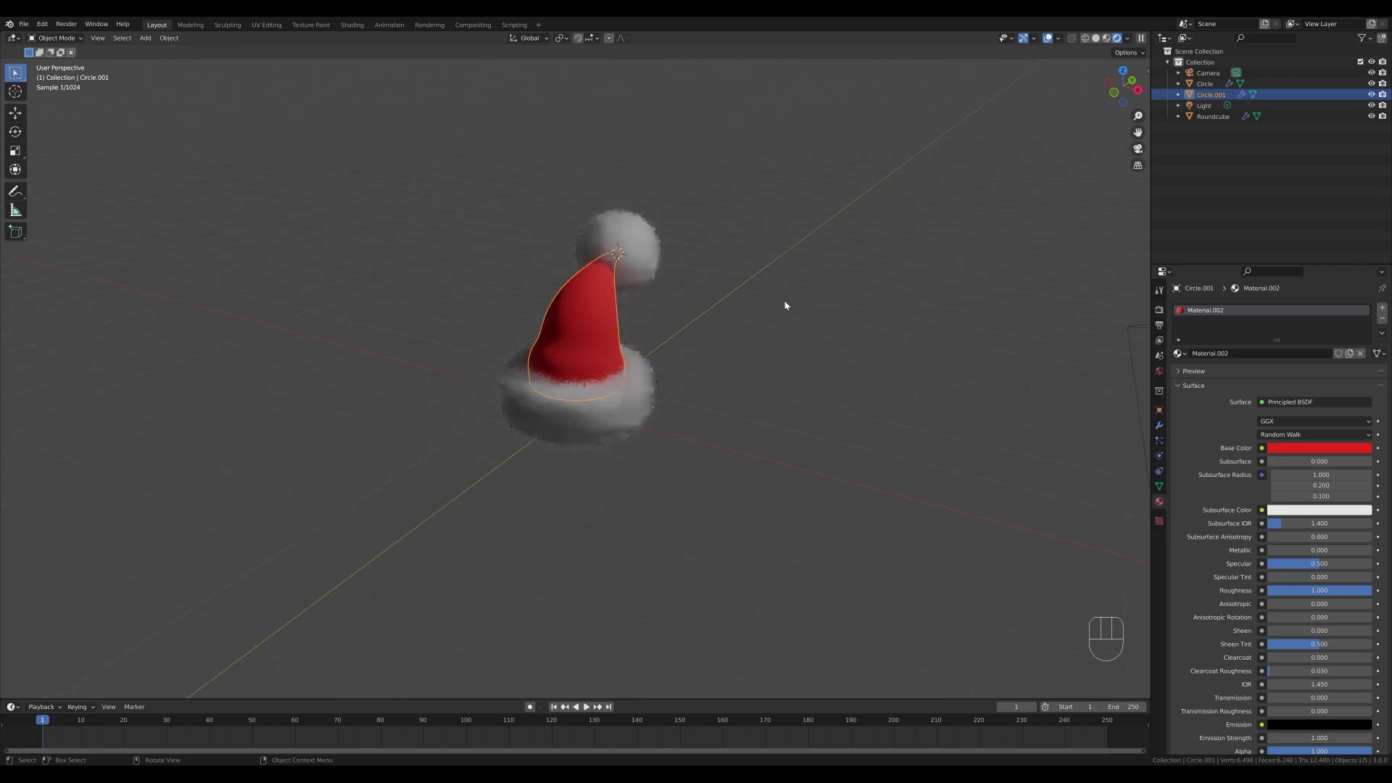
scroll(675, 362, "up", 2)
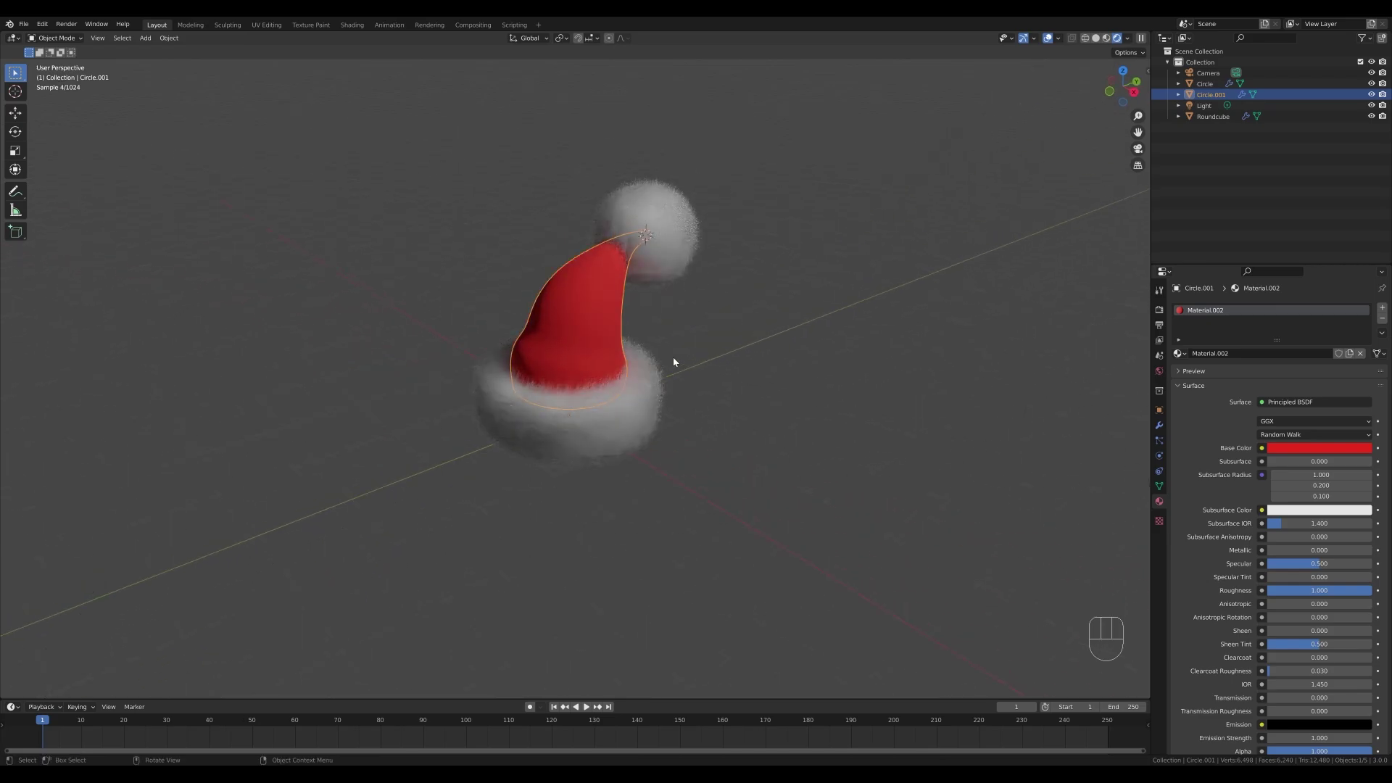
key("ctrl+z")
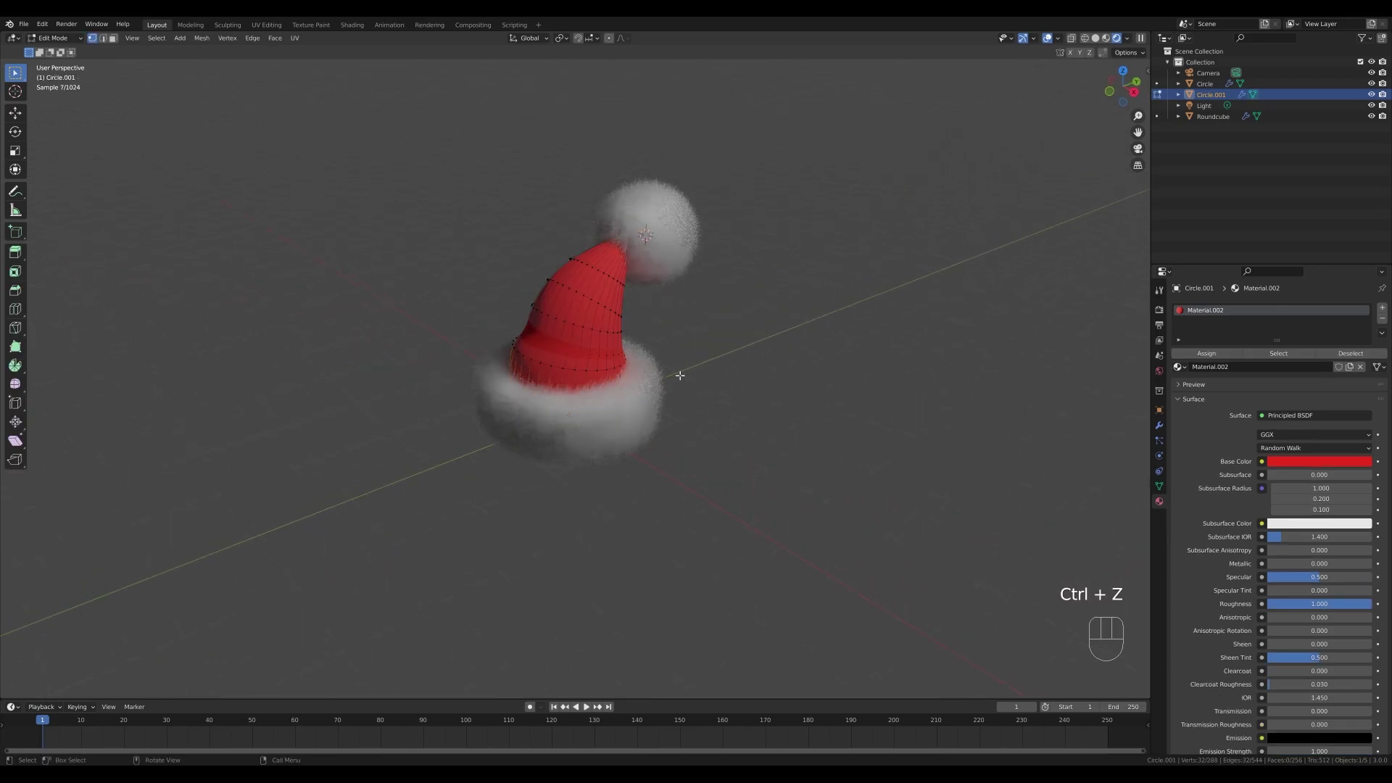
key("z")
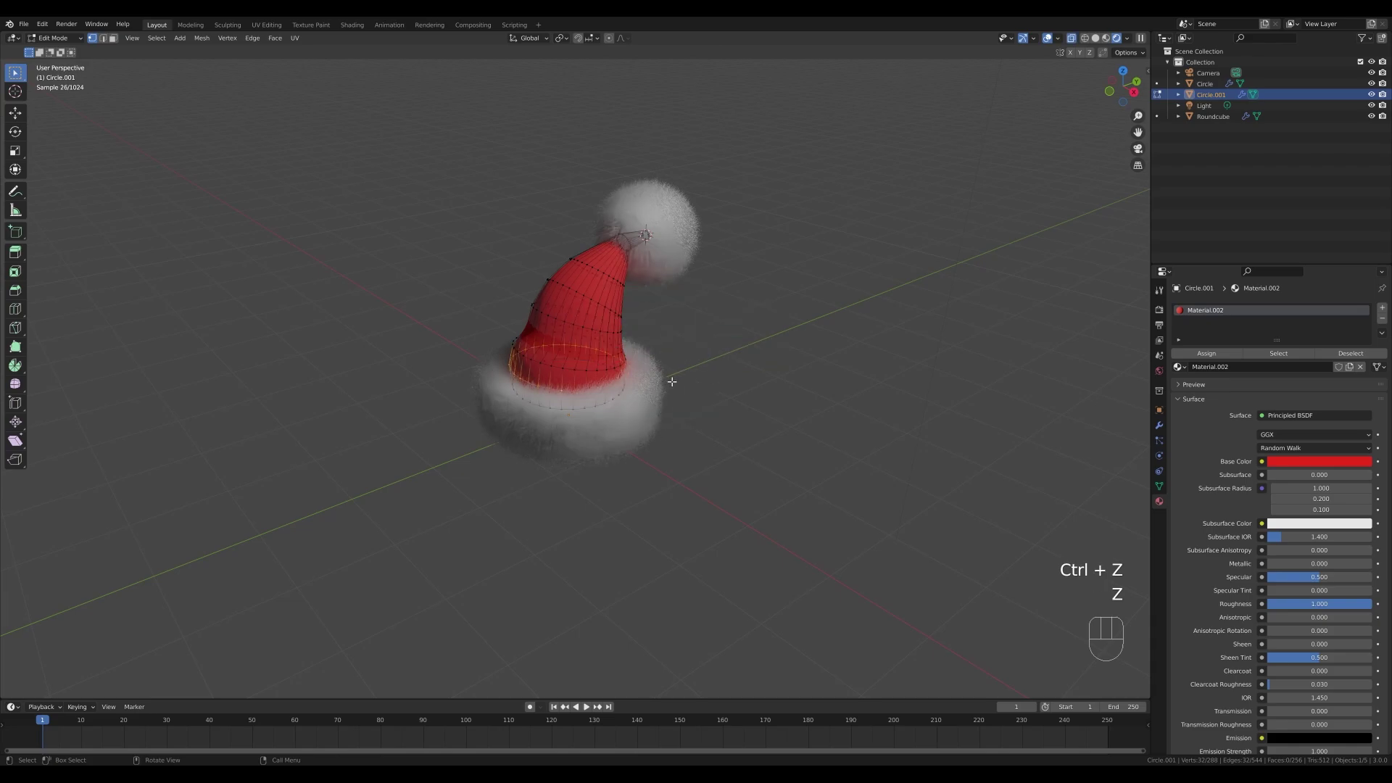
key("s")
left_click(593, 406, "alt")
key("s")
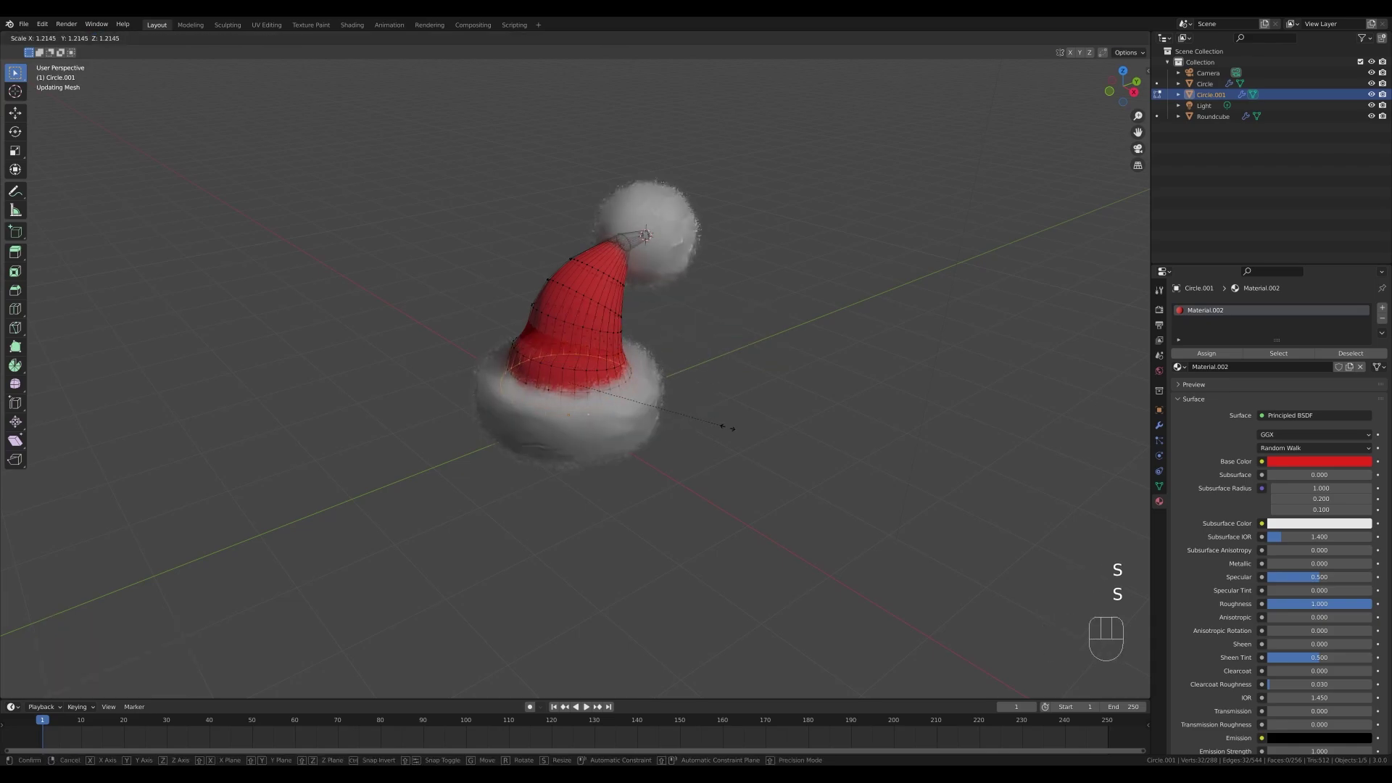
left_click(733, 426)
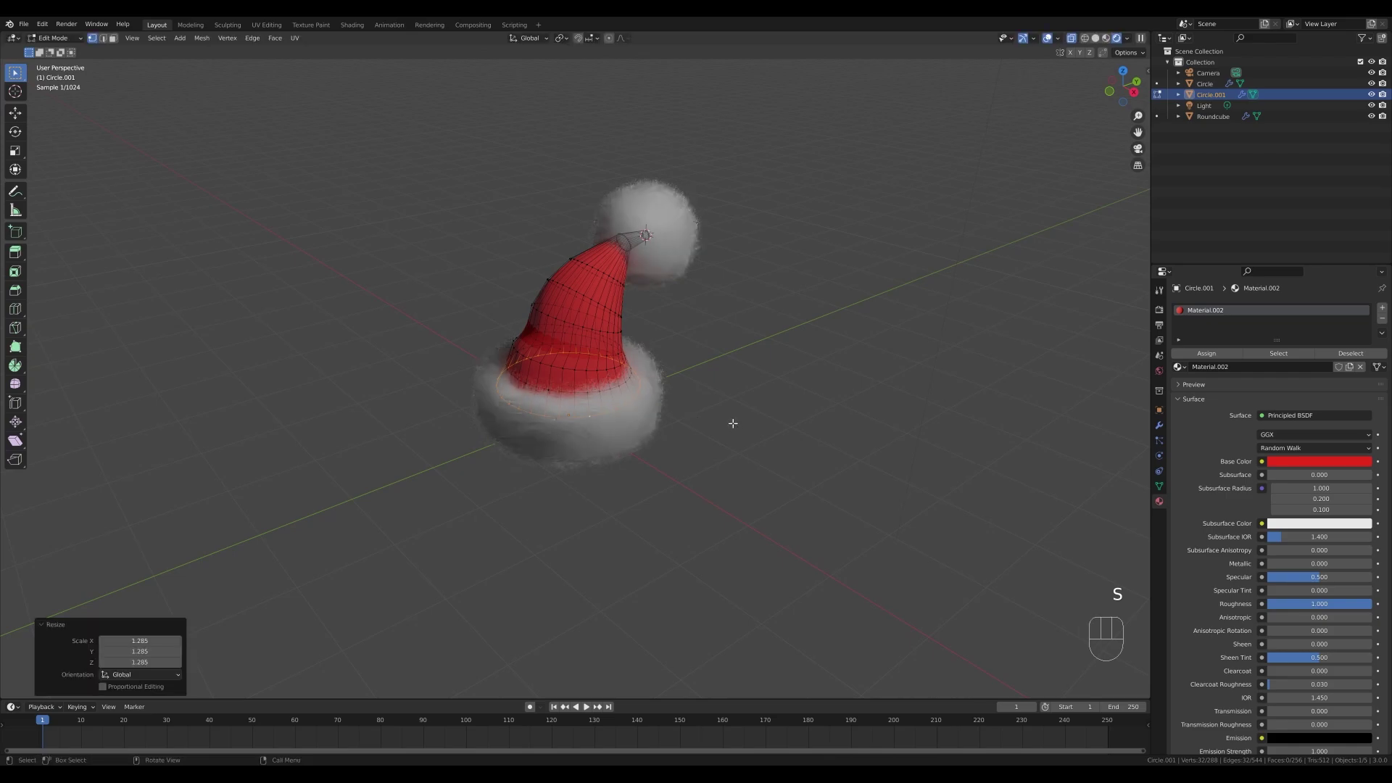
key("Tab")
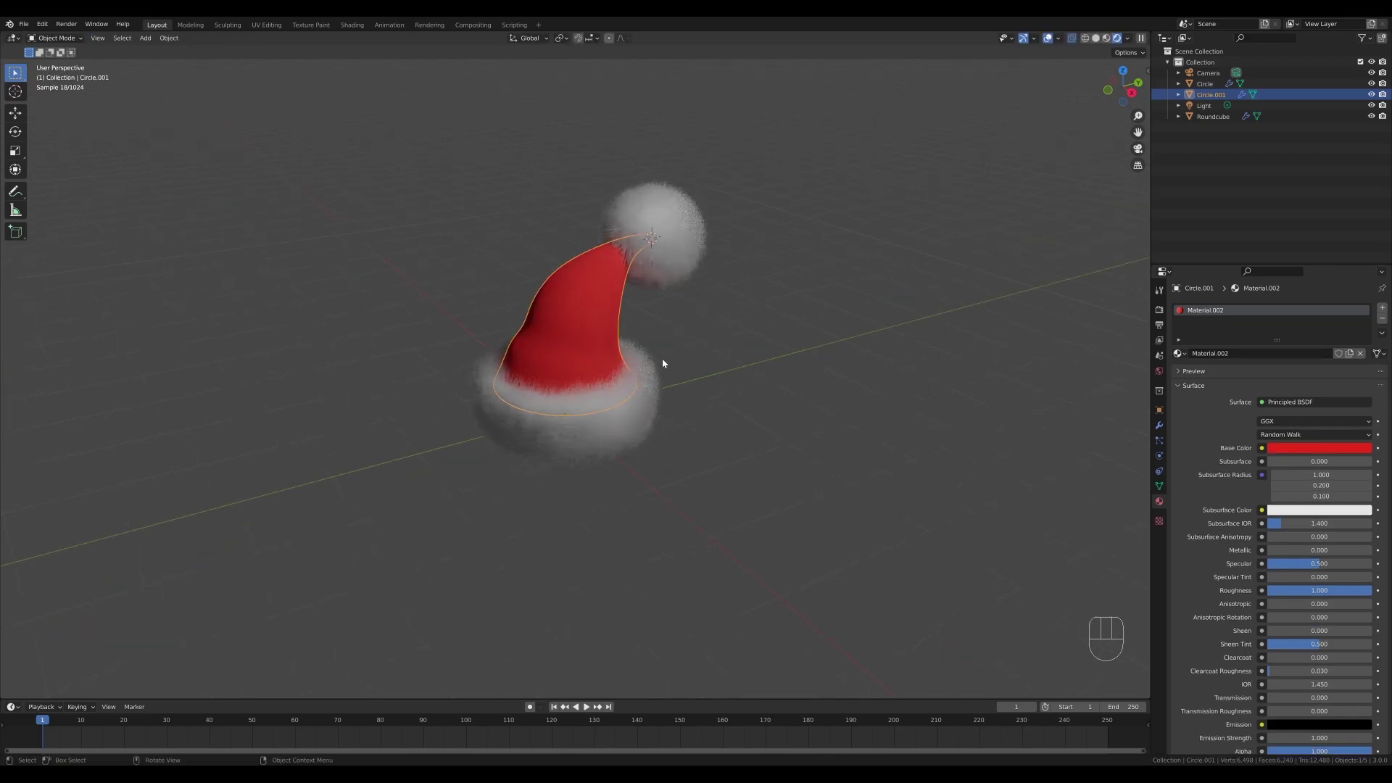
Parent the hat body, pom-pom and light to the brim, keeping their transforms
left_click_drag(311, 119, 832, 556)
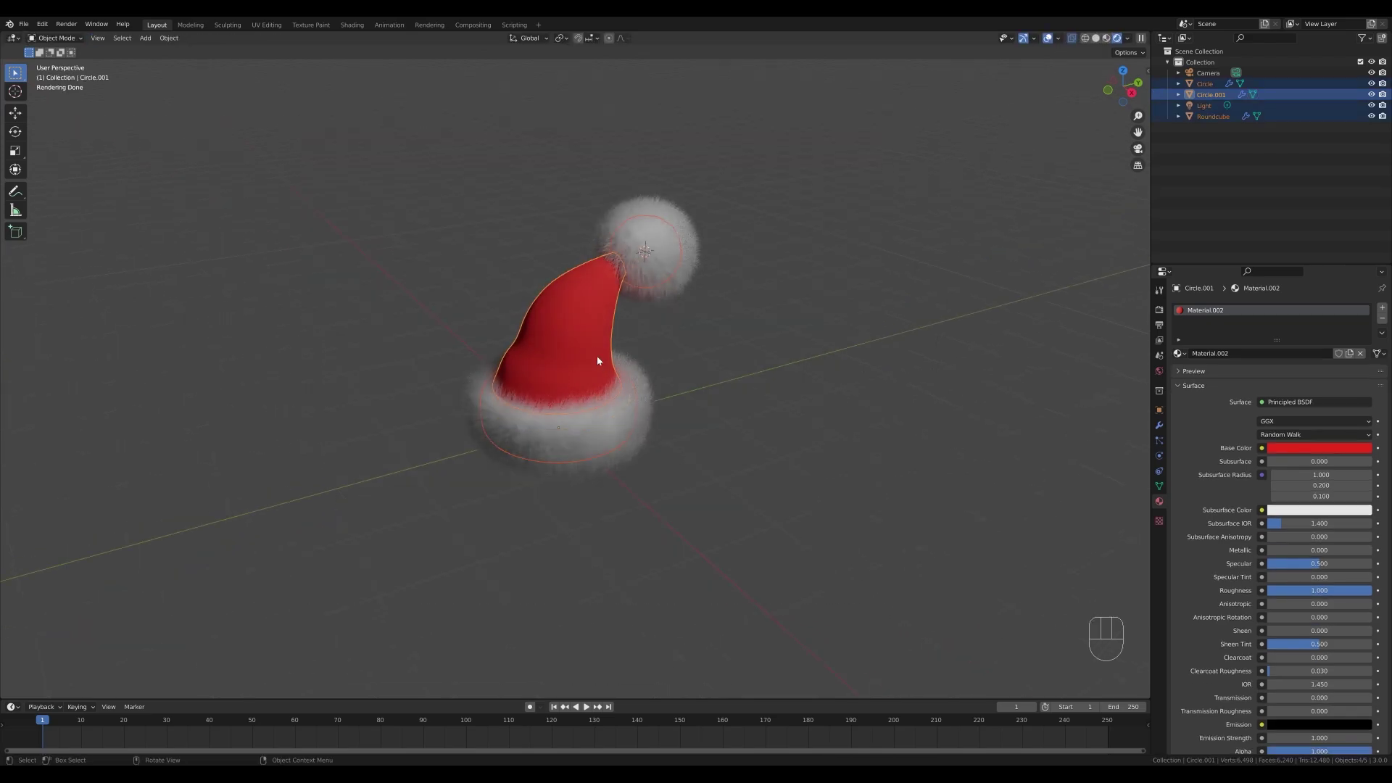
left_click(602, 436, "shift")
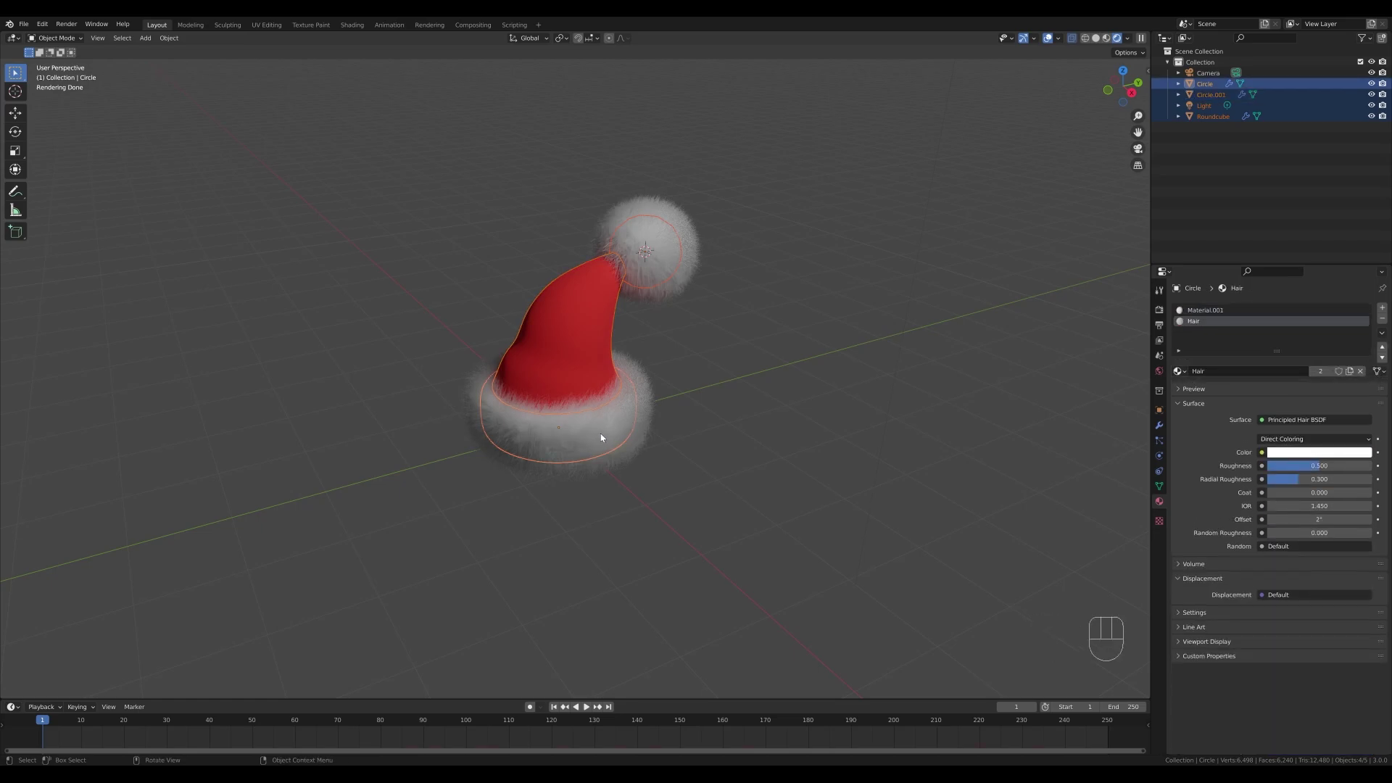
key("ctrl+p")
left_click(577, 444)
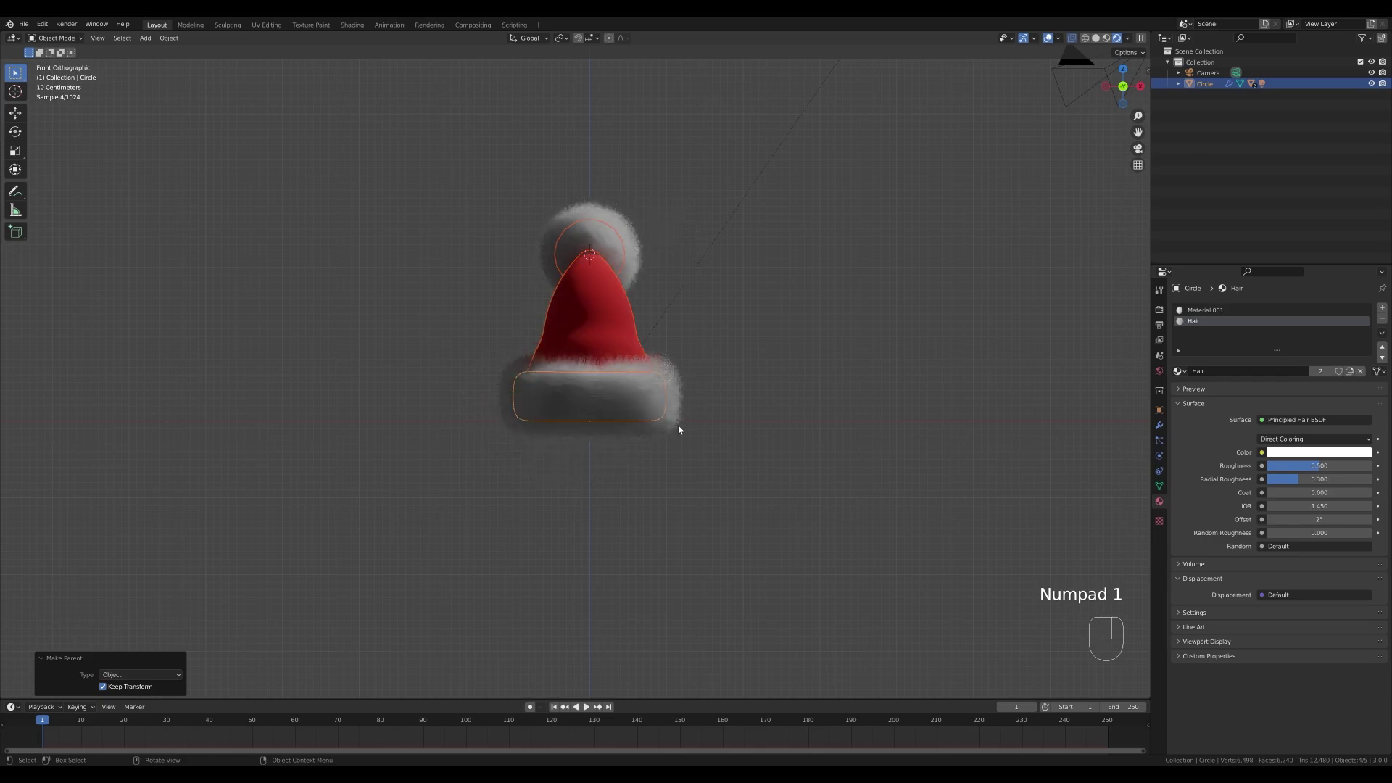
Raise the whole hat about 0.17 m along the Z axis in front view
key("g")
key("z")
left_click(688, 395)
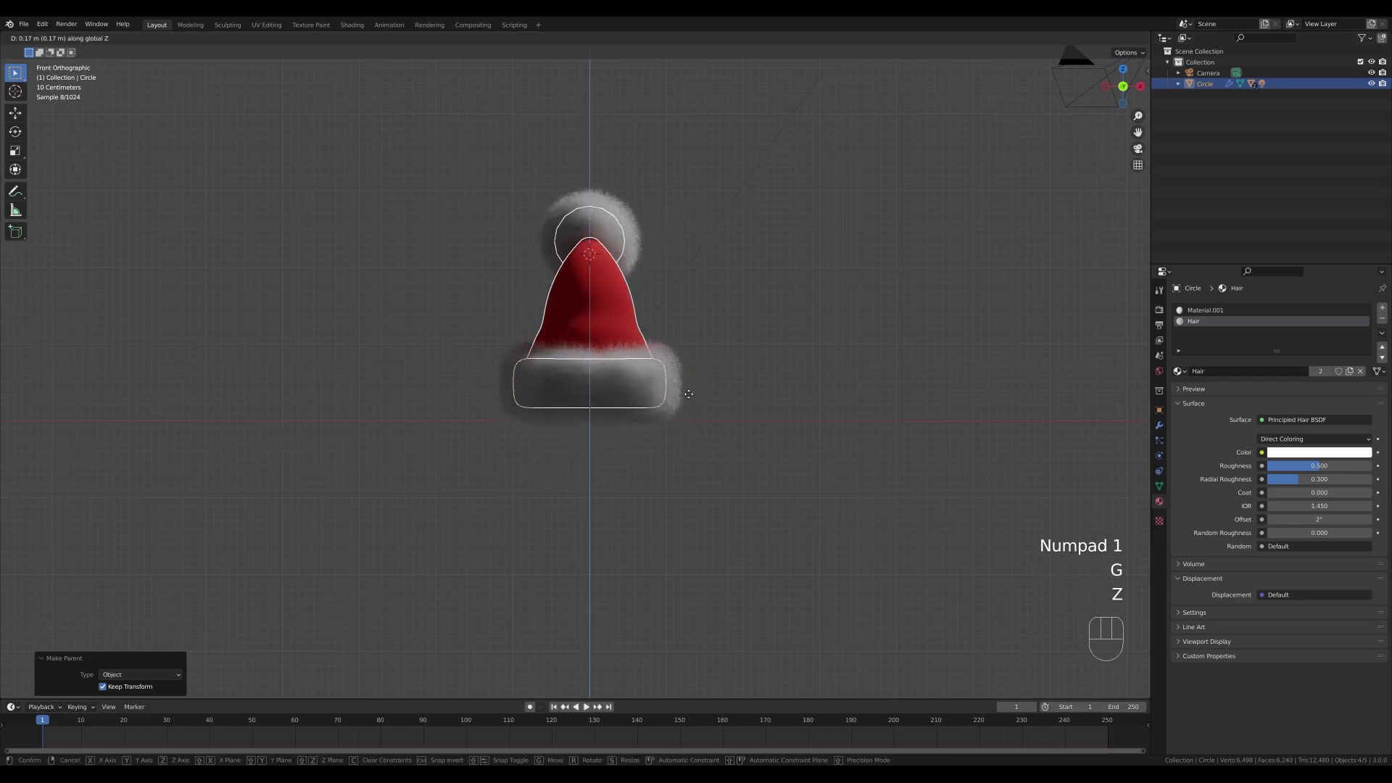
middle_click_drag(687, 395, 754, 326)
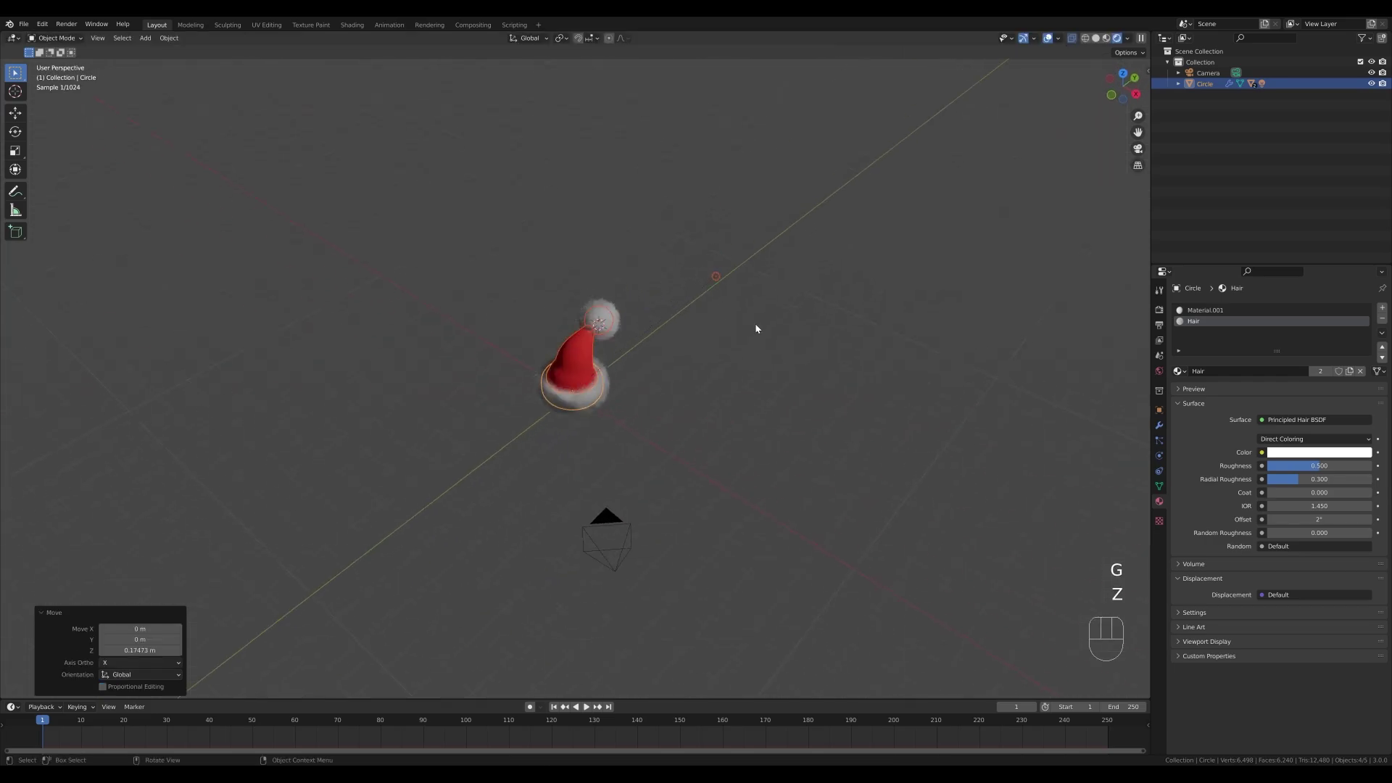
Snap the 3D cursor to the world origin and add a plane there
key("shift+s")
left_click(689, 314)
key("shift+a")
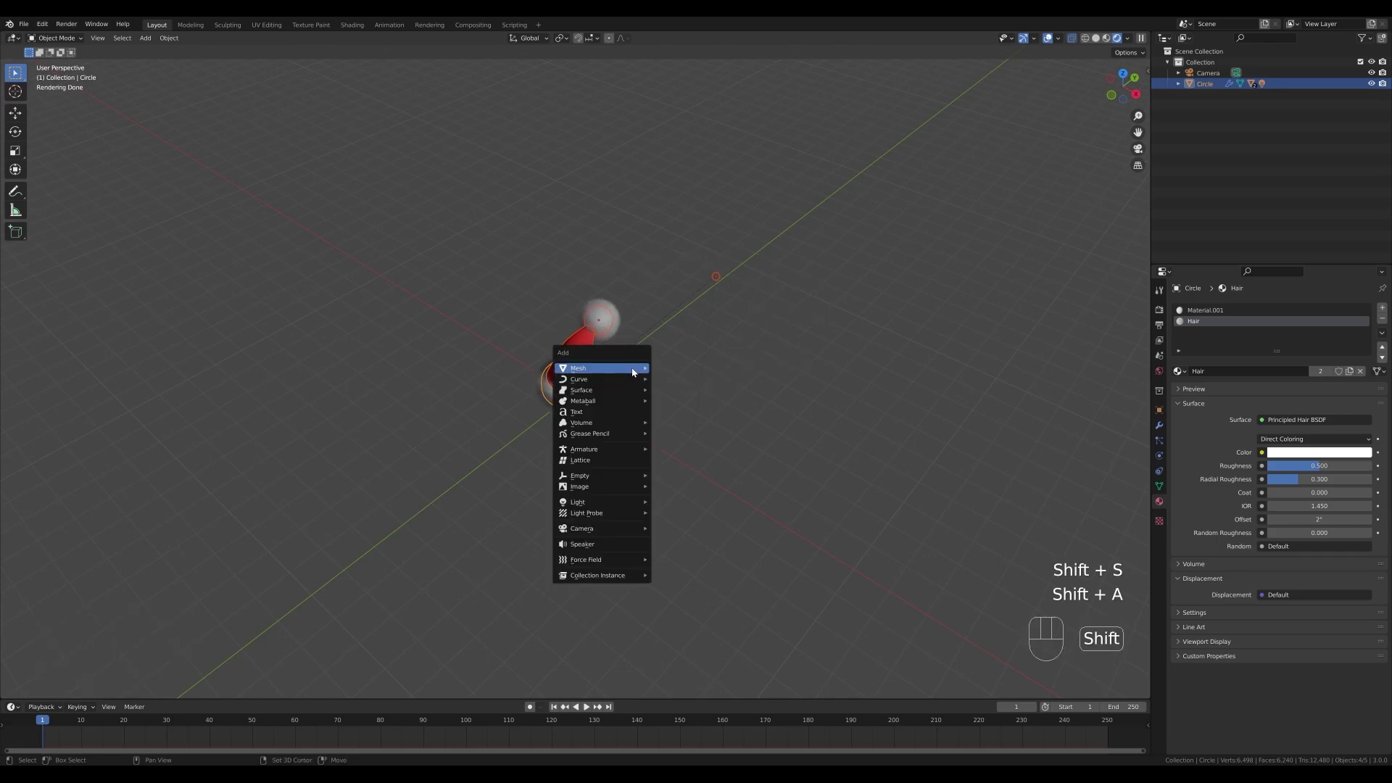
mouse_move(633, 372)
left_click(694, 369)
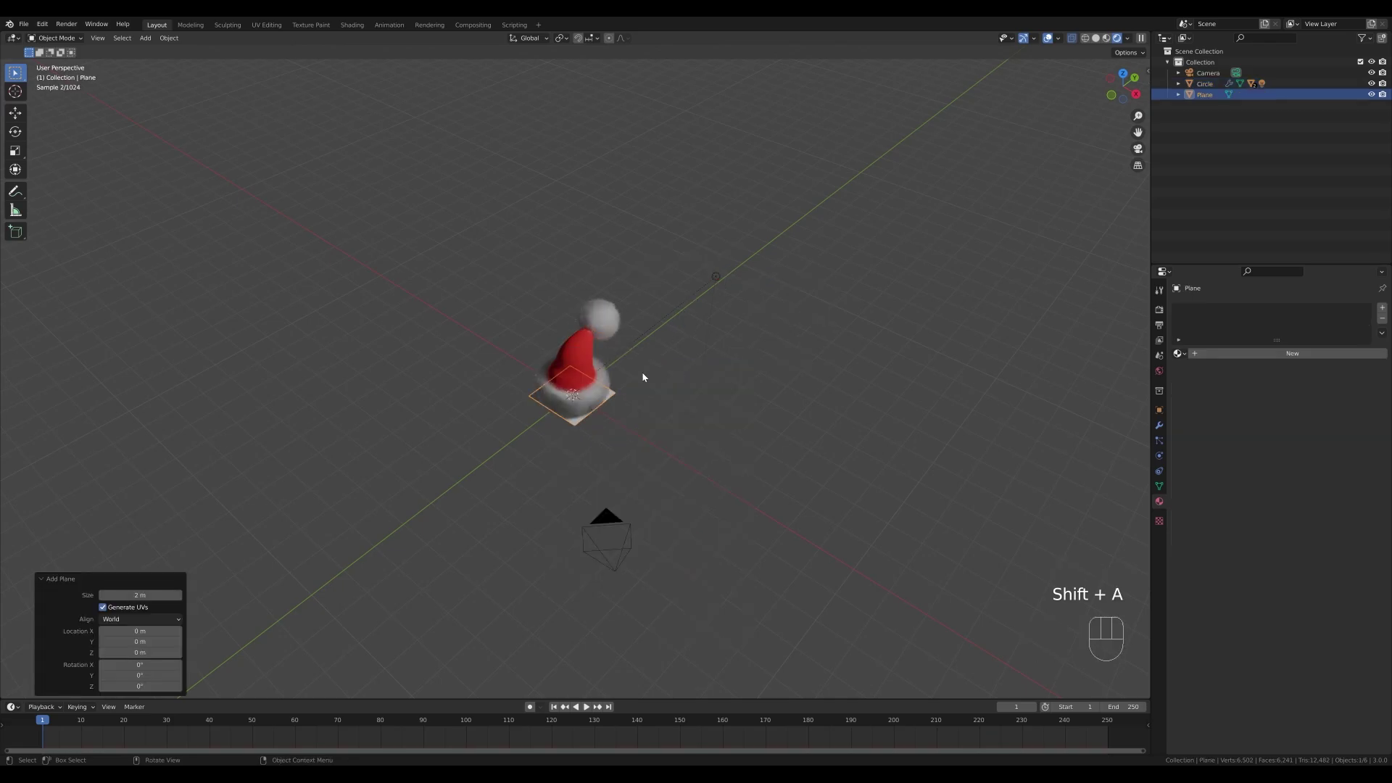
In Edit Mode, scale the ground plane up by about 16.86 around the hat
scroll(638, 375, "down", 4)
key("Tab")
key("s")
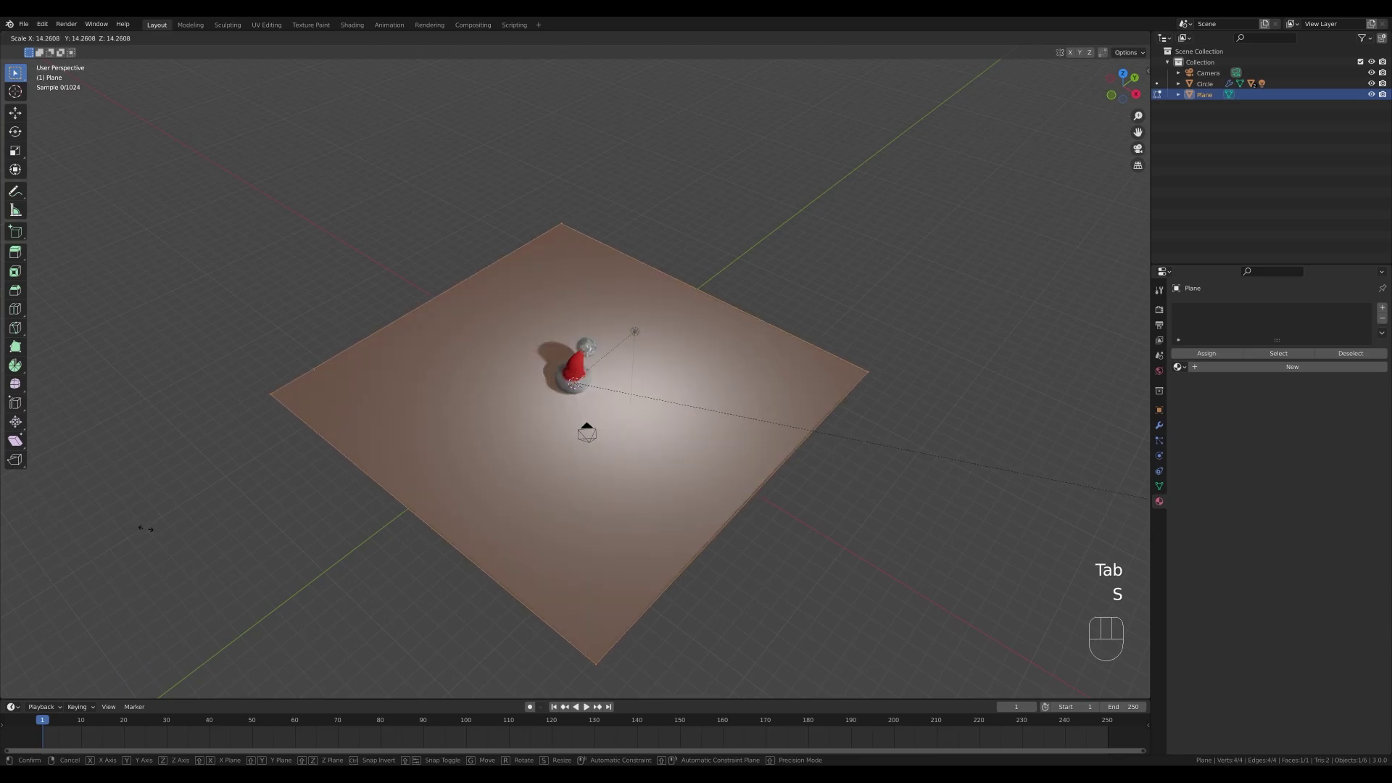
left_click(281, 540)
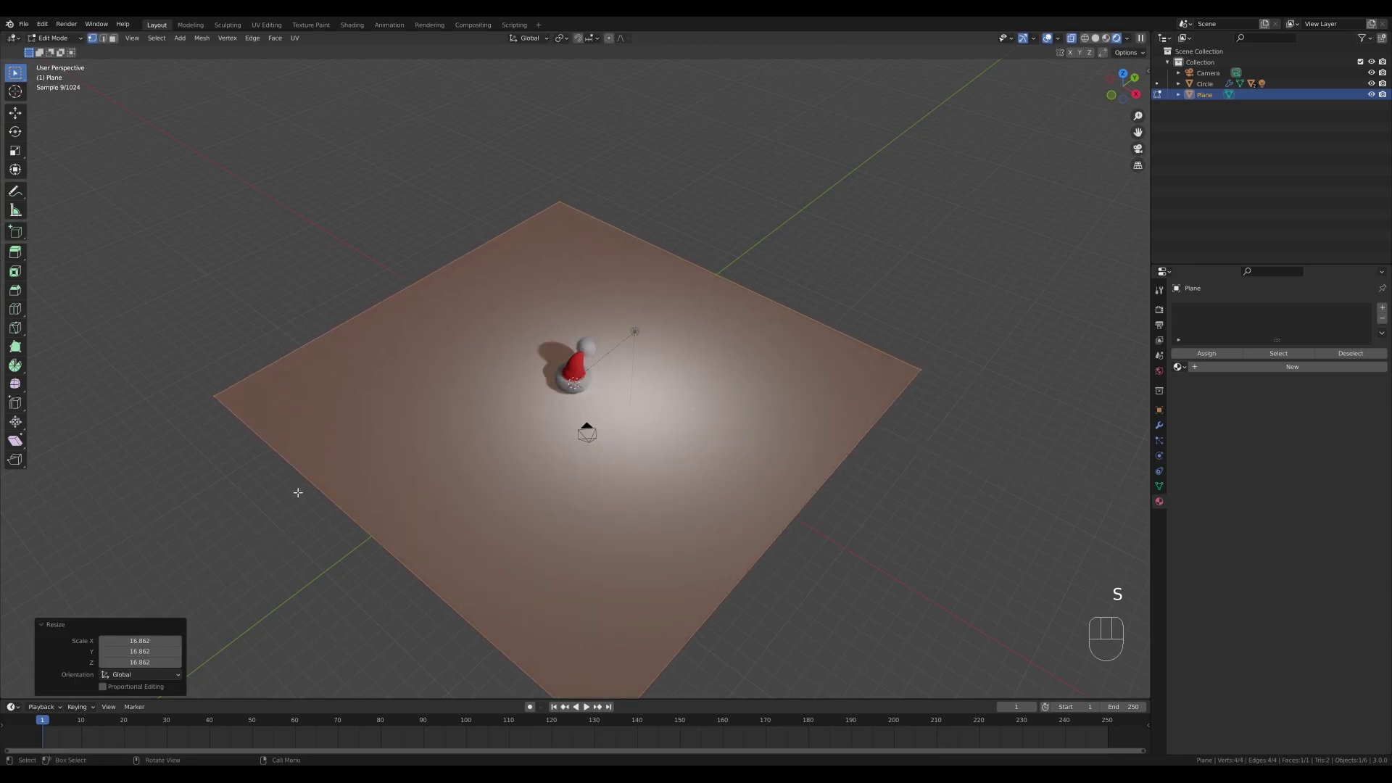
Return to Object Mode and, in camera view, move the camera up about 1.39 m along the Z axis to frame the hat
key("KP_0")
scroll(790, 391, "down", 3)
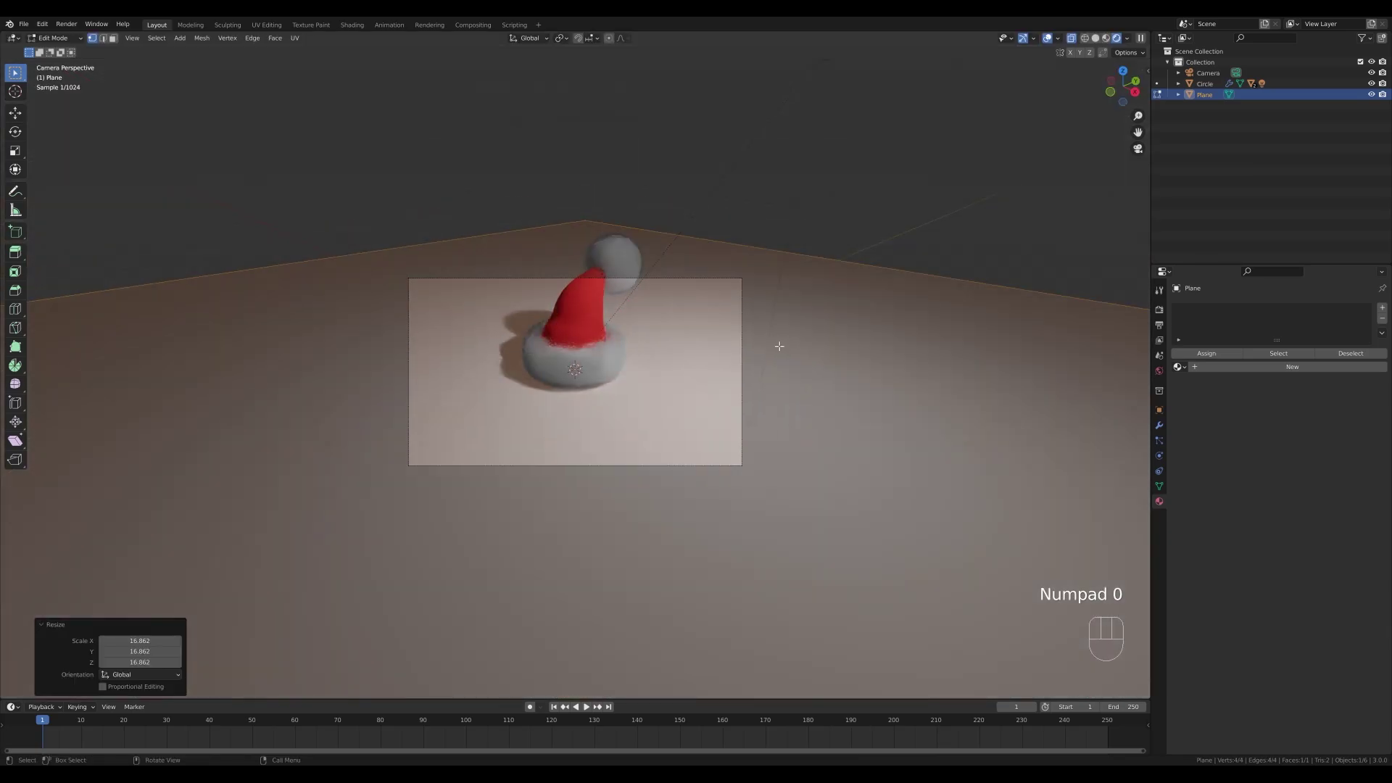
key("Tab")
left_click(728, 280)
key("g")
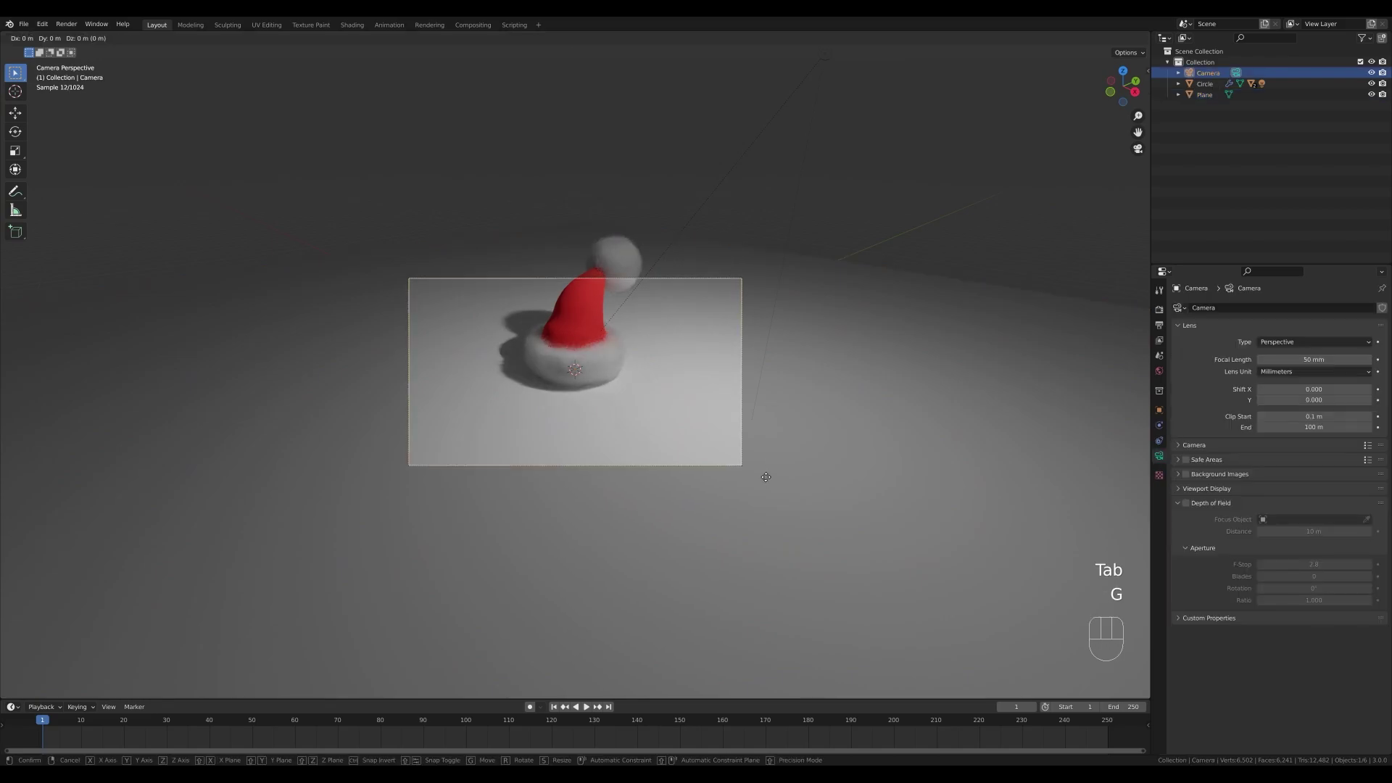
key("z")
left_click(760, 371)
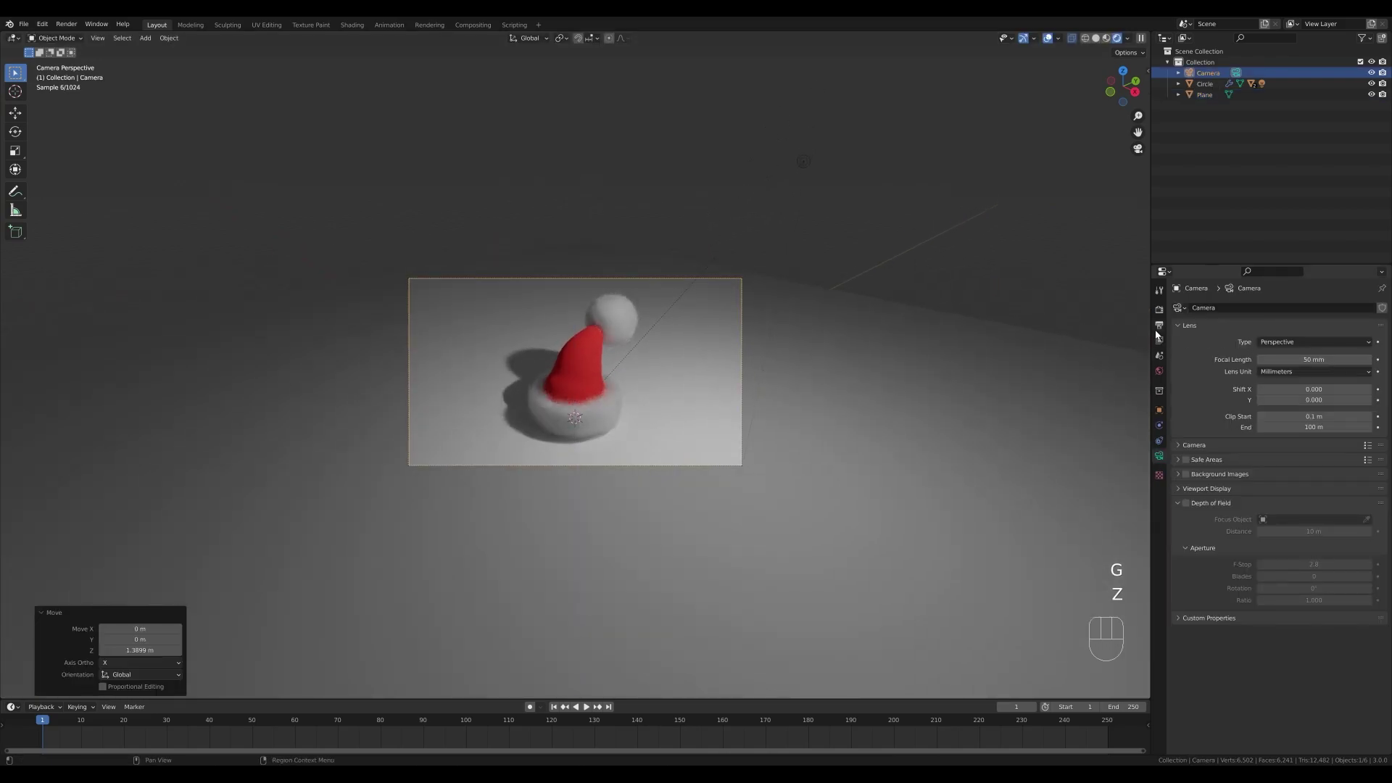
Set the render output resolution to 1600 × 1200 px
left_click(1159, 325)
left_click(1342, 320)
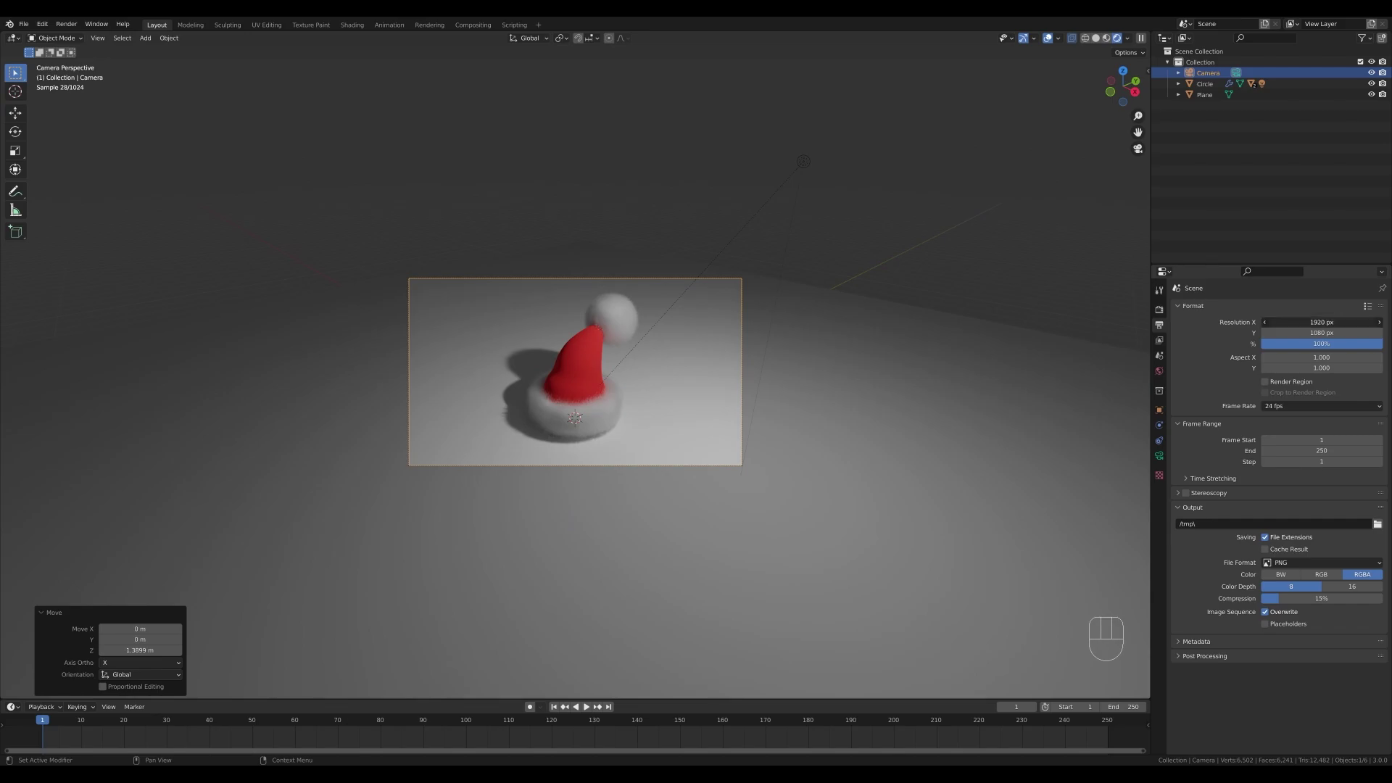
type("1600")
key("Tab")
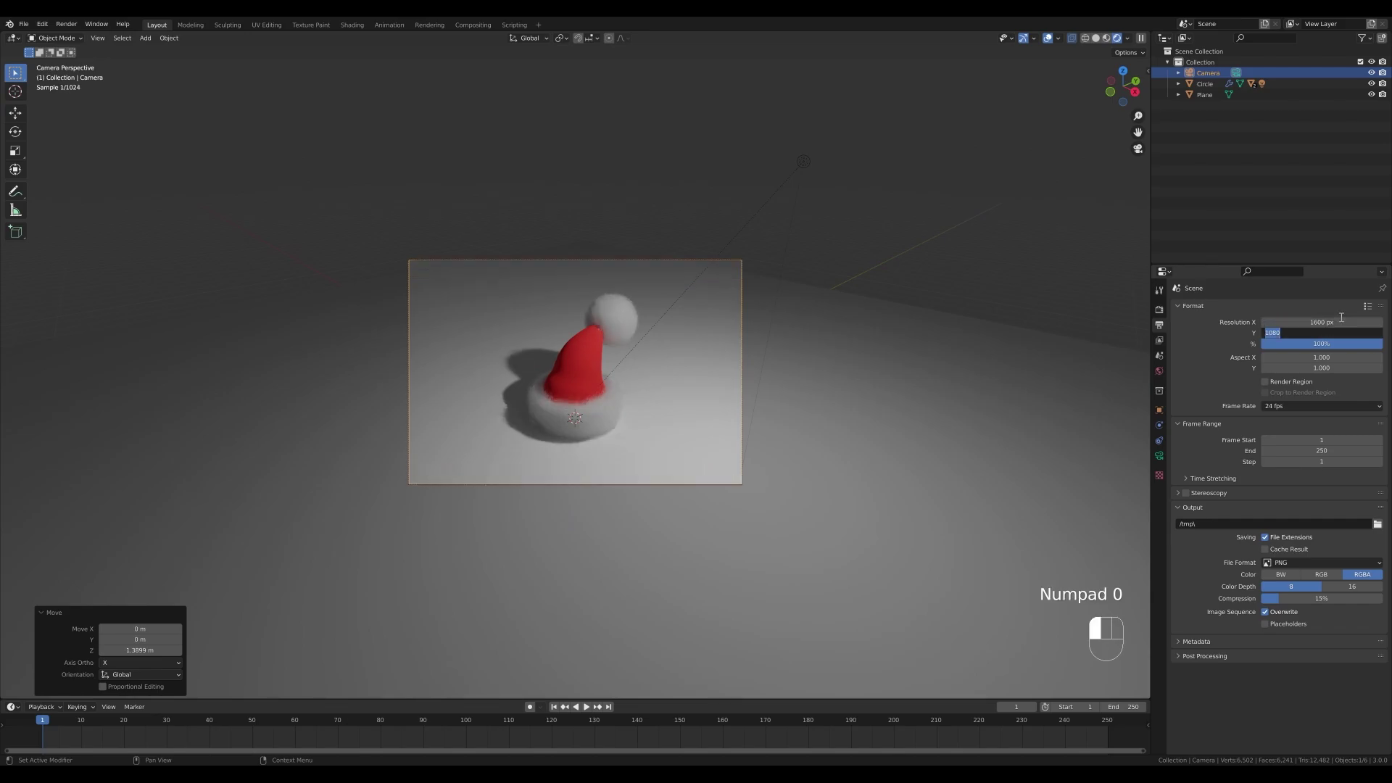
type("1200")
key("Return")
Enlarge the ground plane's mesh in Edit Mode by a further factor of about 1.73, then return to Object Mode
left_click(814, 454)
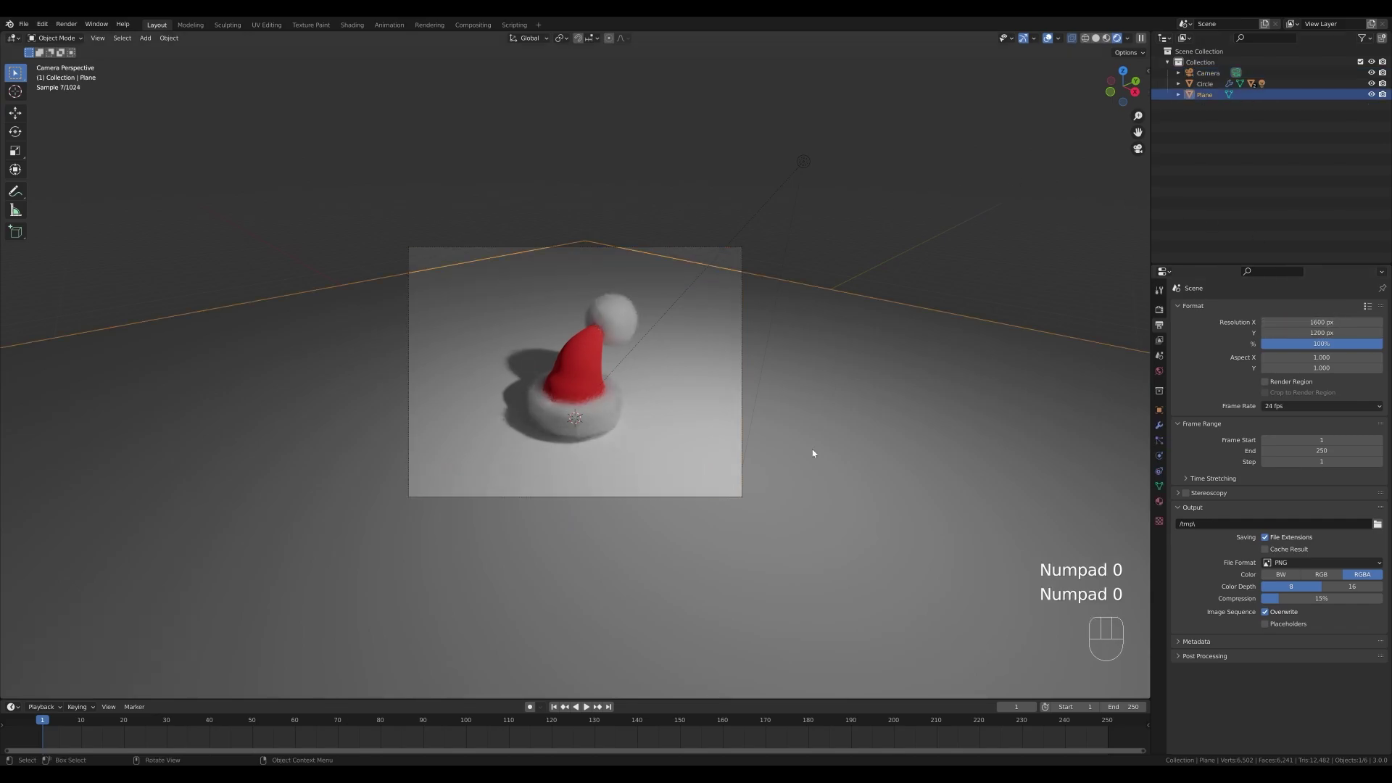
key("Tab")
key("s")
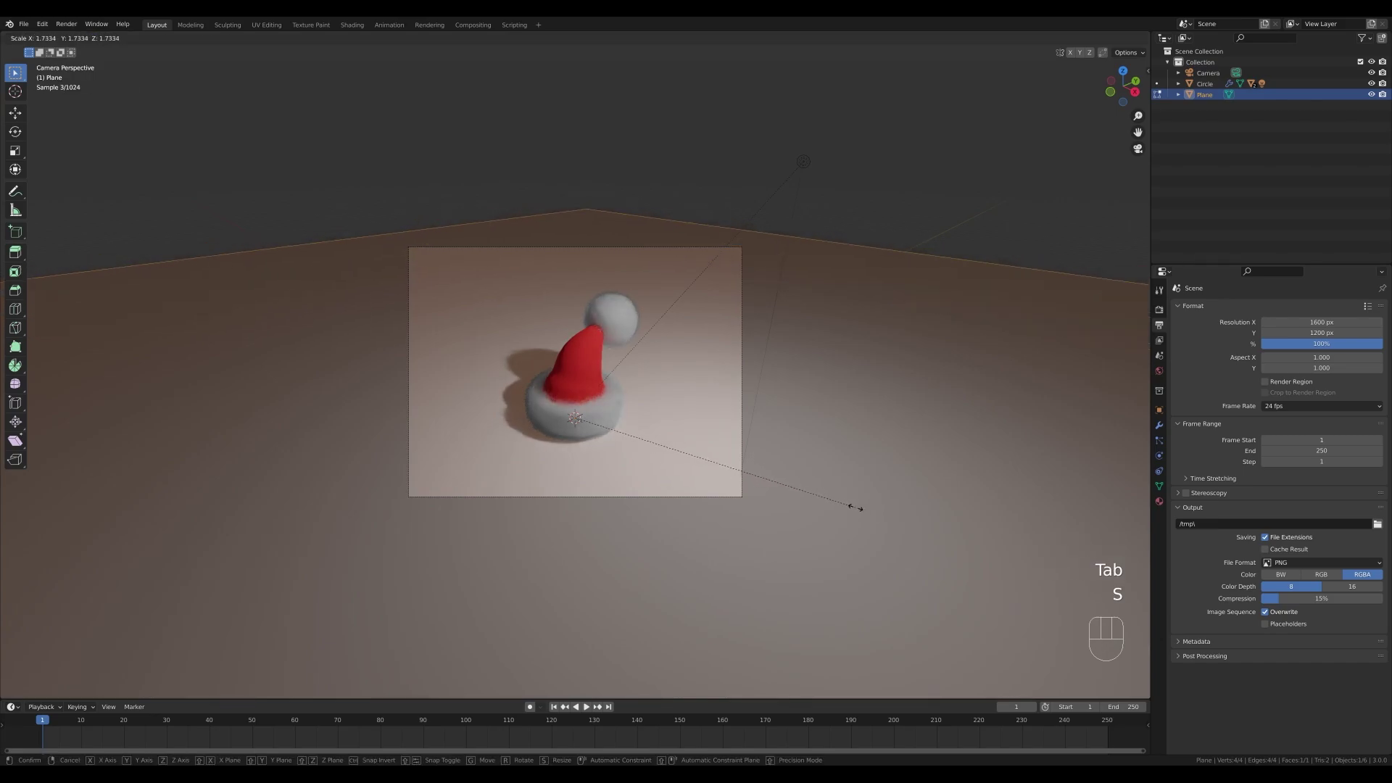
left_click(854, 506)
key("Tab")
Give the ground plane a new material with a light blue base color
left_click(1159, 501)
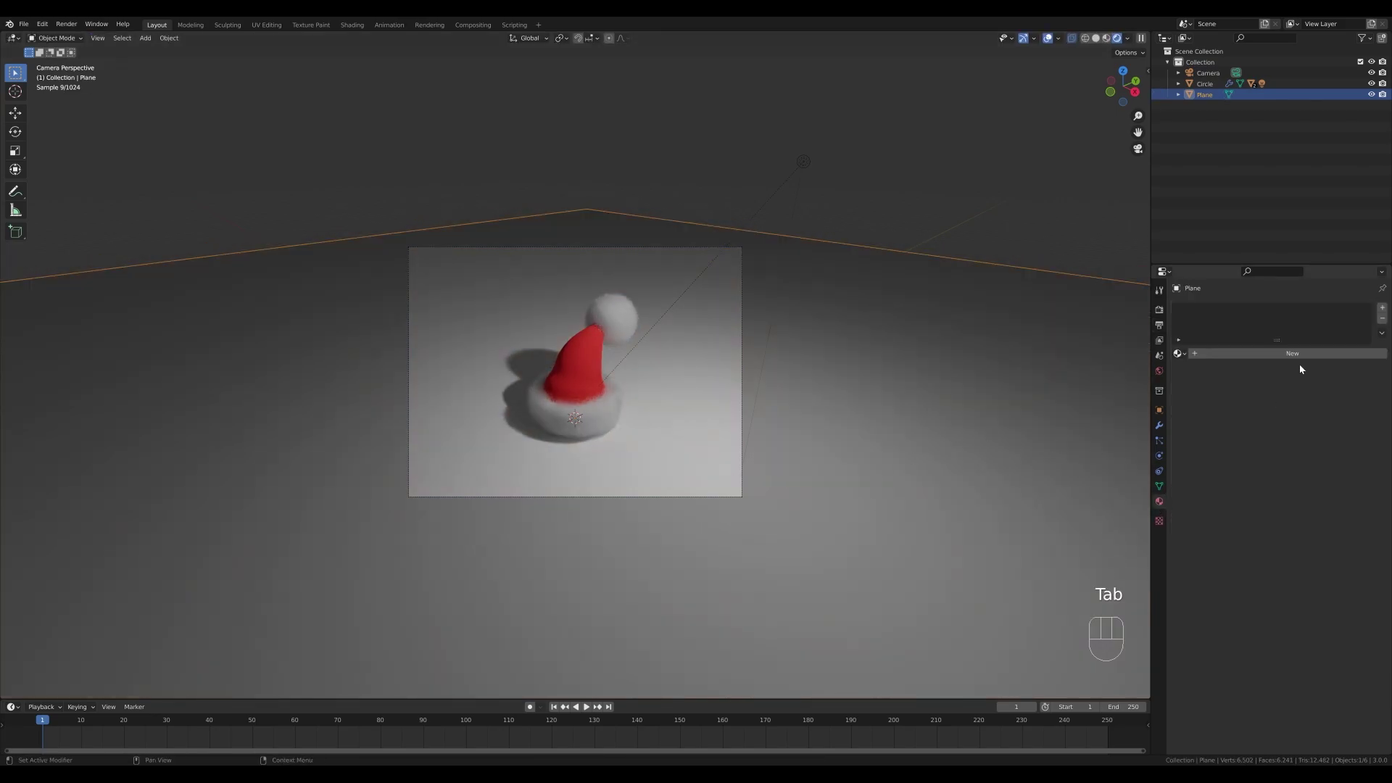
left_click(1363, 449)
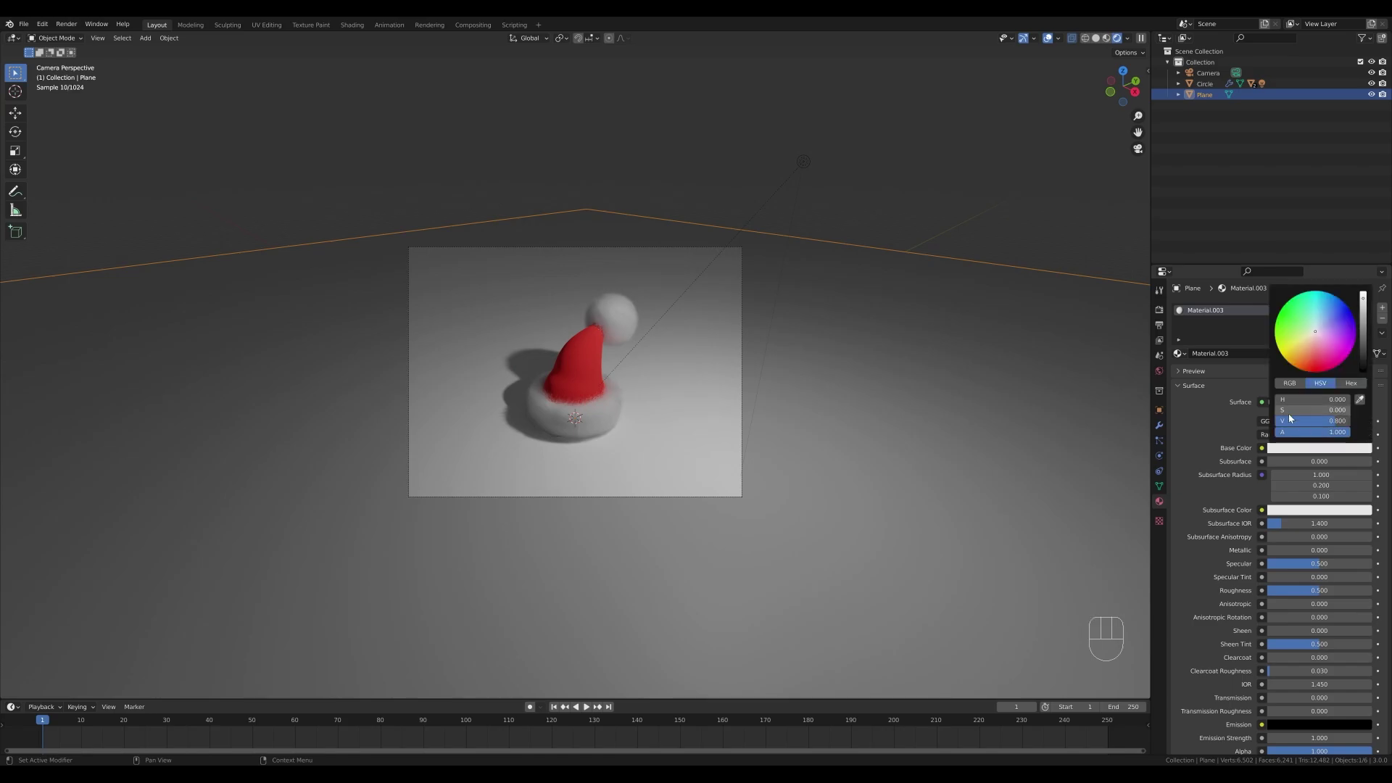
left_click(1337, 319)
left_click_drag(1338, 319, 1330, 312)
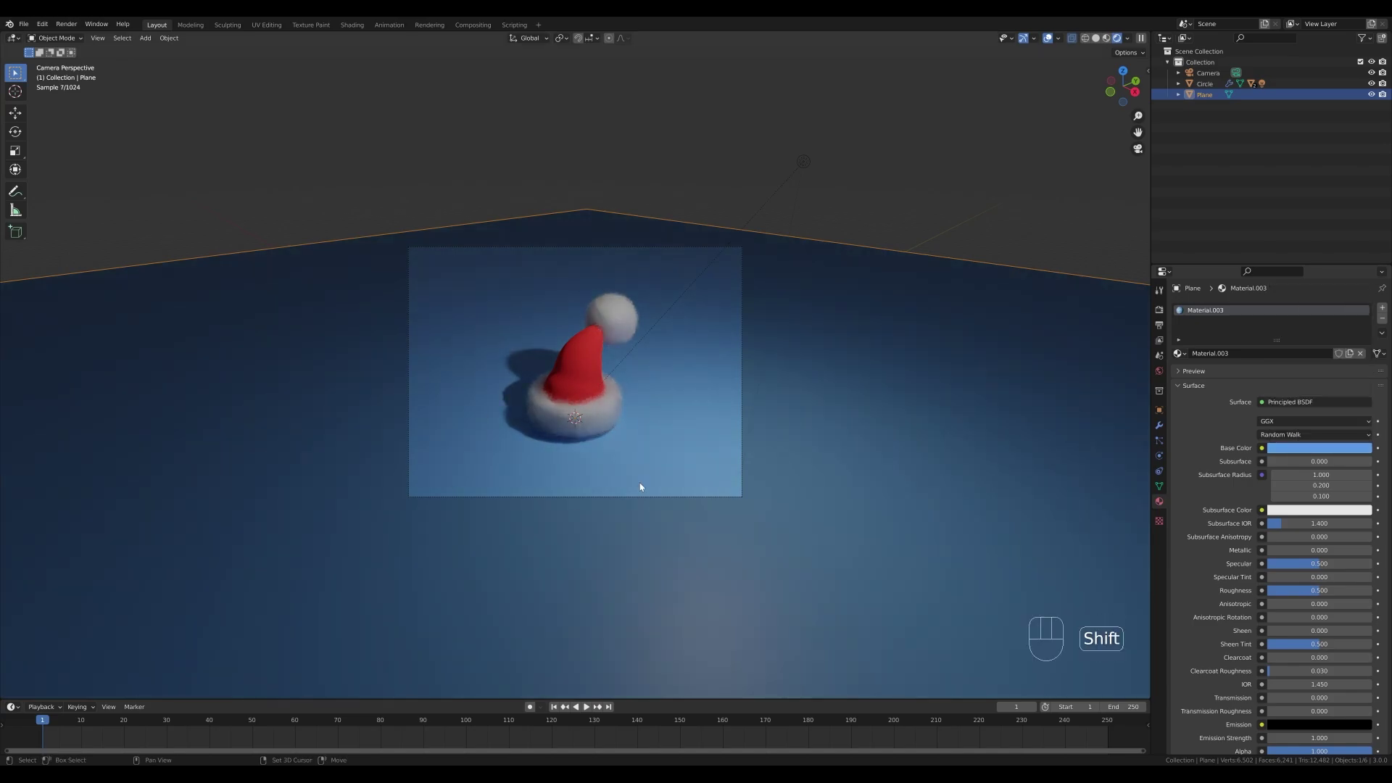
Add an area light and raise it about 5.64 m along the Z axis above the hat
key("shift+a")
mouse_move(632, 613)
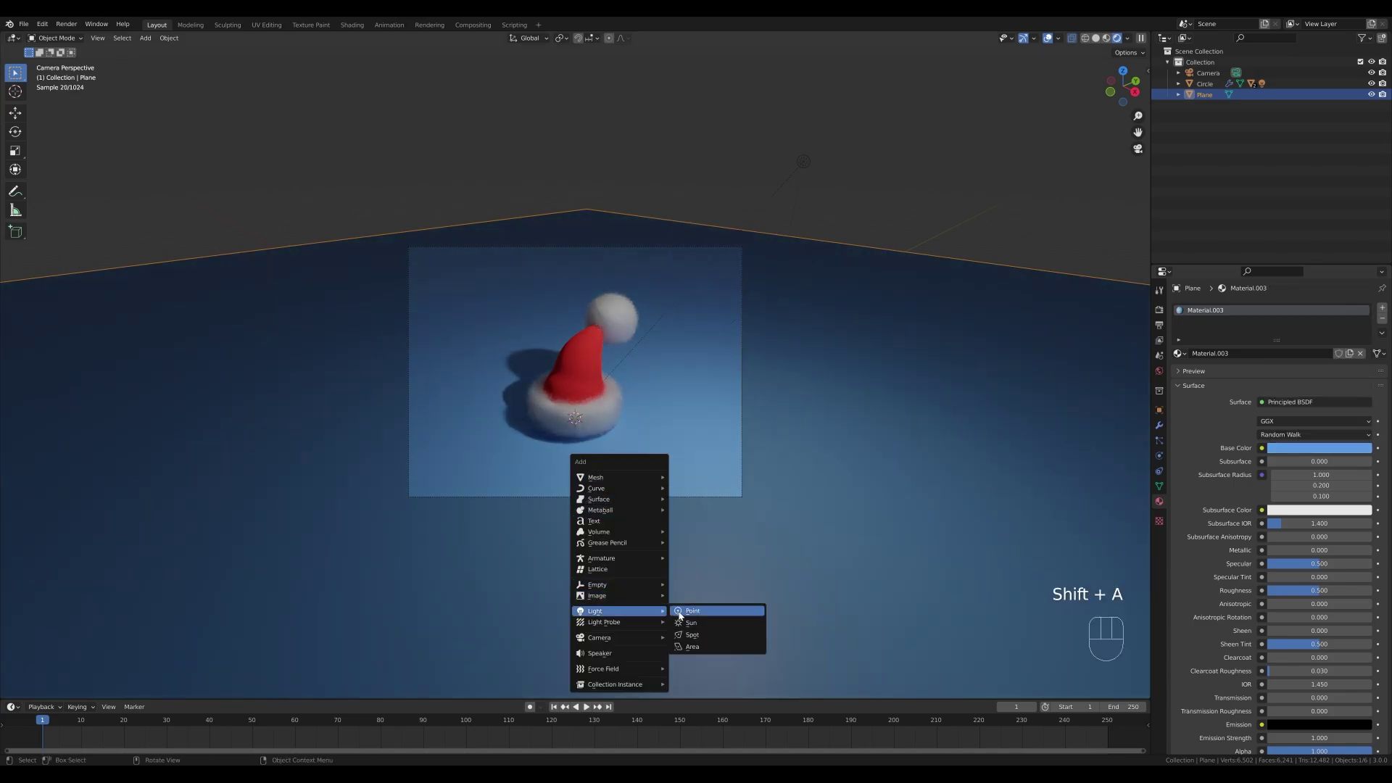
left_click(696, 647)
key("g")
key("z")
left_click(638, 266)
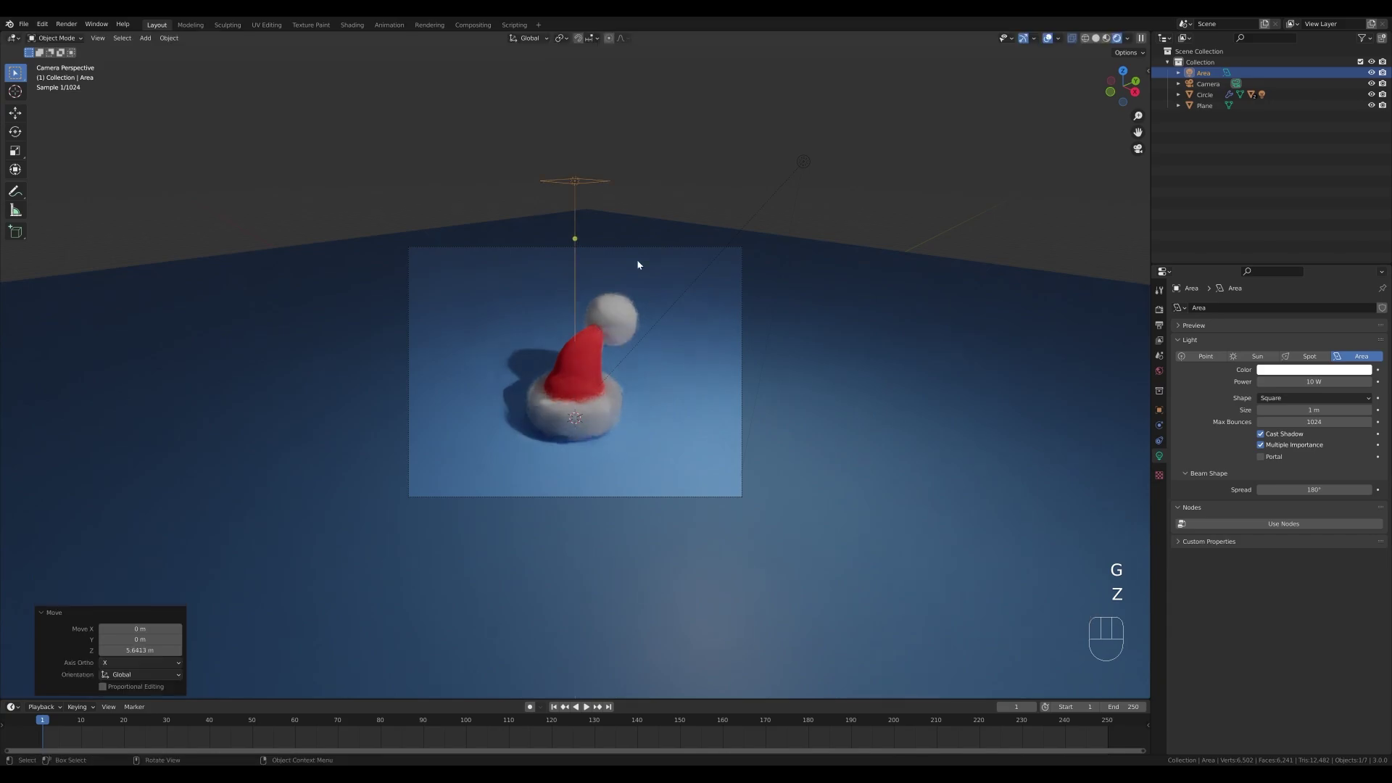
Enlarge the area light to about 3.24 m and raise it about 0.7 m more along the Z axis
mouse_move(609, 181)
left_mouse_down()
mouse_move(699, 183)
mouse_move(593, 176)
mouse_move(610, 173)
left_mouse_up()
key("g")
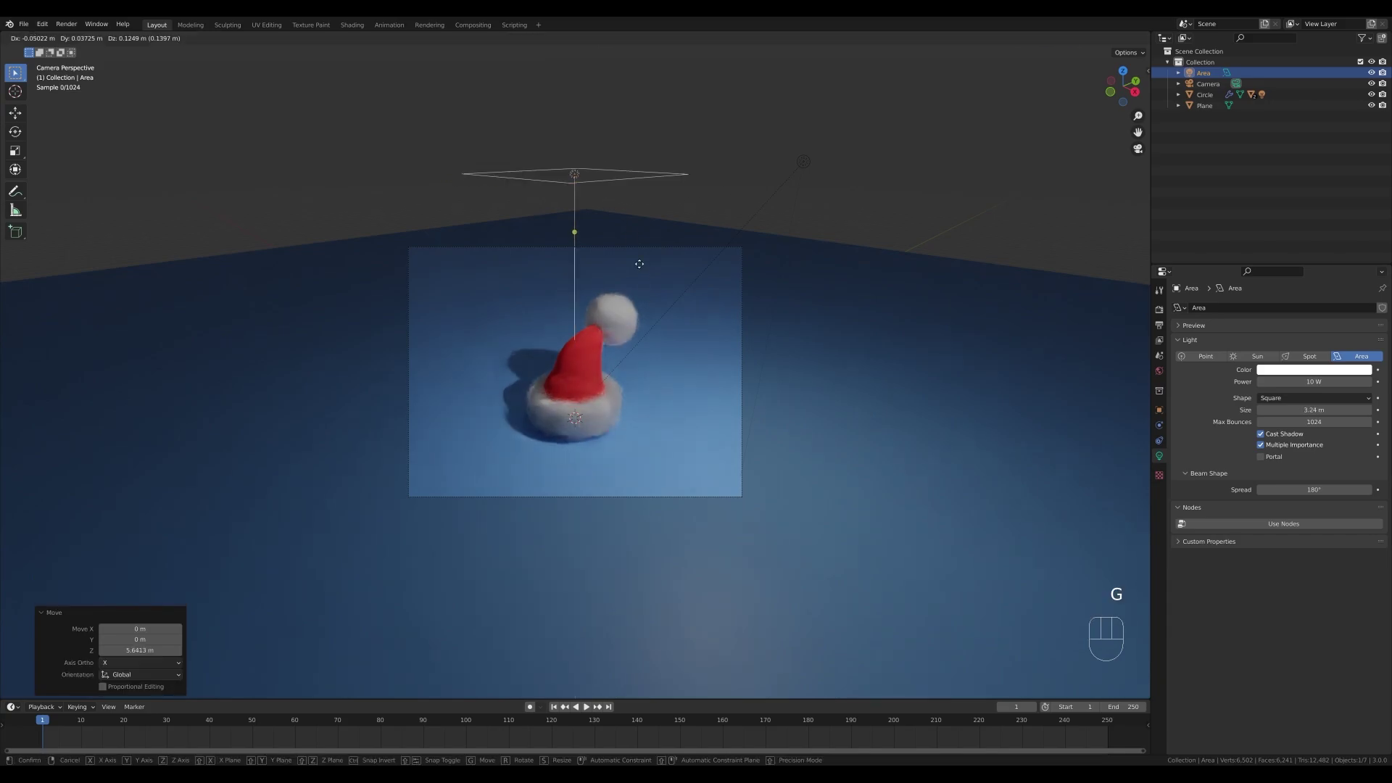
key("z")
left_click(684, 259)
Set the area light's power to 500 W and check the lit hat up close in camera view
left_click(1314, 382)
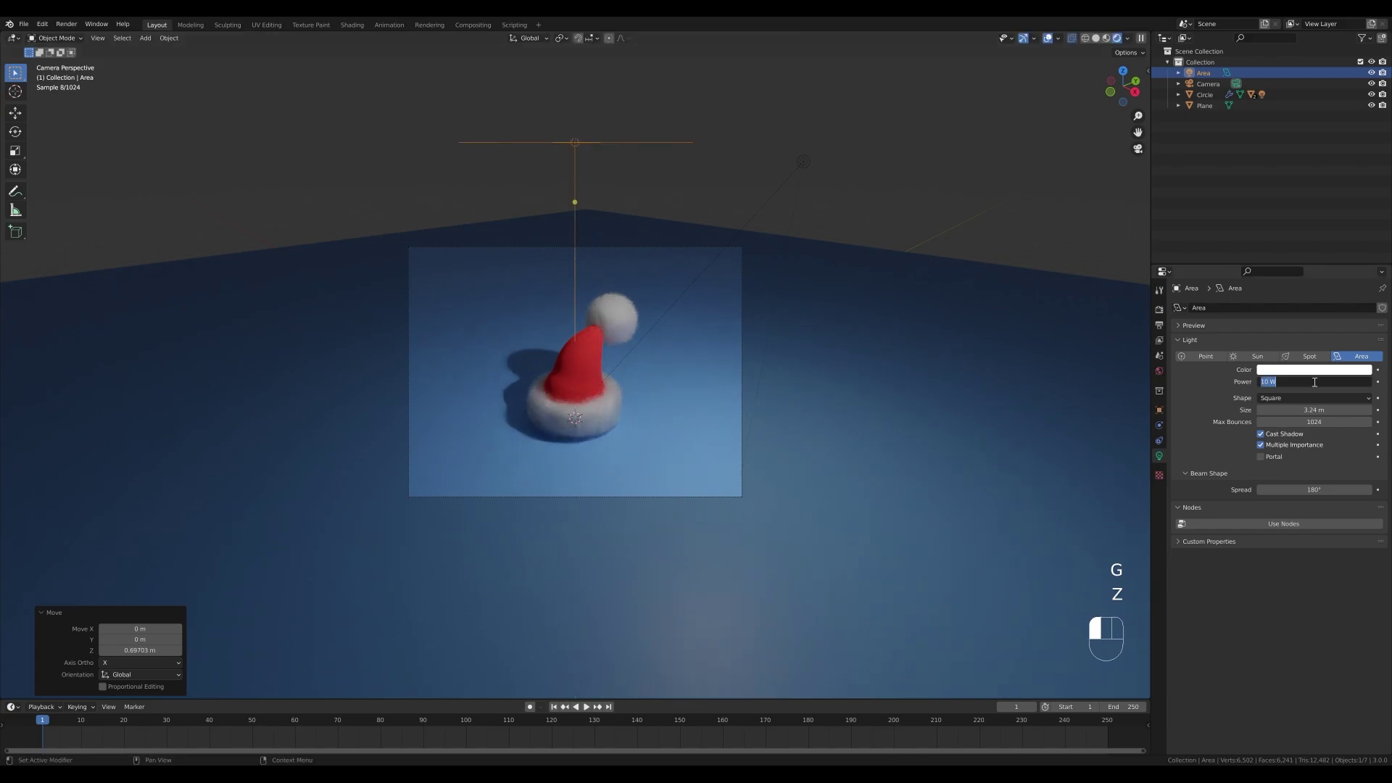
type("500")
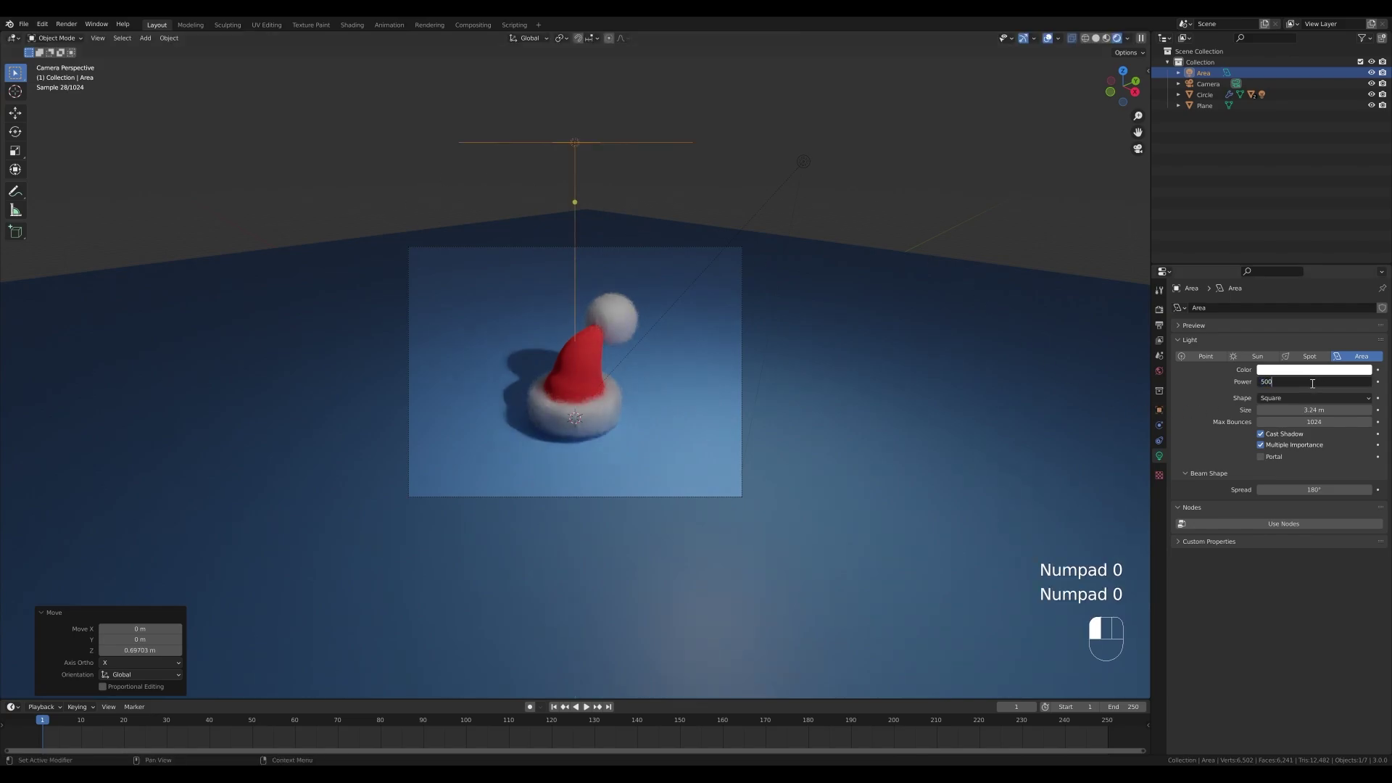
key("Return")
scroll(648, 432, "up", 4)
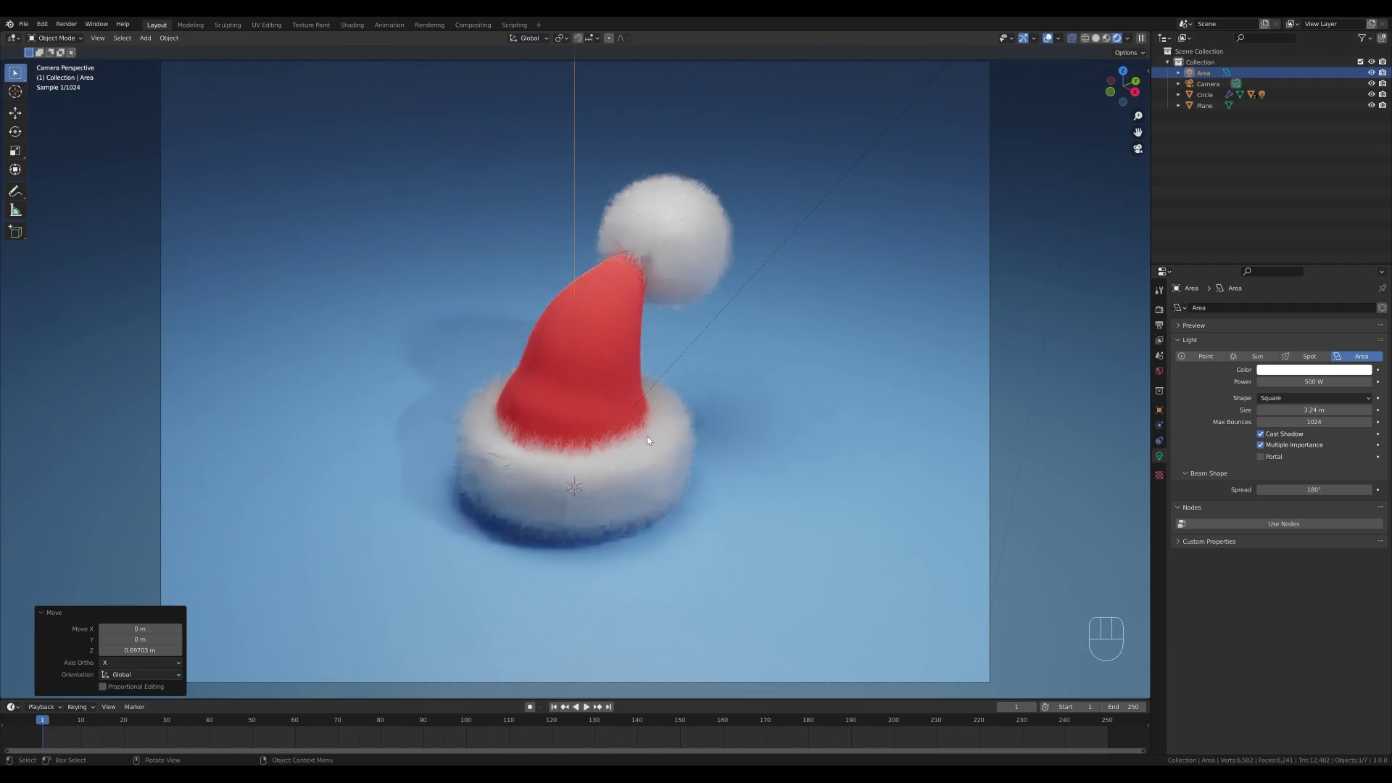
scroll(648, 438, "down", 2)
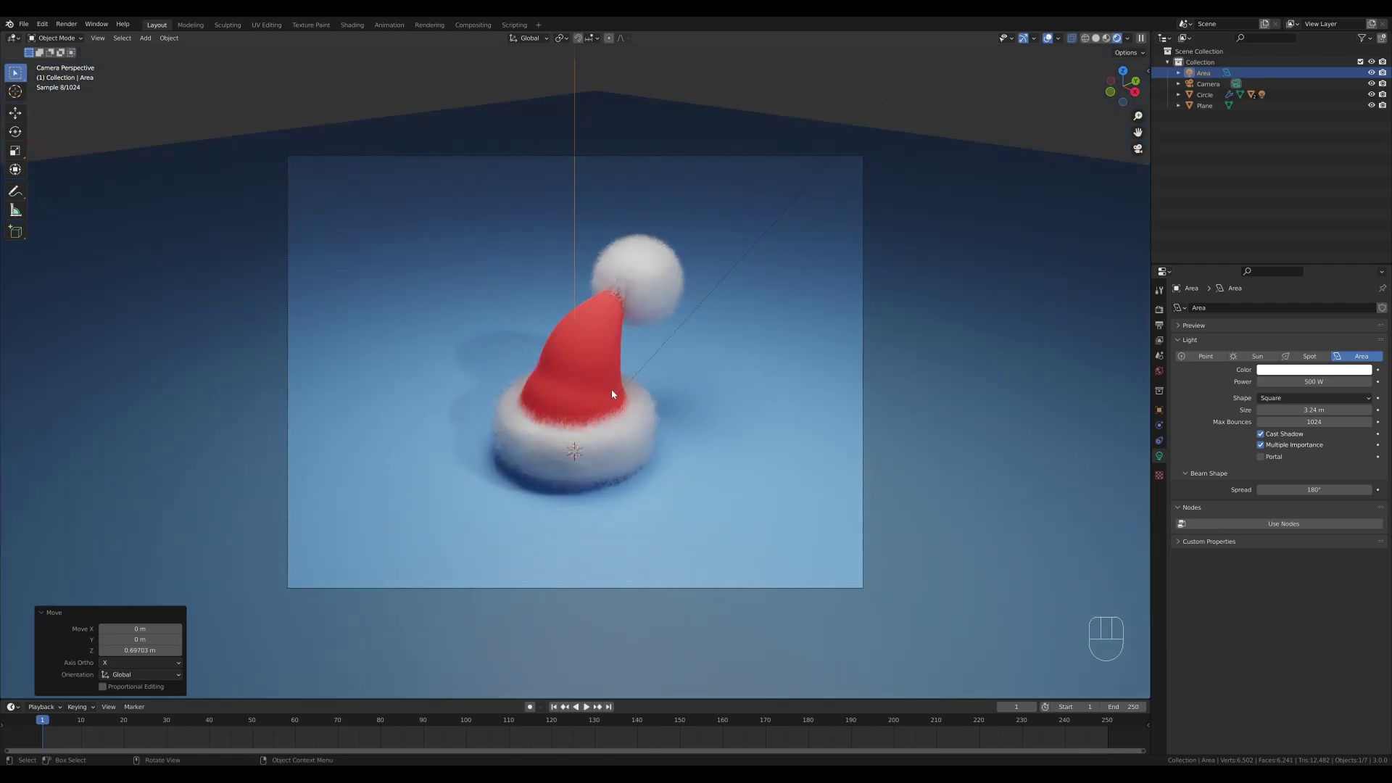